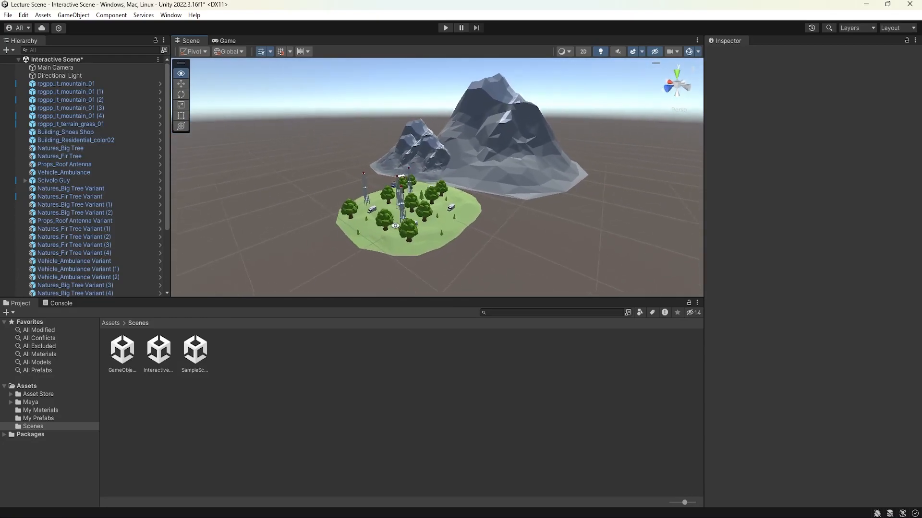
Step: Inspect the Main Camera and compare how the island's tree shadows look up close and from far away
scroll(475, 222, up, 10)
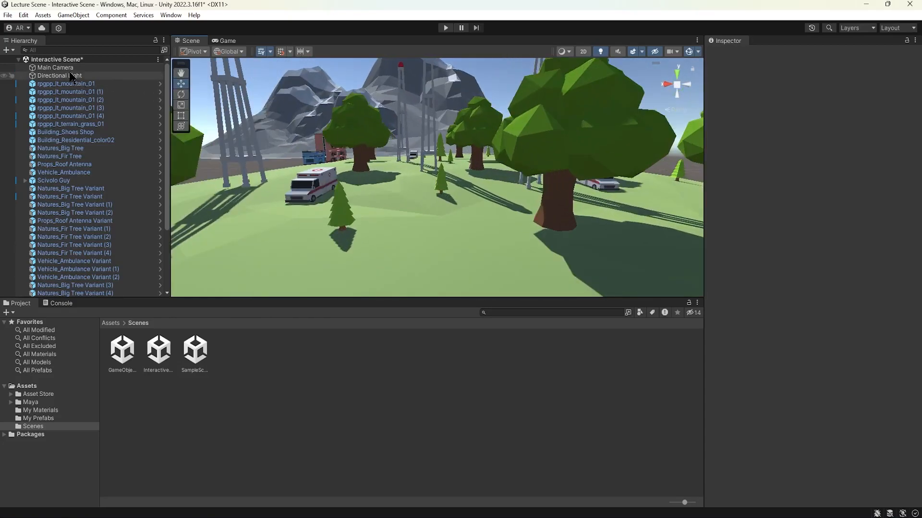
click(55, 67)
scroll(408, 184, down, 10)
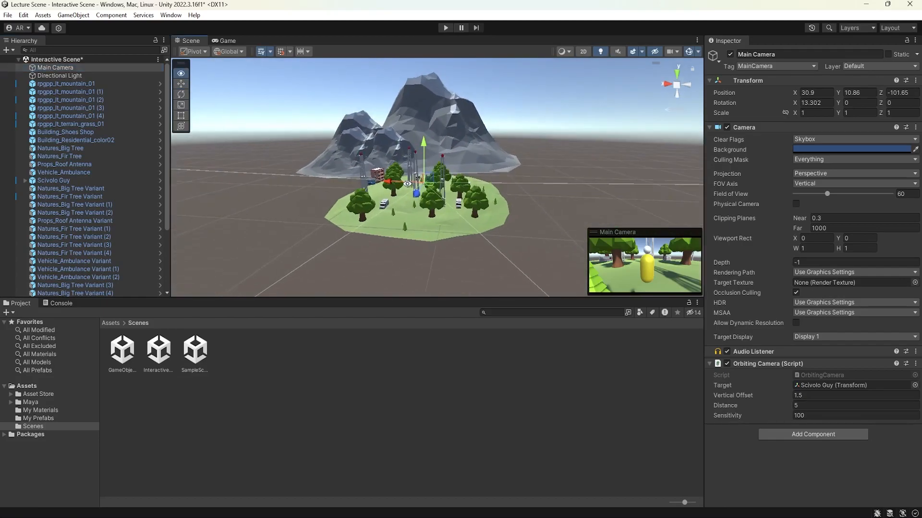
alt+drag(407, 183, 313, 198)
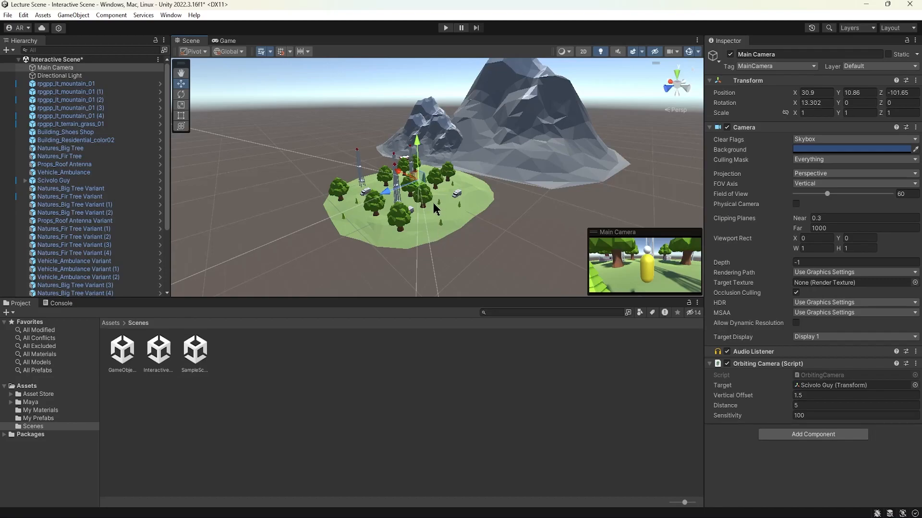
scroll(449, 192, down, 2)
click(507, 223)
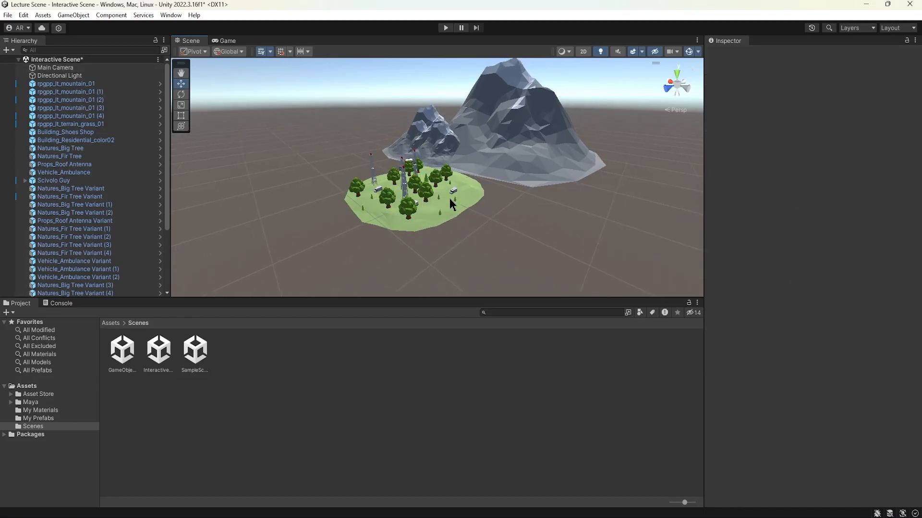
click(25, 15)
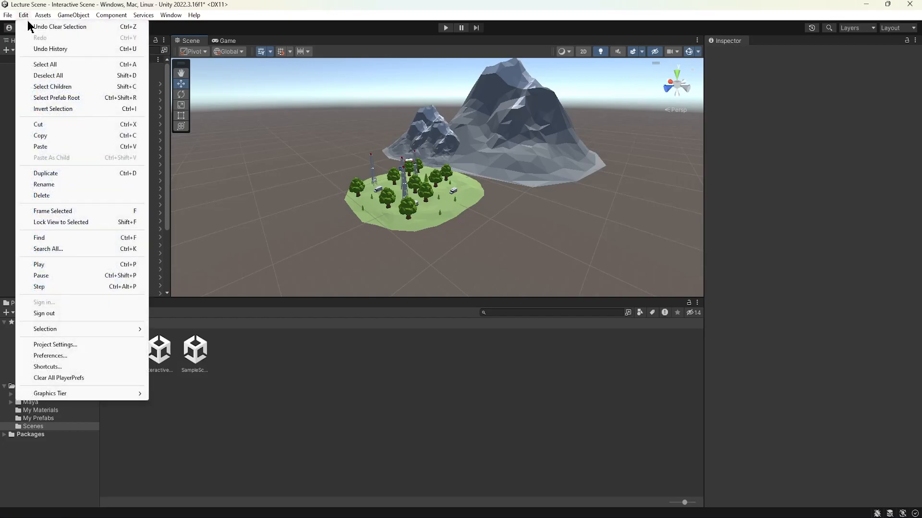
click(55, 345)
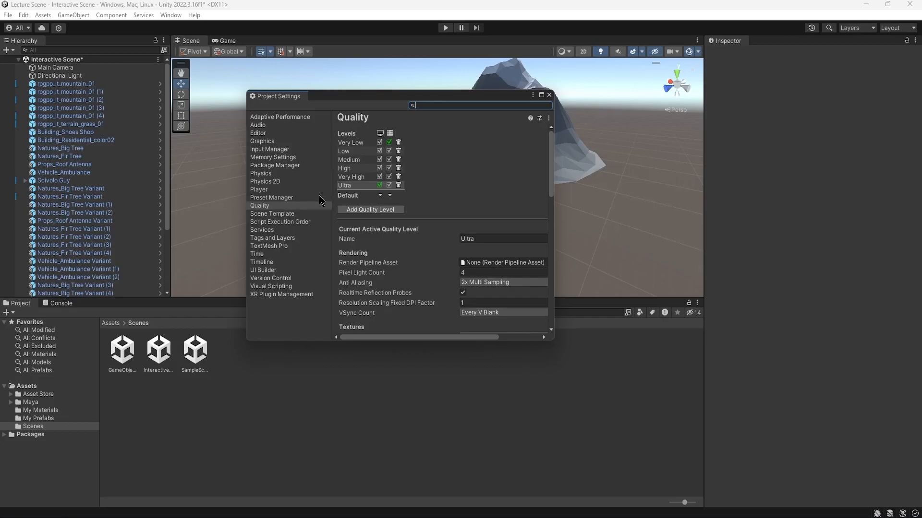
click(549, 95)
click(25, 16)
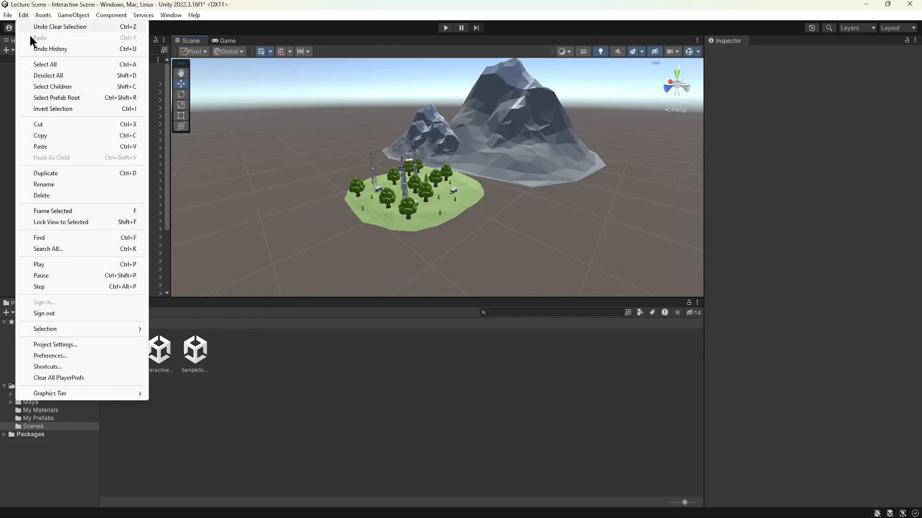
click(77, 356)
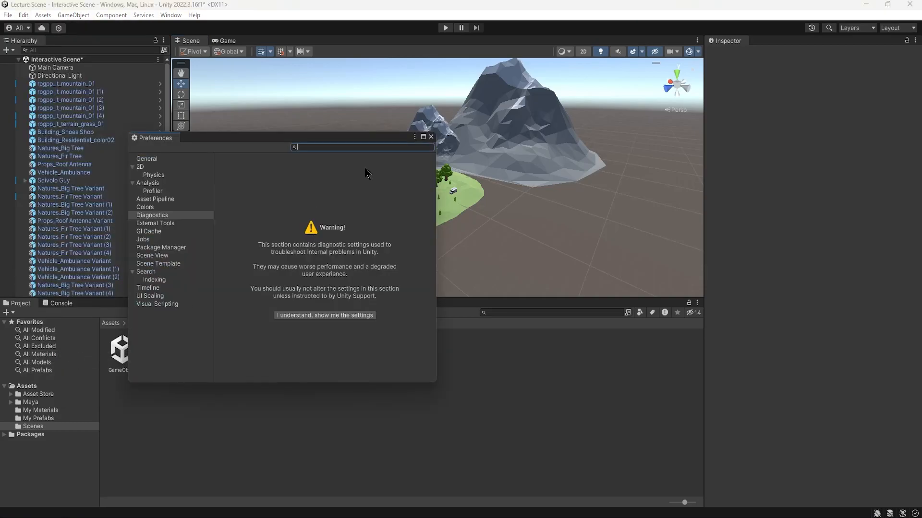
click(431, 137)
Step: Show the Shadows section of the project's Quality settings and look over the island in the scene
click(23, 15)
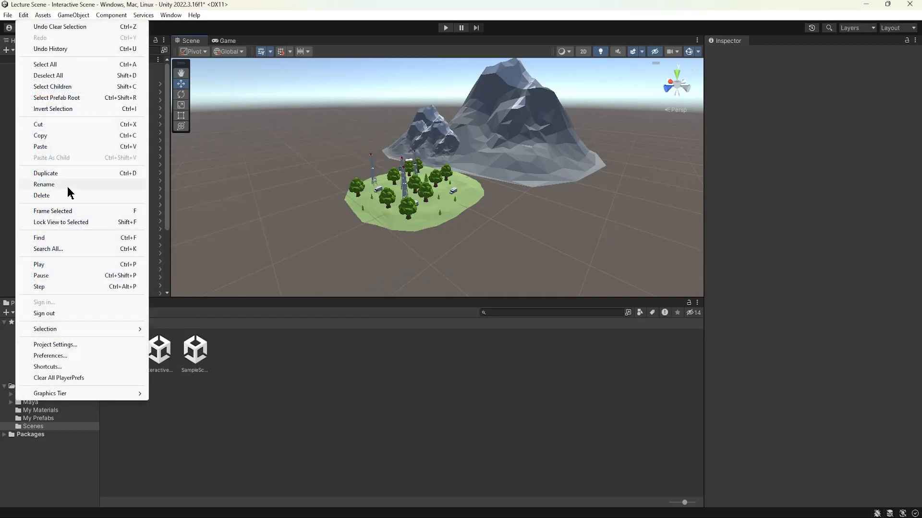
click(77, 345)
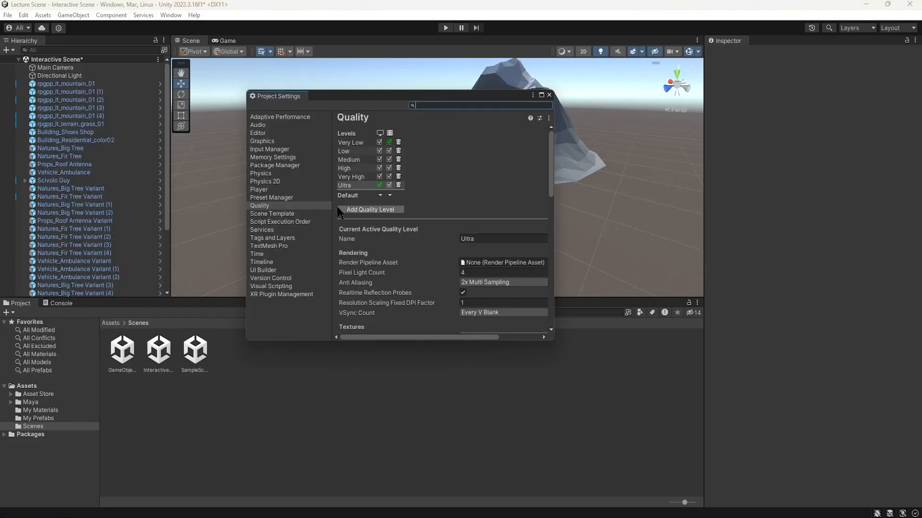
scroll(406, 261, down, 10)
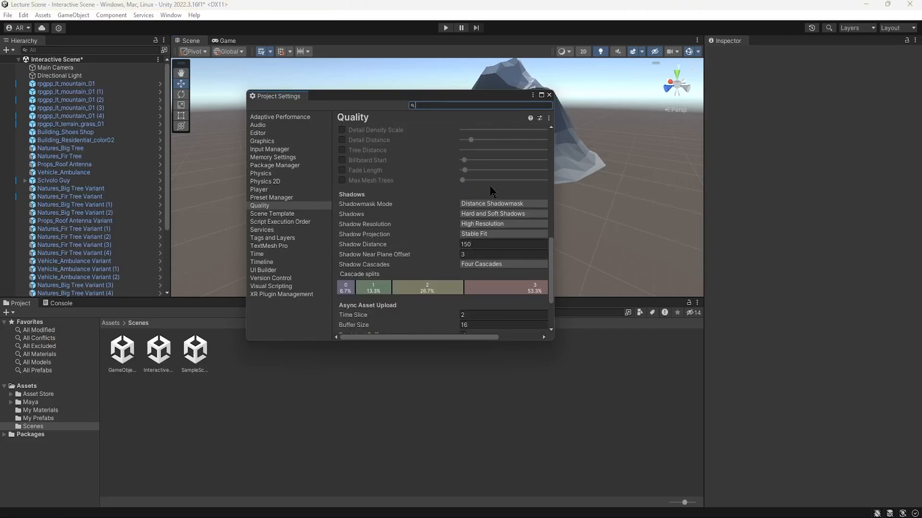
middle_drag(614, 183, 698, 184)
alt+drag(698, 184, 595, 182)
middle_drag(594, 182, 660, 178)
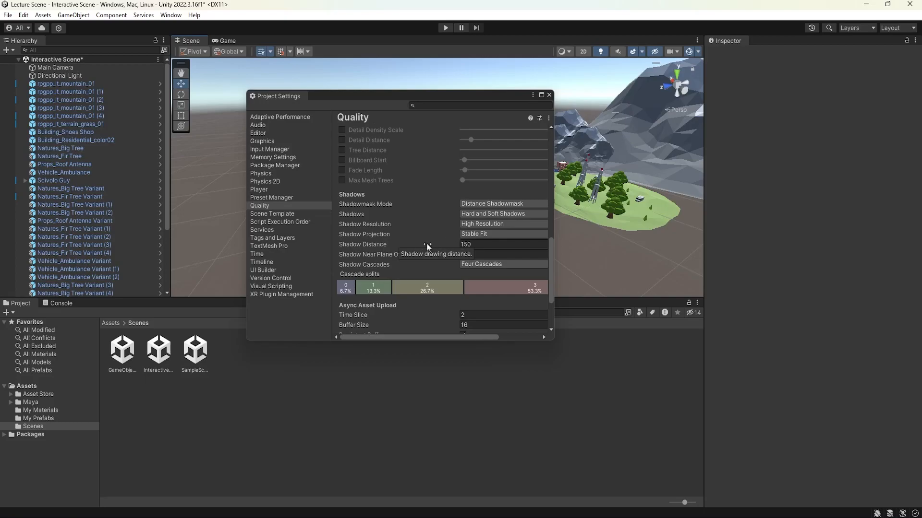
Step: Try a Shadow Distance of 500 and check the shadows on the island
click(473, 245)
text(500)
alt+drag(635, 197, 599, 201)
Step: Set the Shadow Distance to 300, close the project settings, and check the island's shadows from several angles
click(482, 244)
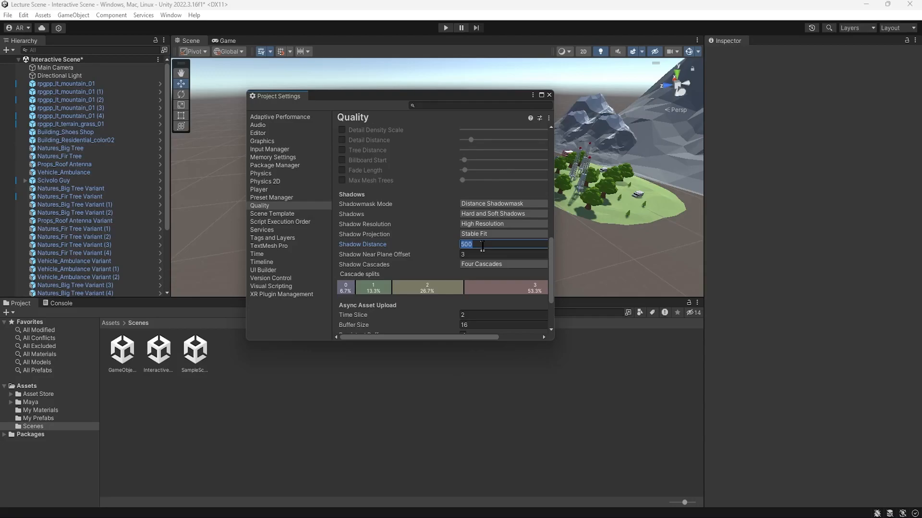
text(3)
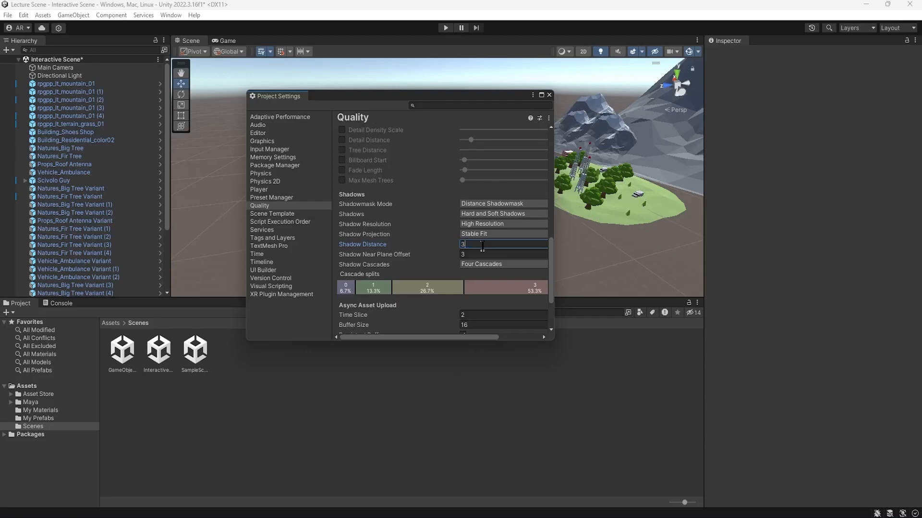
scroll(603, 219, up, 5)
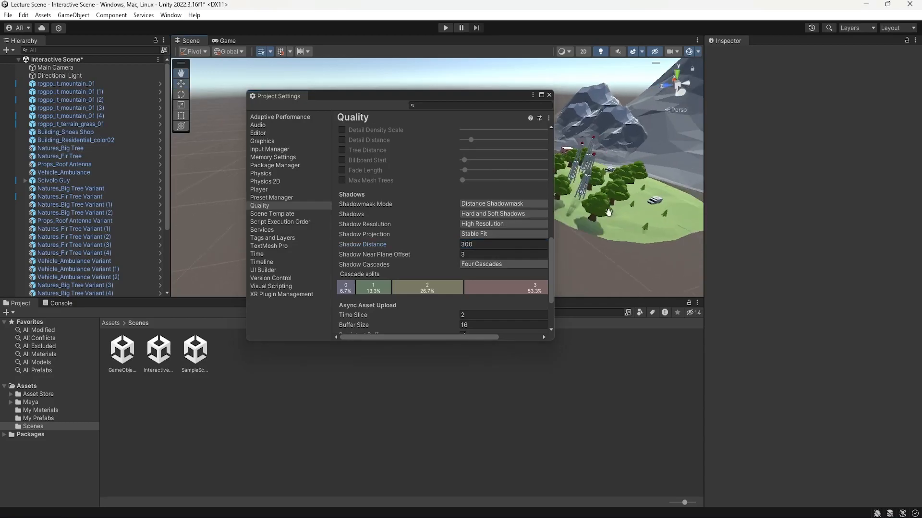
alt+drag(600, 216, 566, 175)
scroll(601, 192, up, 3)
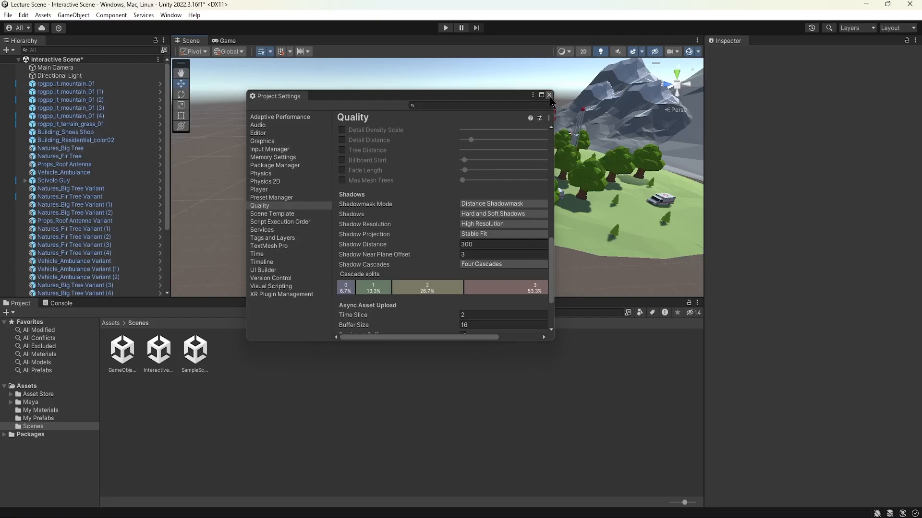
click(551, 96)
middle_drag(597, 206, 512, 200)
alt+drag(512, 200, 595, 204)
middle_drag(595, 198, 548, 190)
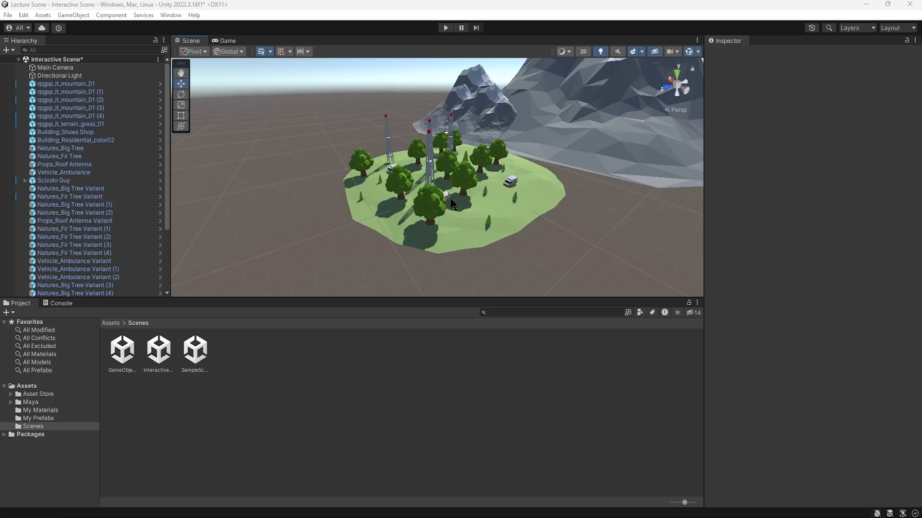
scroll(455, 208, up, 2)
alt+drag(455, 208, 490, 204)
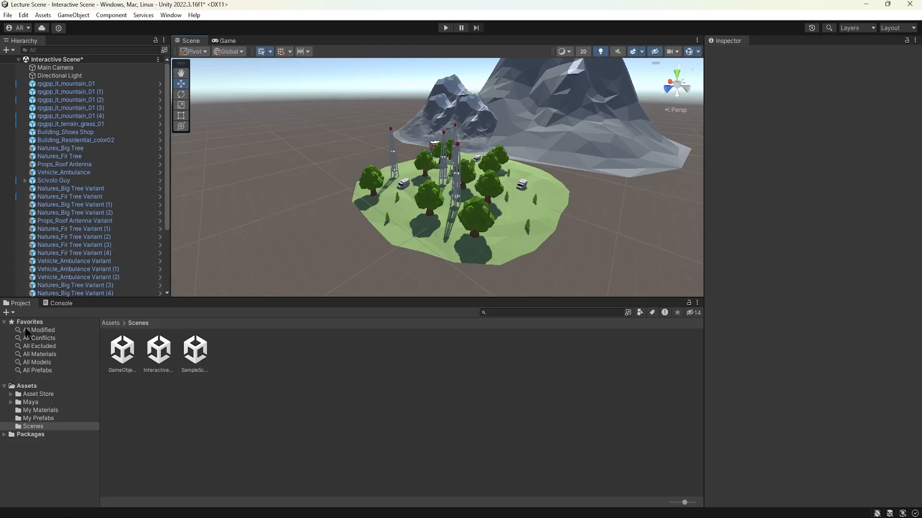
Step: Open the Sample Scene from the Scenes folder without saving changes, and reopen the Interactive Scene
click(42, 395)
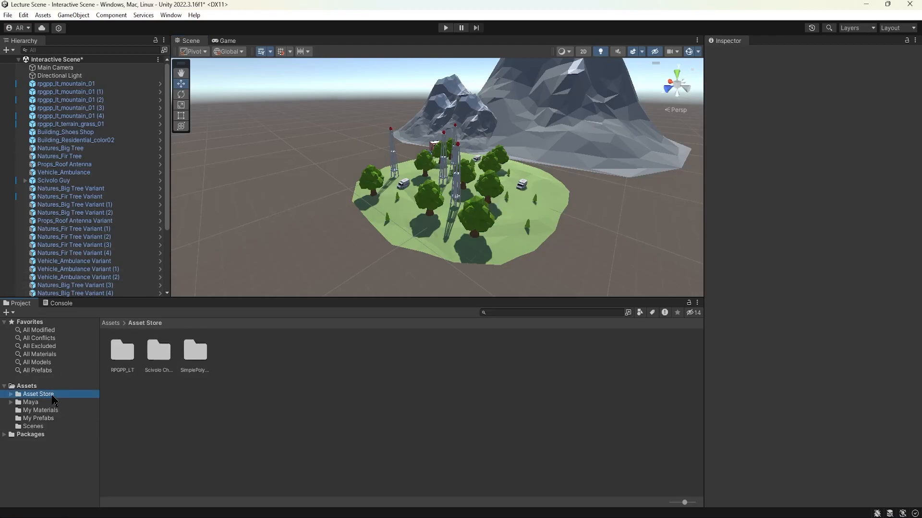
click(28, 386)
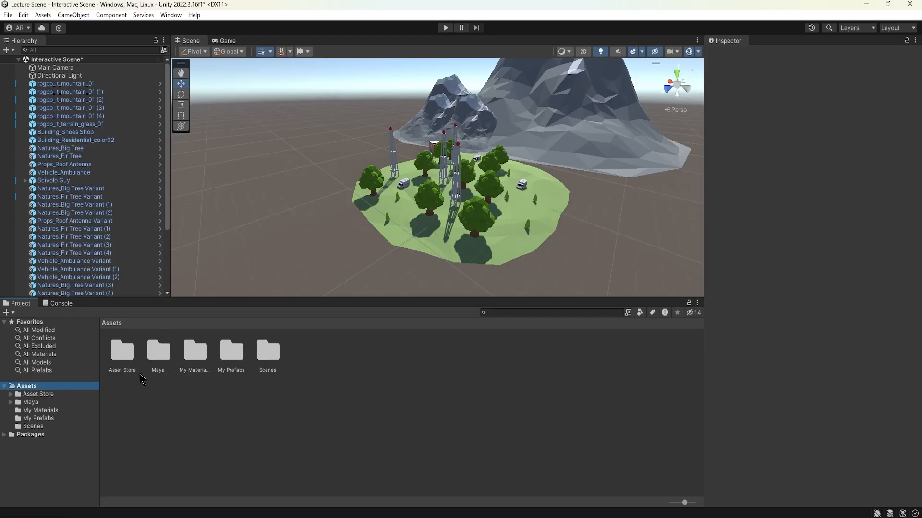
double_click(266, 357)
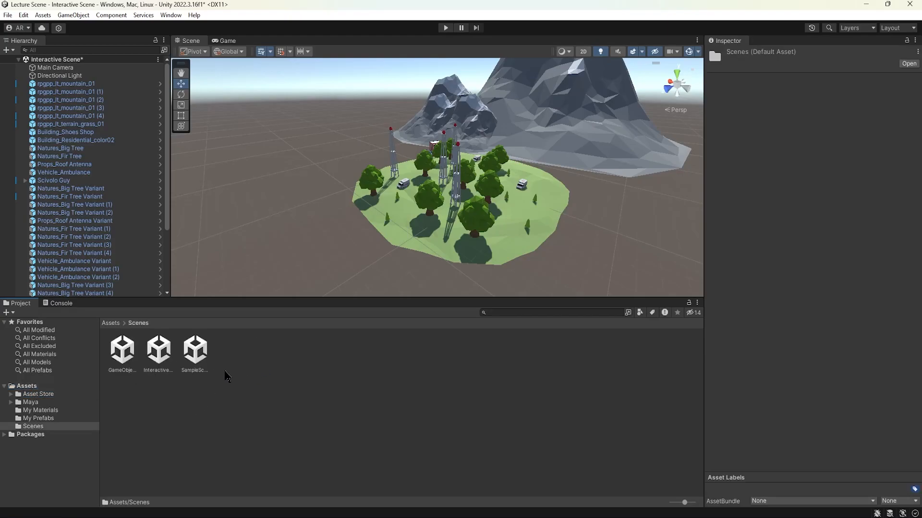
double_click(202, 357)
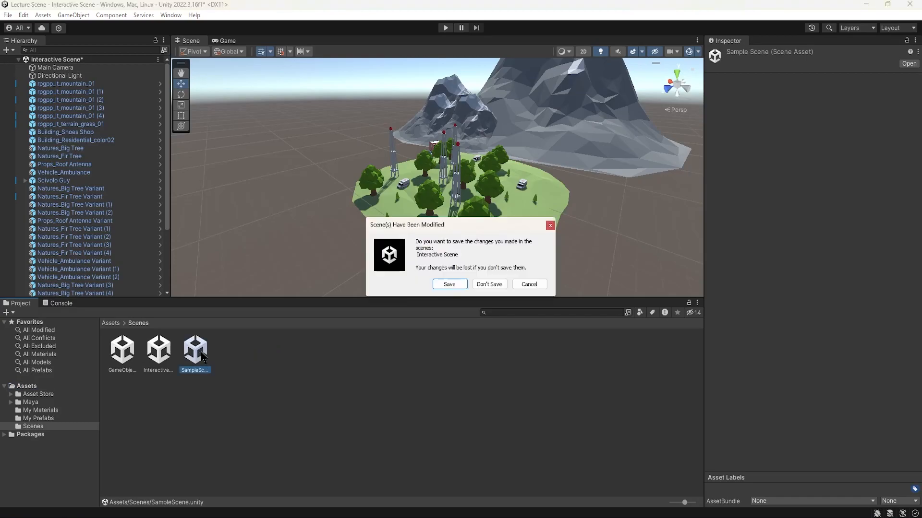
click(498, 283)
double_click(160, 350)
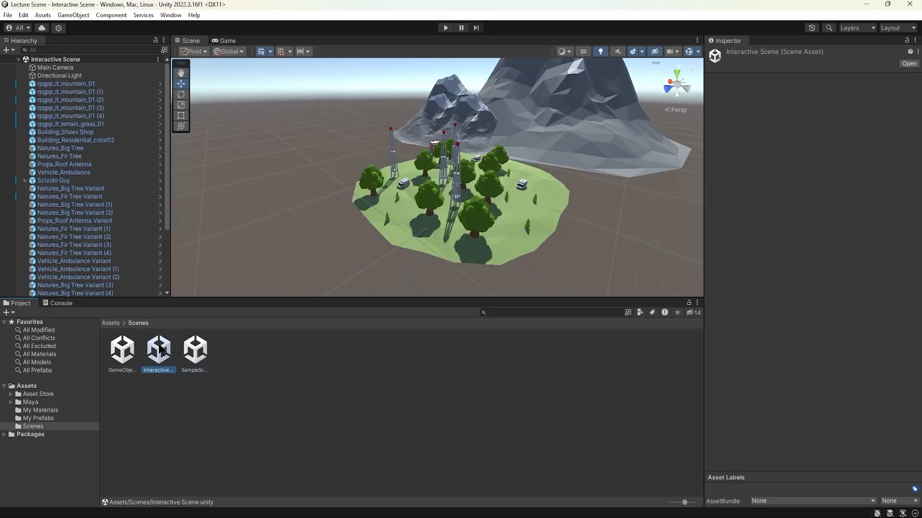
Step: Browse the My Prefabs, My Materials and Maya folders, and show the Scivolo Character Controller demo's Materials folder
click(38, 420)
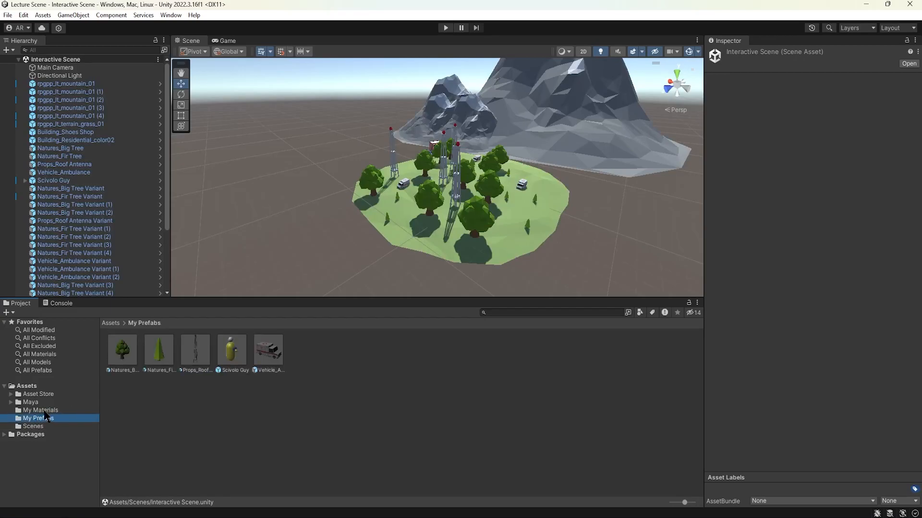
click(44, 410)
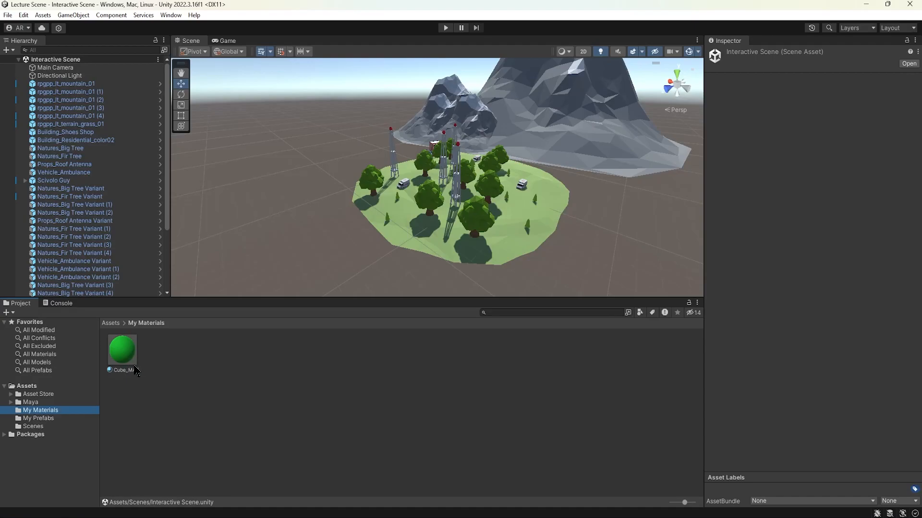
click(35, 403)
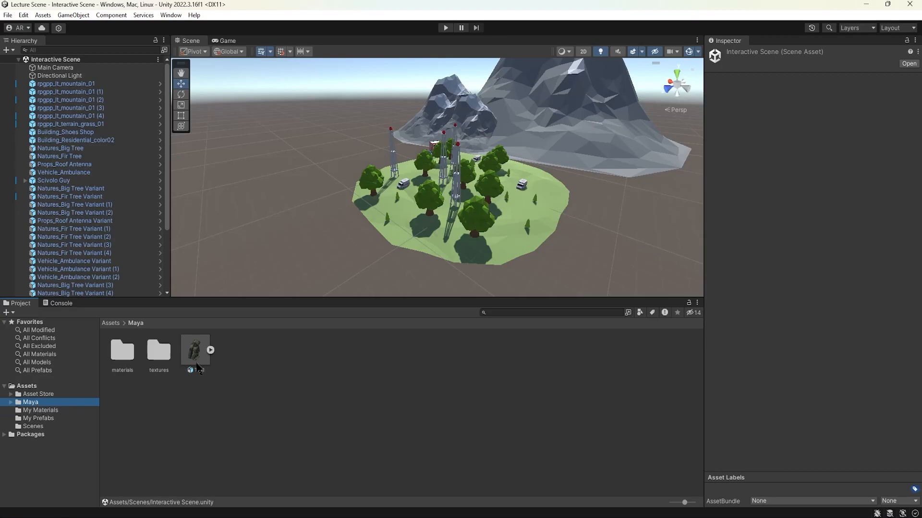
click(46, 394)
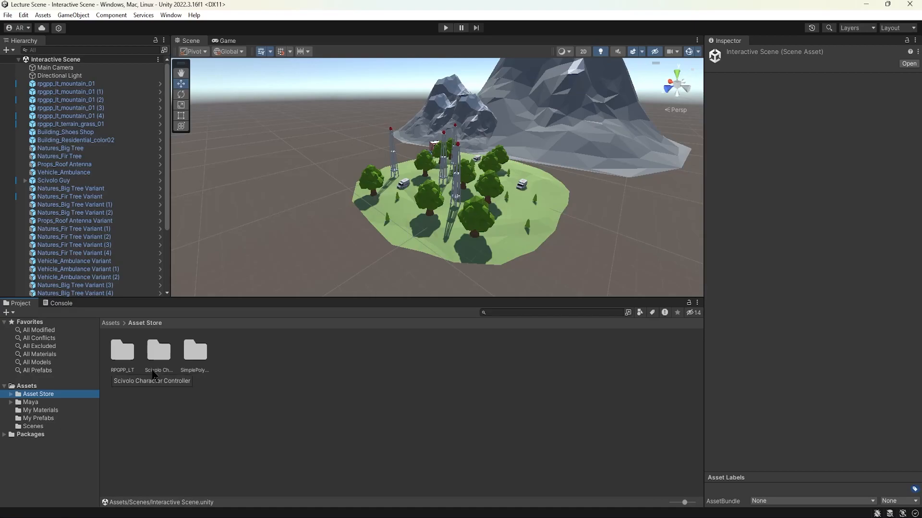
double_click(157, 349)
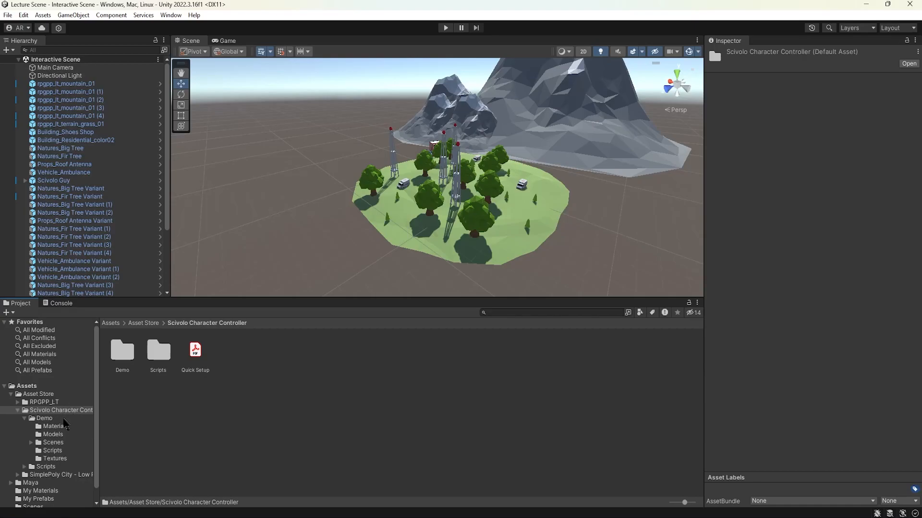
click(54, 427)
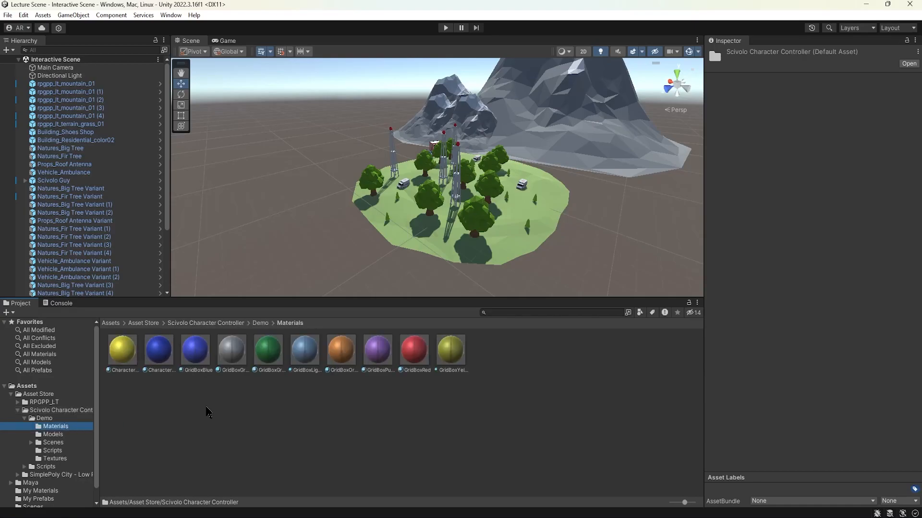
Step: Inspect the CharacterBody material's properties in an enlarged preview and select the blue CharacterSunGlasses material
click(126, 356)
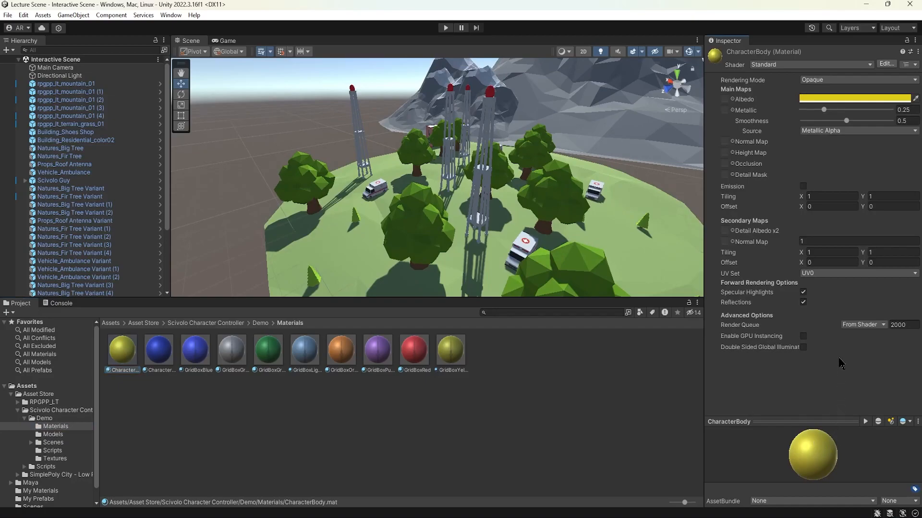
drag(837, 420, 837, 367)
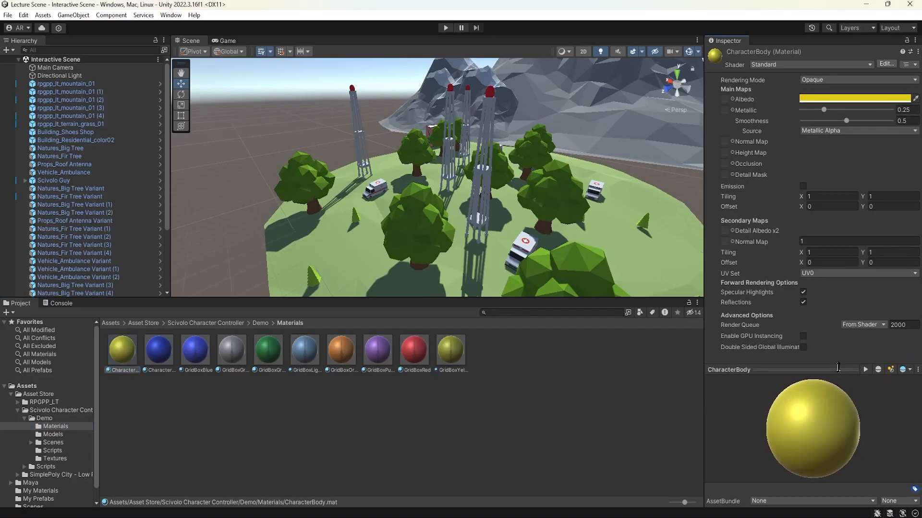
click(161, 351)
Step: Frame Scivolo Guy in the scene and compare it with the CharacterBody, CharacterSunGlasses and GridBoxBlue materials
drag(206, 356, 80, 181)
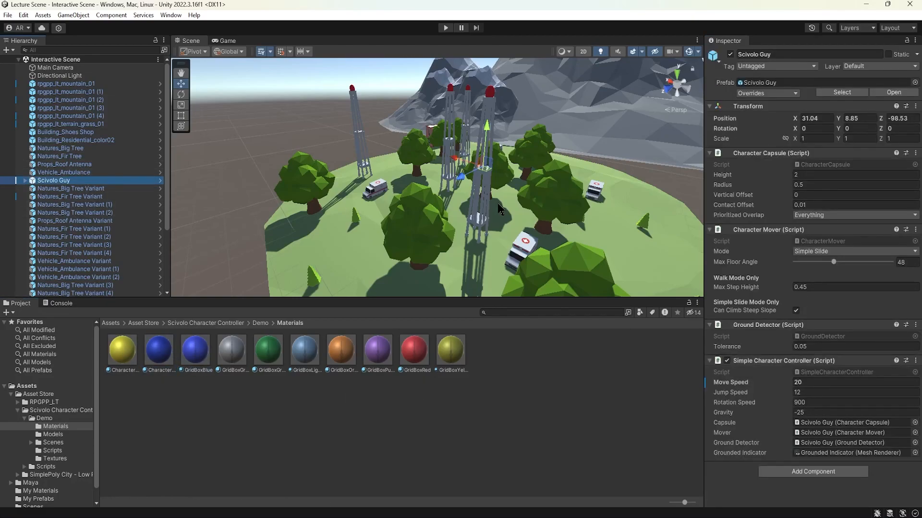
key(f)
alt+drag(466, 207, 559, 175)
click(127, 354)
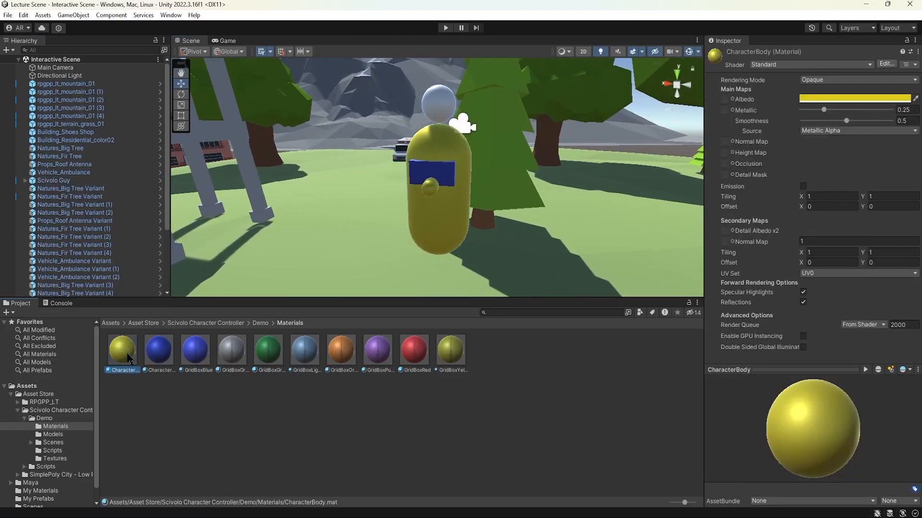
click(160, 351)
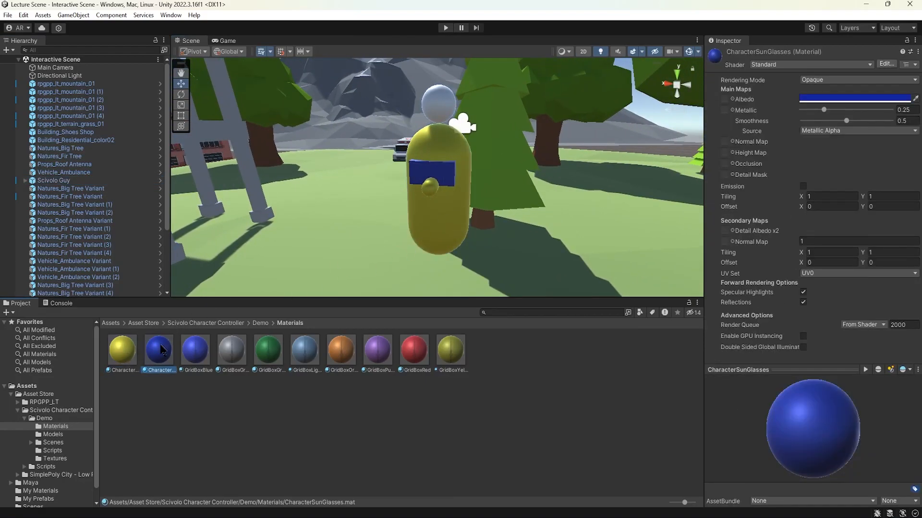
click(192, 350)
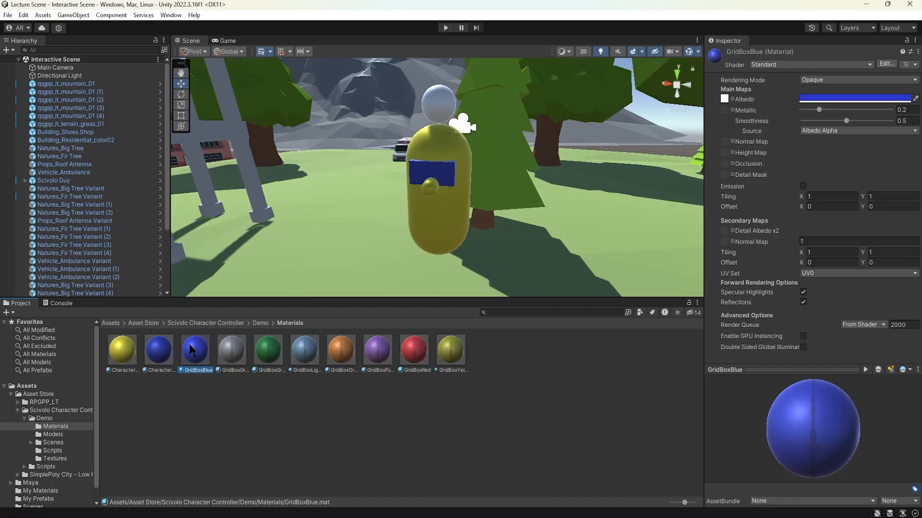
Step: Inspect the remaining GridBox materials in the Scivolo demo's Materials folder, from the grey one through GridBoxRed to GridBoxYellow
click(231, 350)
click(268, 351)
click(305, 350)
click(341, 350)
click(379, 351)
click(412, 353)
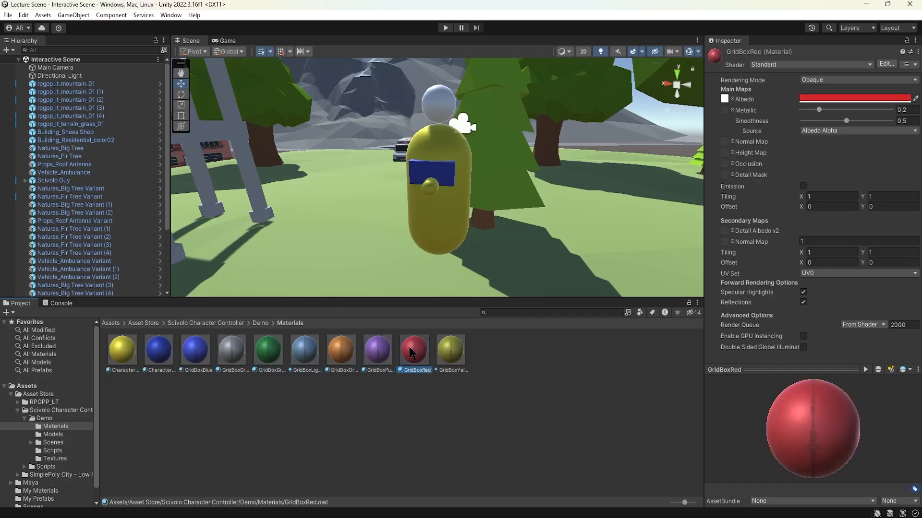
click(446, 352)
Step: Inspect the Grounded Indicator sphere above Scivolo Guy and its material, deselect it, and view the character from the front
alt+drag(446, 226, 268, 220)
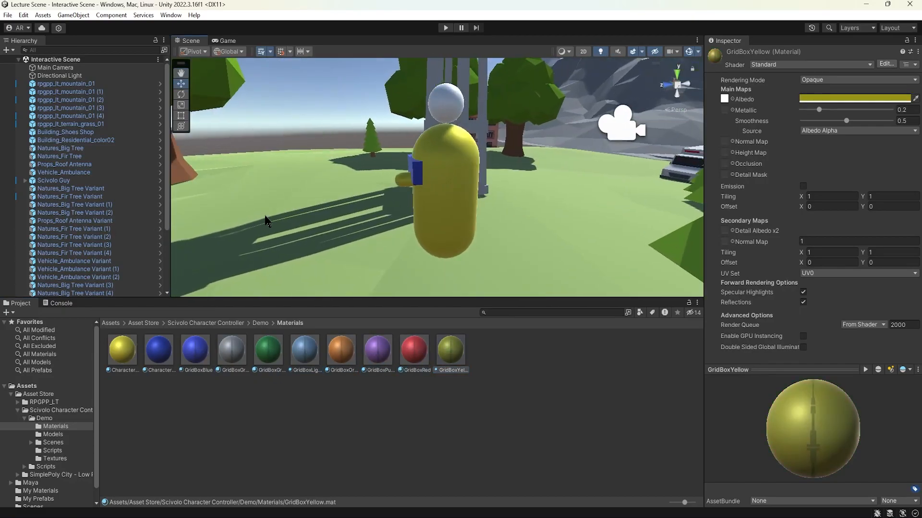
click(456, 102)
click(455, 102)
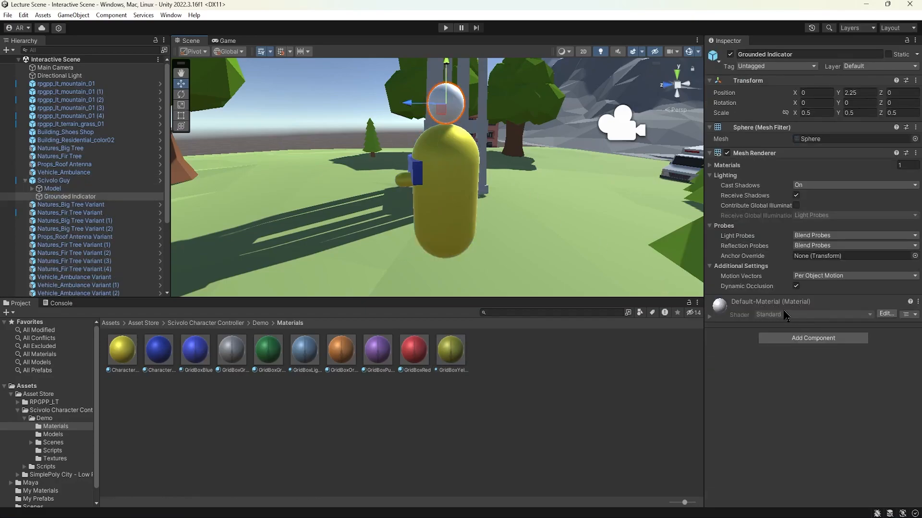
click(280, 193)
alt+drag(280, 193, 424, 225)
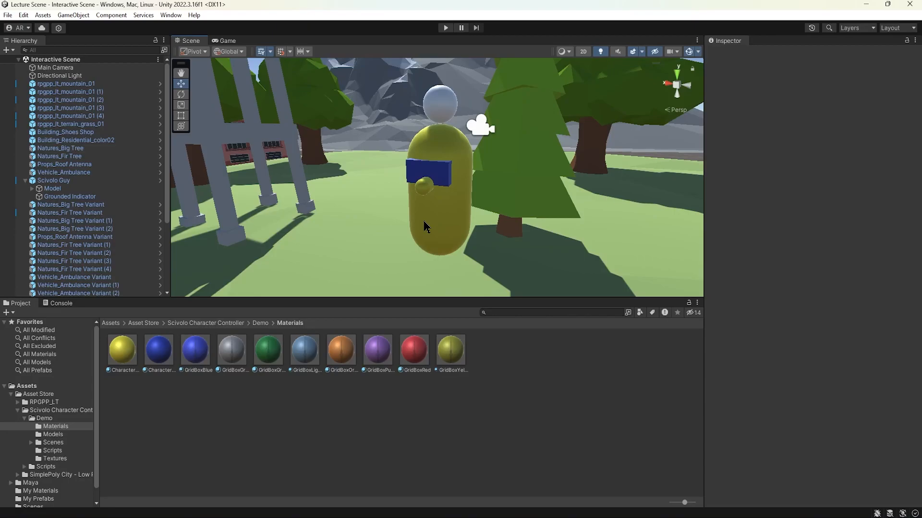
alt+drag(397, 220, 404, 199)
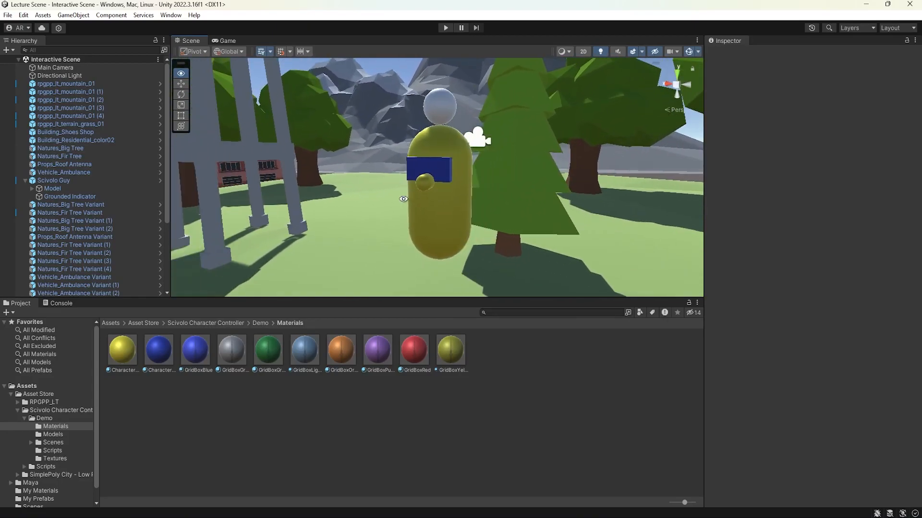
Step: Compare the CharacterBody and CharacterSunGlasses materials with Scivolo Guy's body, glasses and head sphere, leaving nothing selected
click(158, 350)
click(122, 357)
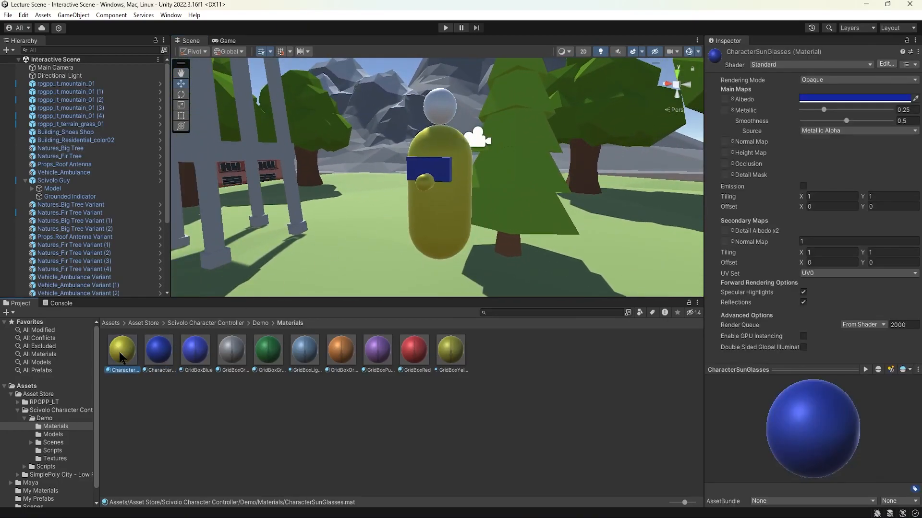
click(159, 355)
click(439, 109)
click(439, 111)
alt+drag(456, 174, 274, 198)
click(366, 99)
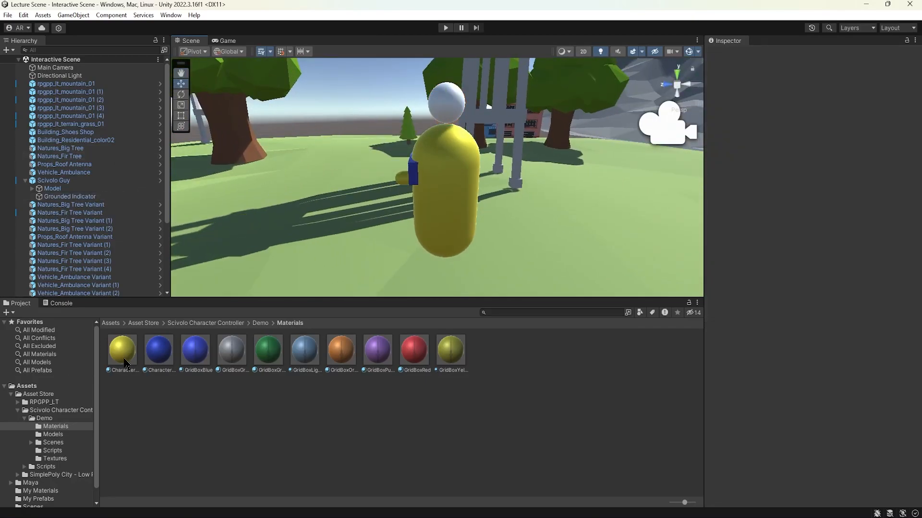
Step: Open the SimplePoly City - Low Poly Assets folder and frame the Building_Residential_color02 building beside the shoe shop in the scene
click(143, 323)
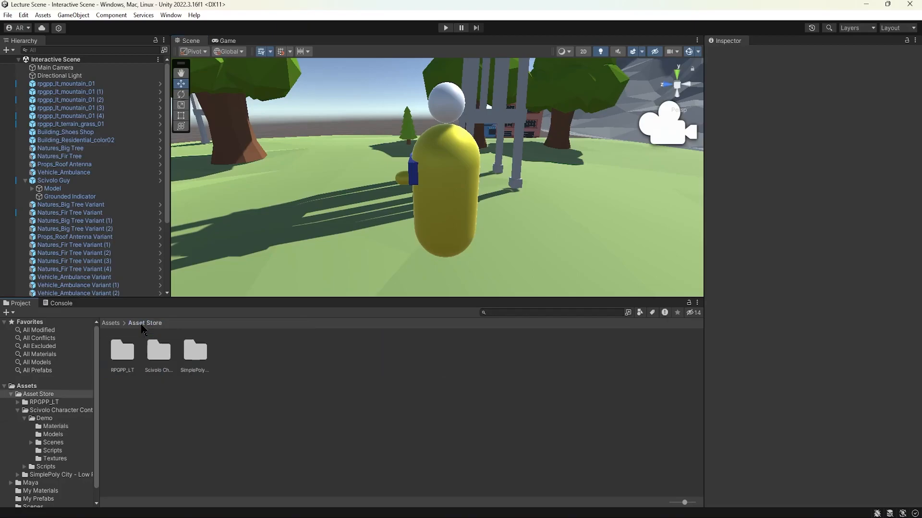
double_click(195, 355)
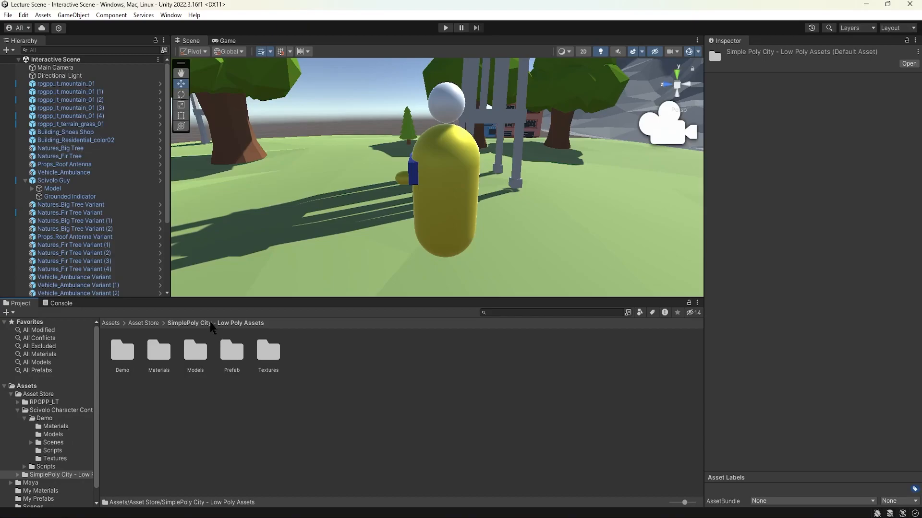
middle_drag(499, 160, 477, 165)
click(543, 124)
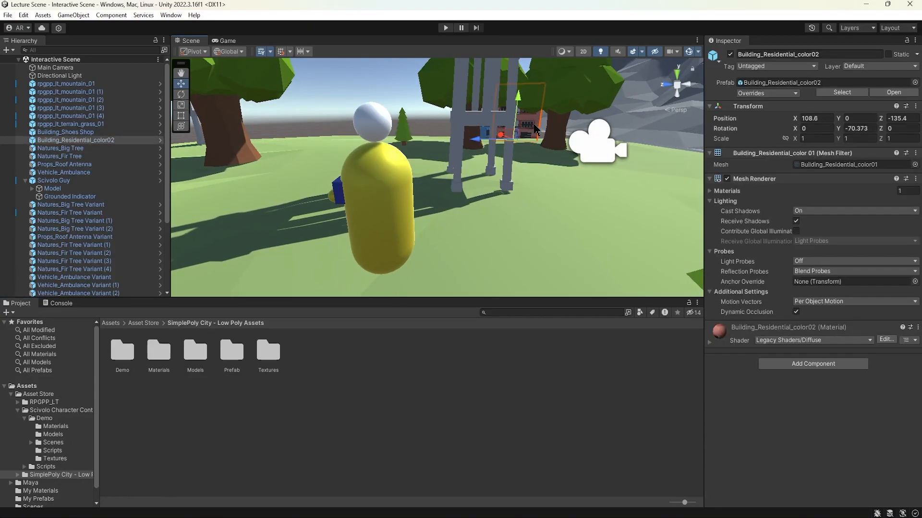
key(f)
alt+drag(465, 155, 437, 155)
alt+drag(353, 162, 480, 154)
click(275, 124)
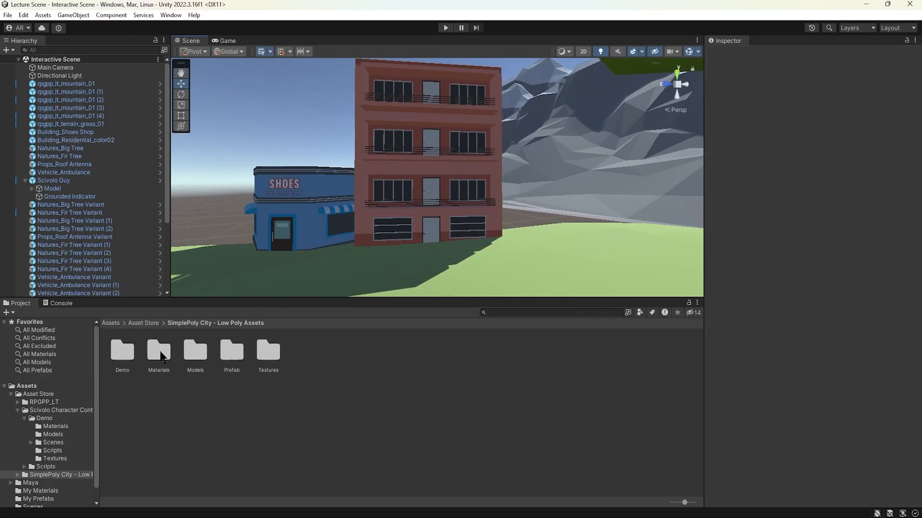
Step: Open the SimplePoly City Materials folder and select the Vehicle_Truck_color03 material
double_click(159, 350)
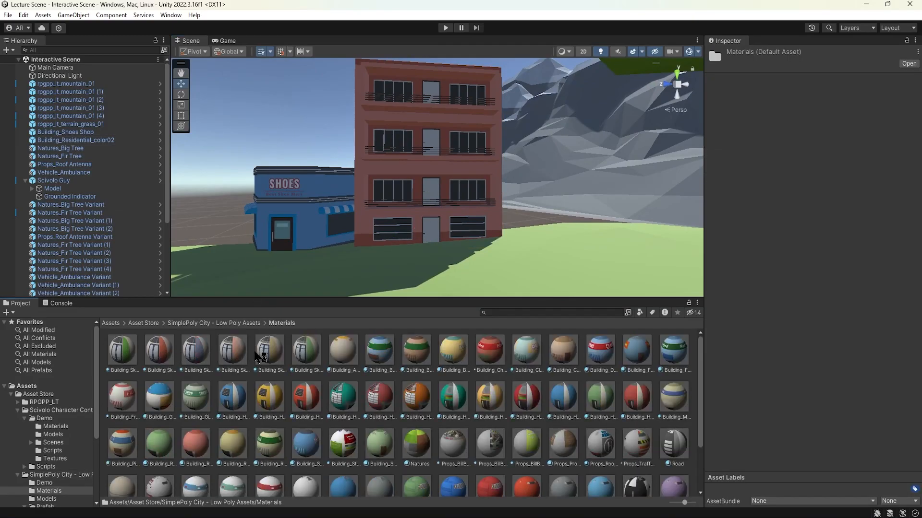
scroll(259, 355, down, 3)
click(306, 465)
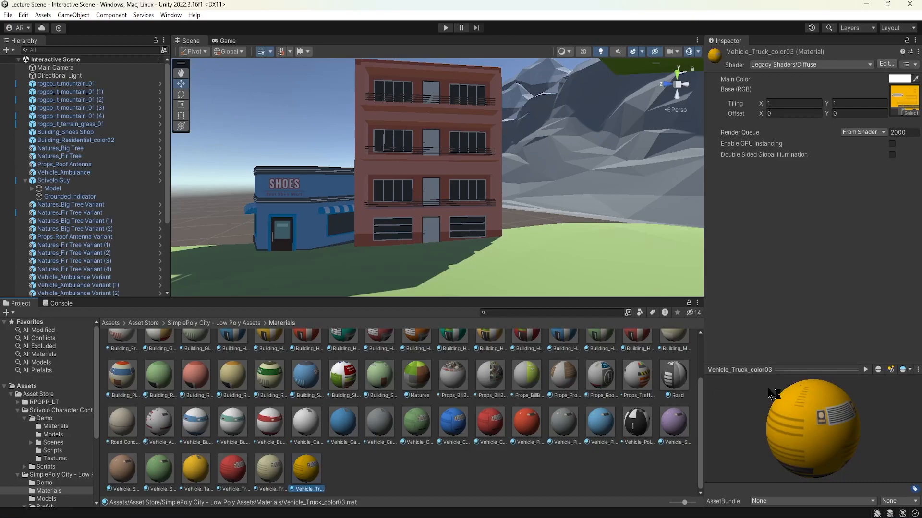
Step: Enlarge the Vehicle_Truck_color03 preview and examine the material on a cube, cylinder, torus and plane, returning to the sphere
drag(838, 369, 839, 389)
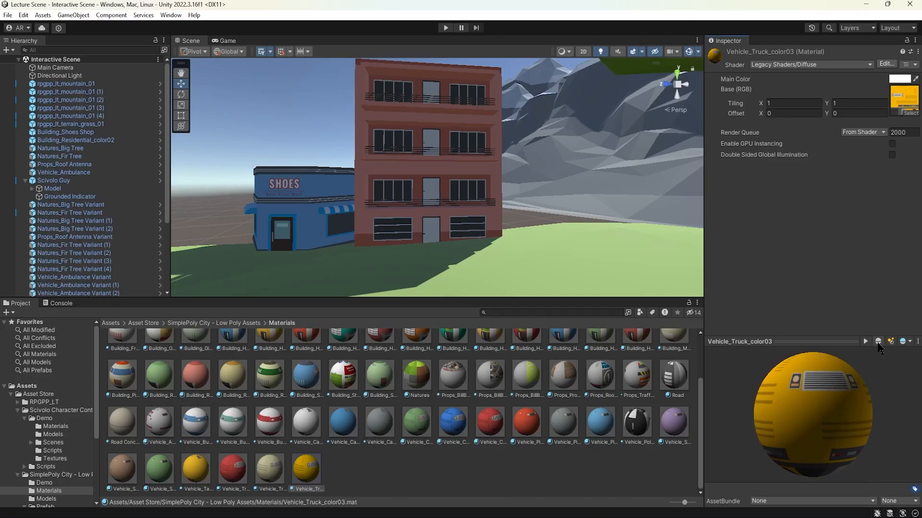
click(878, 342)
drag(836, 395, 881, 355)
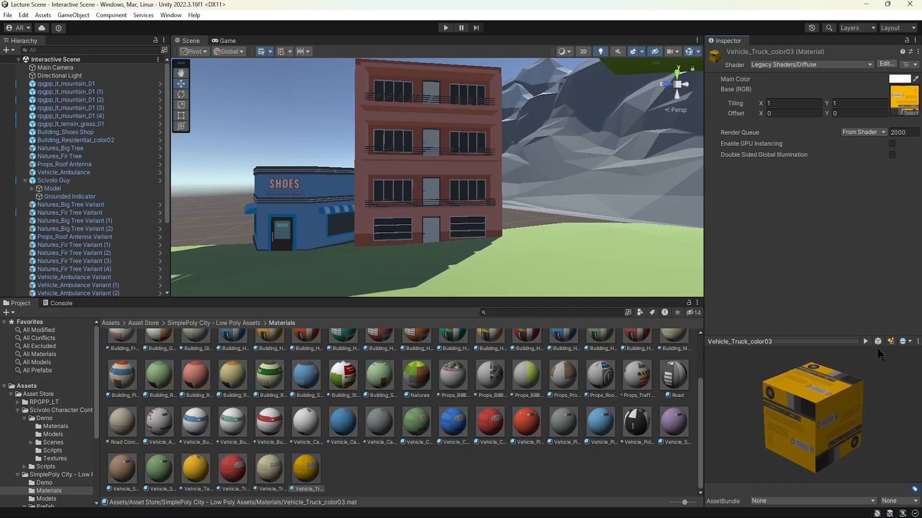
click(878, 342)
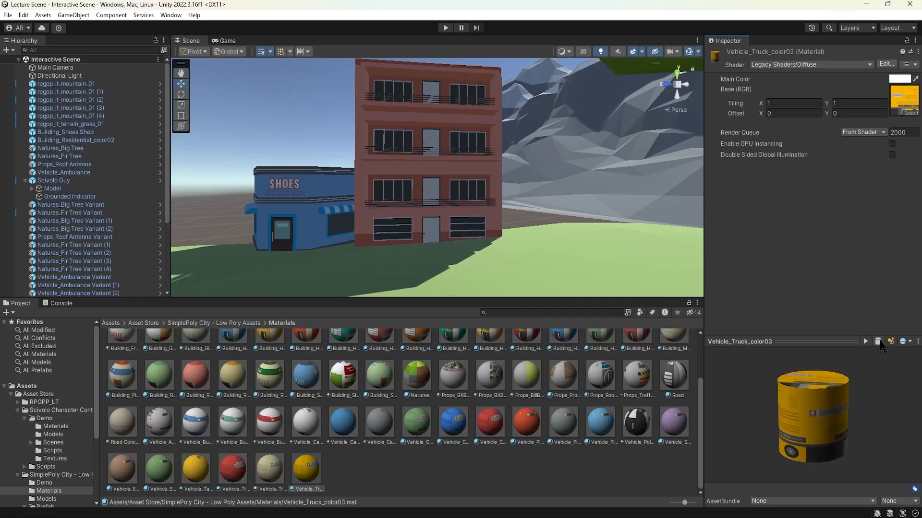
click(879, 341)
drag(863, 400, 826, 416)
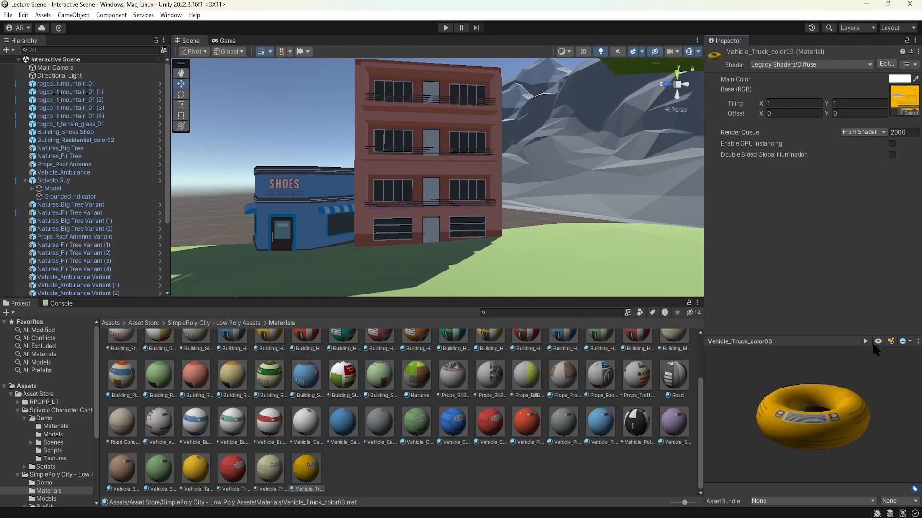
click(879, 341)
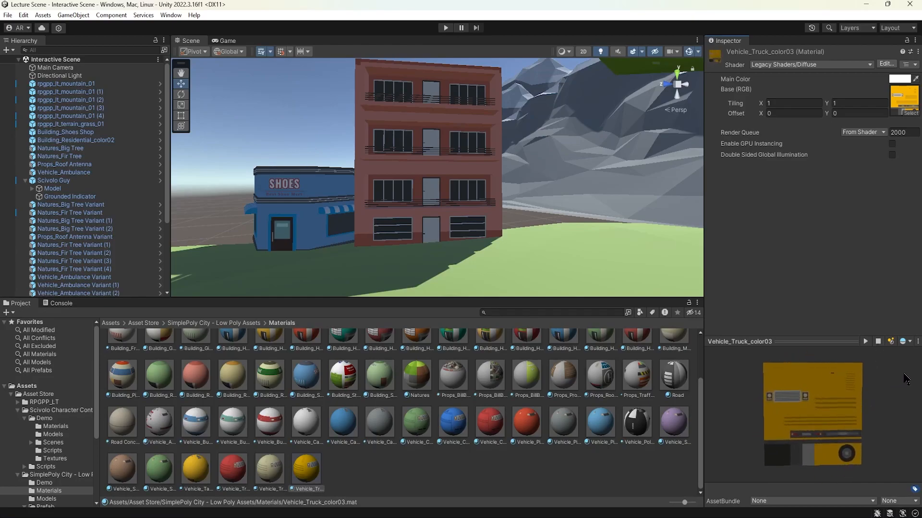
drag(859, 374, 827, 396)
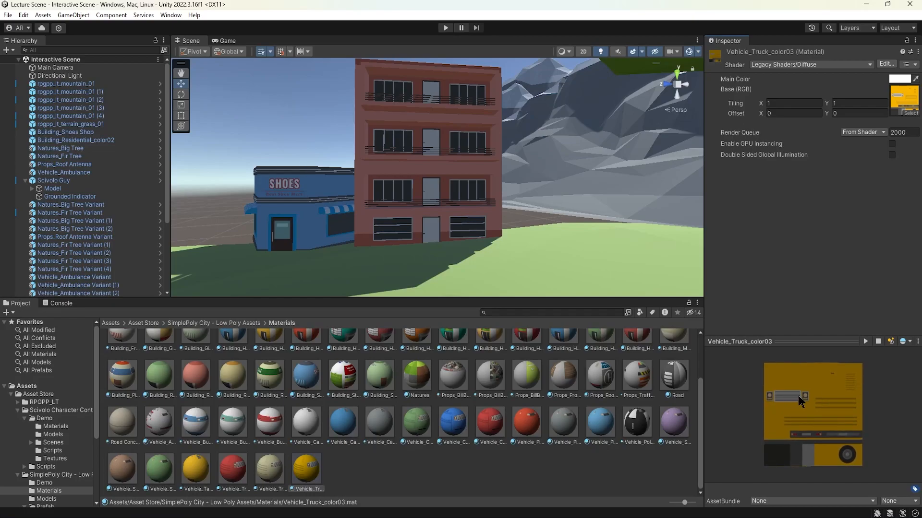
click(878, 342)
drag(847, 395, 813, 420)
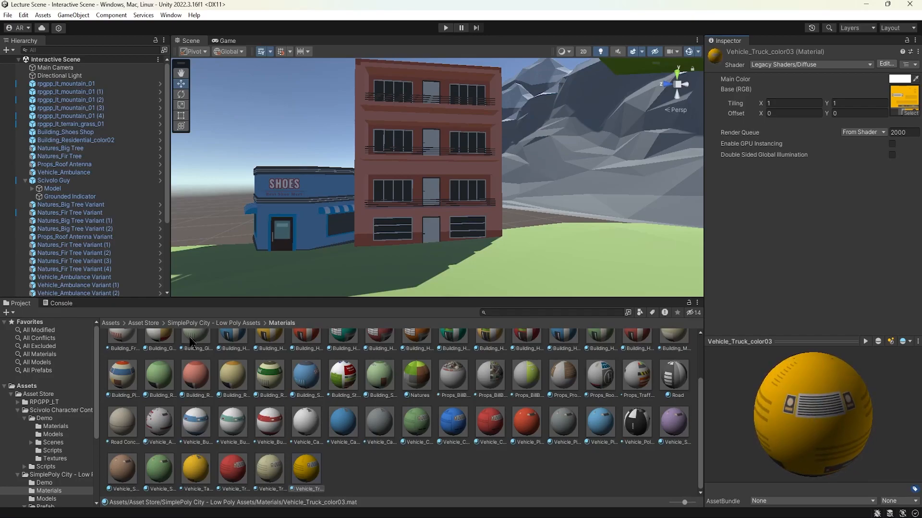
Step: Return to the Asset Store folder and open the RPGPP_LT folder to view its subfolders
scroll(274, 380, up, 2)
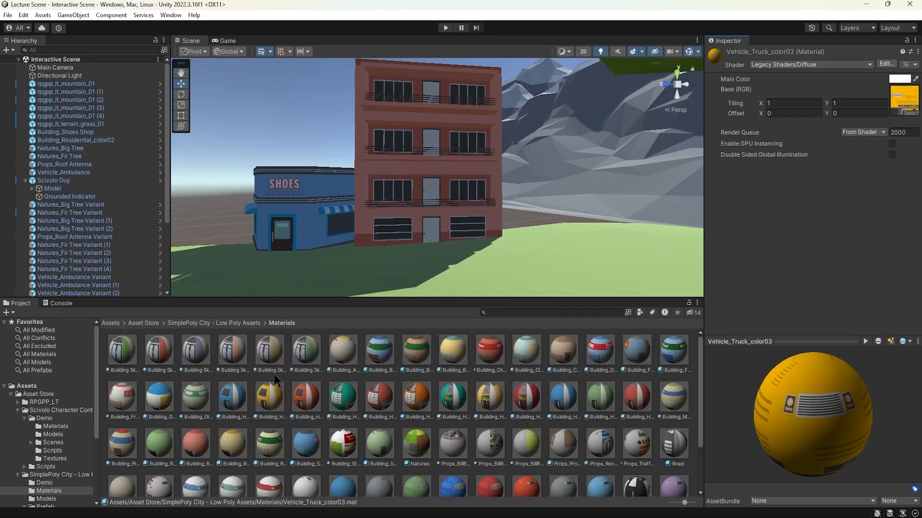
click(249, 326)
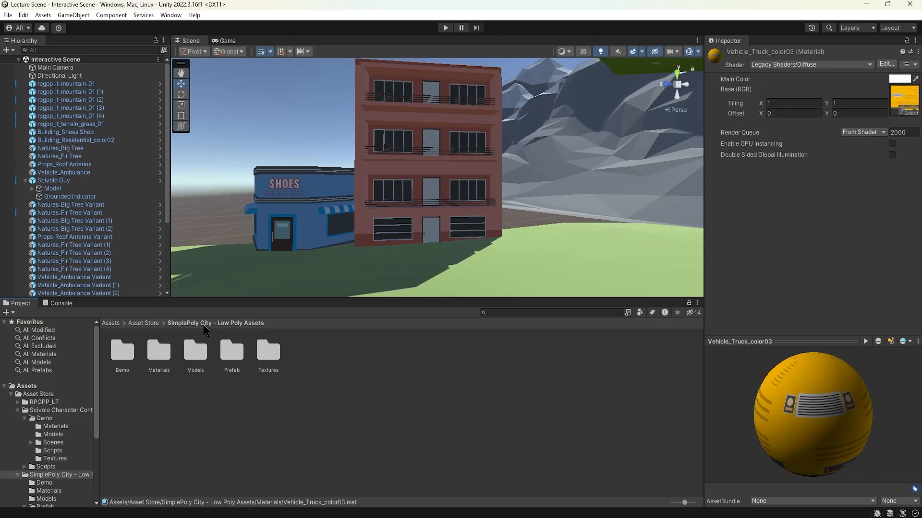
click(152, 326)
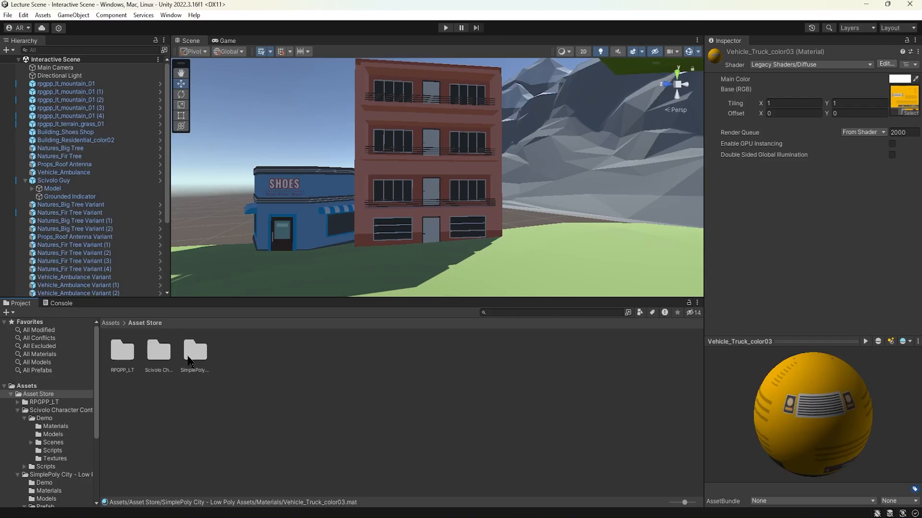
double_click(123, 353)
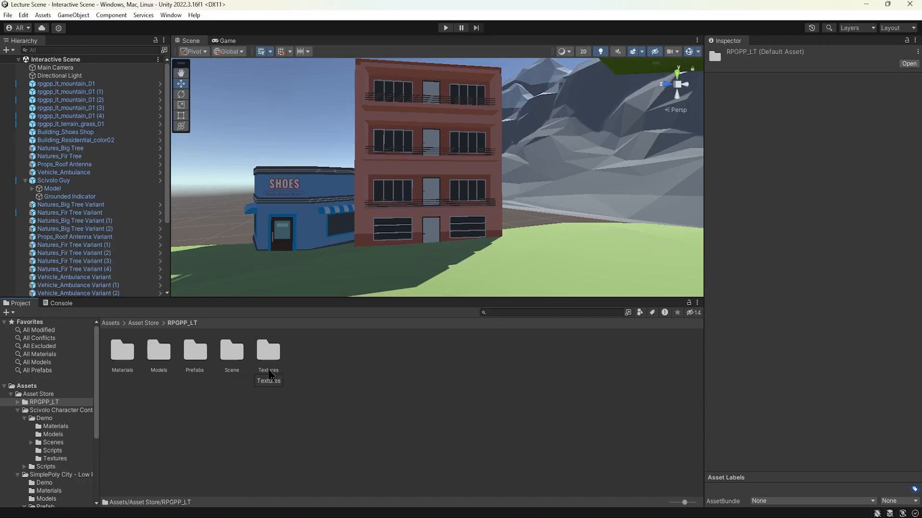
Step: Collapse and re-expand the Assets and Asset Store folder trees, and show the Asset Store folder's contents with nothing selected
click(5, 386)
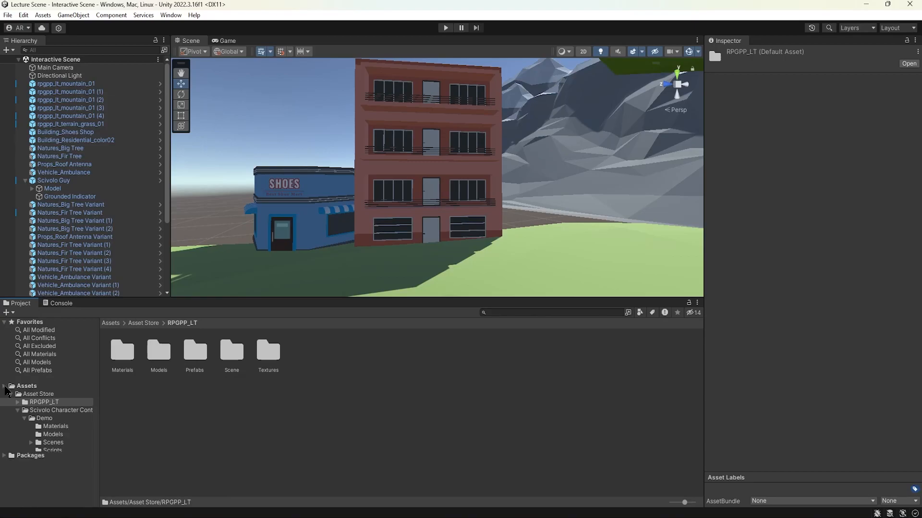
click(8, 387)
click(5, 386)
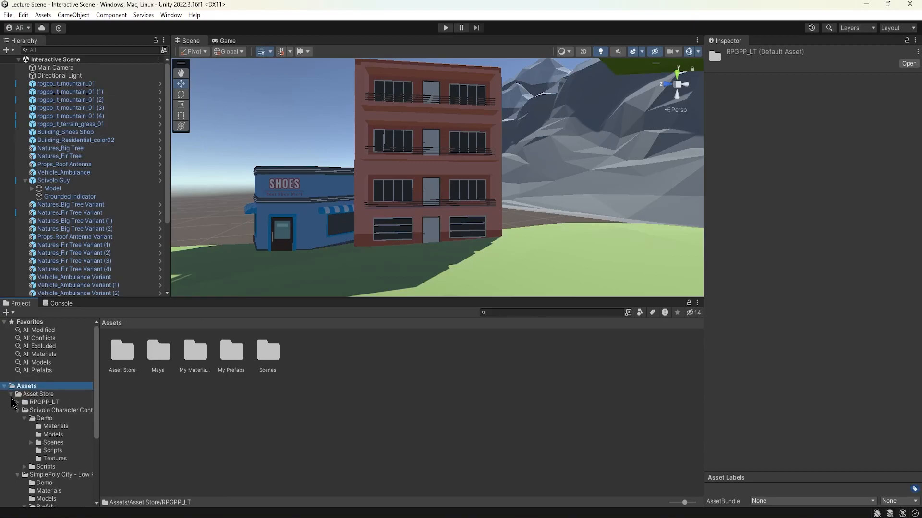
click(11, 394)
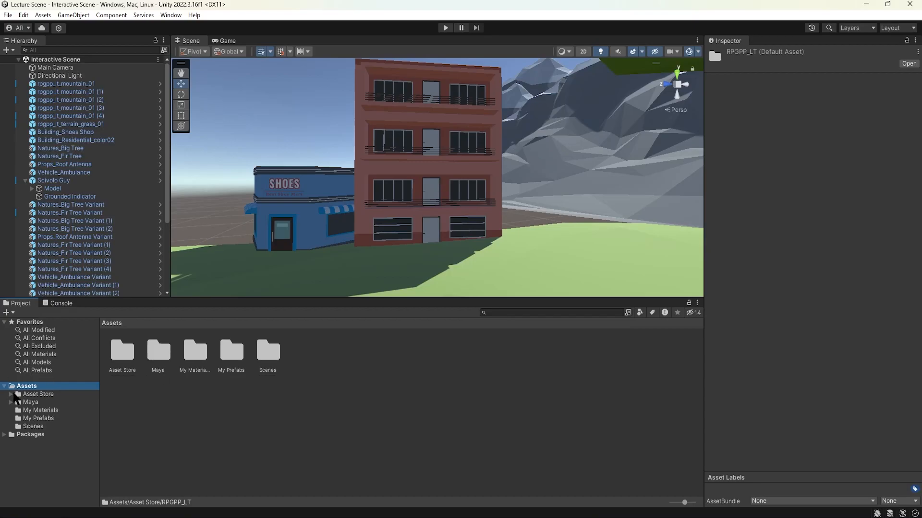
click(11, 394)
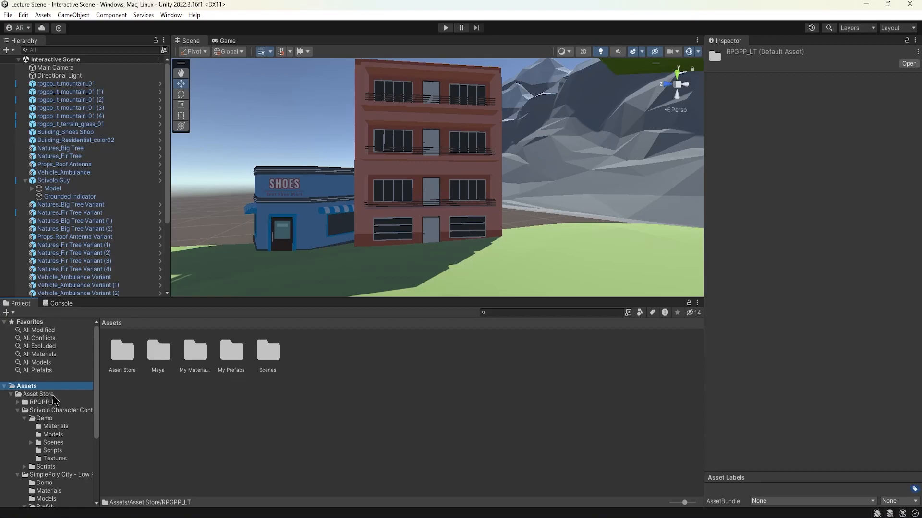
click(48, 395)
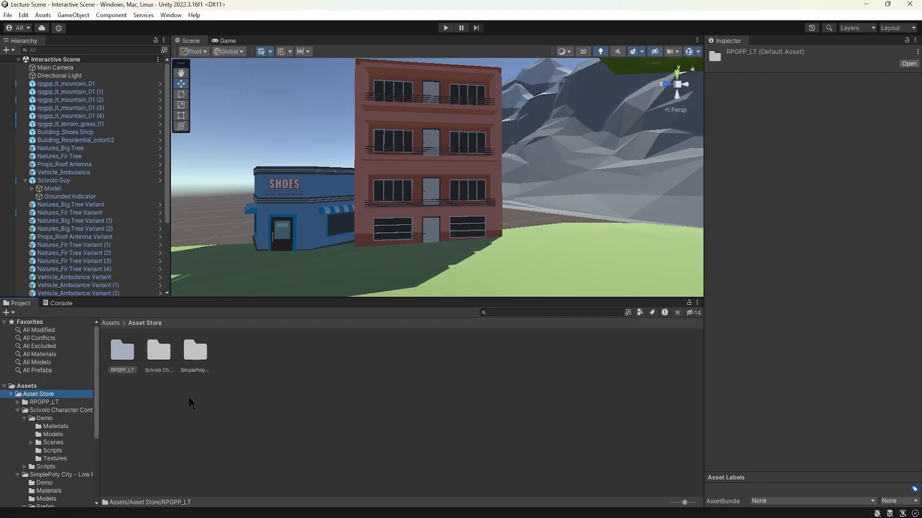
click(191, 402)
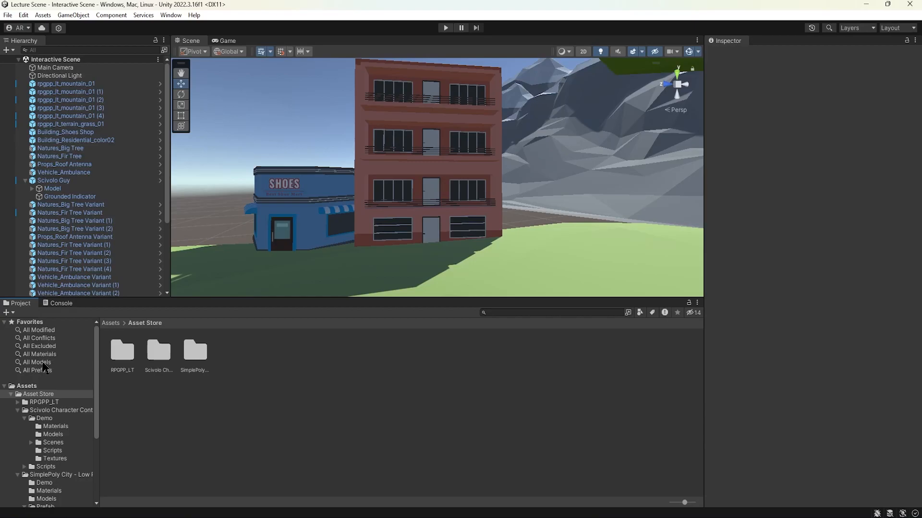
Step: List all materials in the project, look through them, and select the Natures material to inspect its properties
click(43, 355)
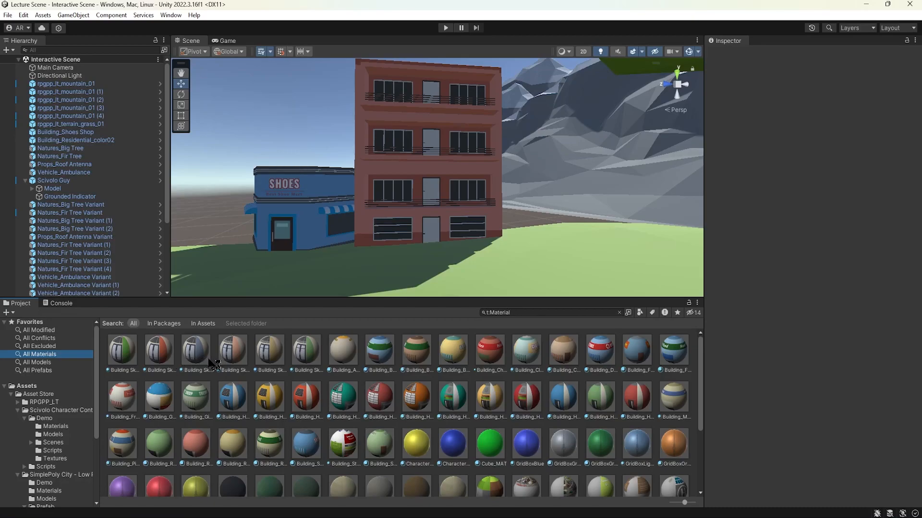
scroll(214, 365, down, 5)
scroll(213, 365, up, 5)
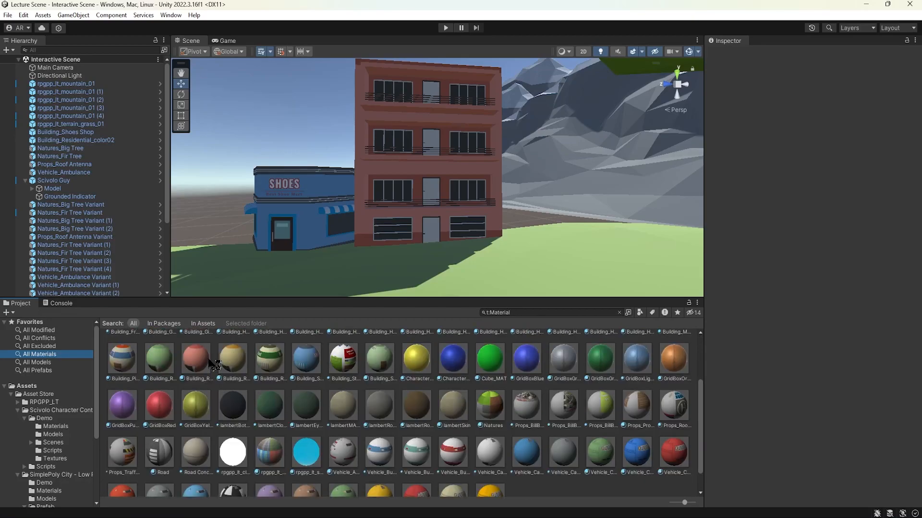
scroll(209, 365, down, 5)
scroll(210, 365, up, 5)
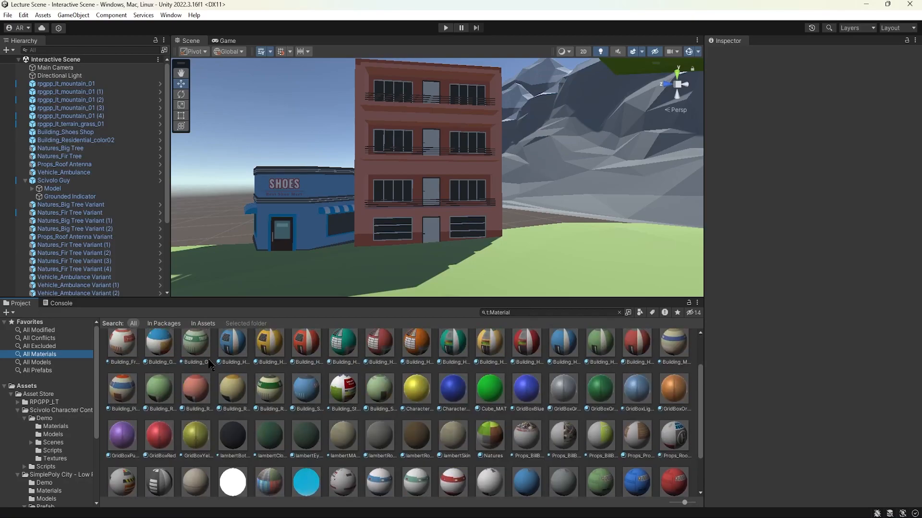
scroll(209, 365, down, 5)
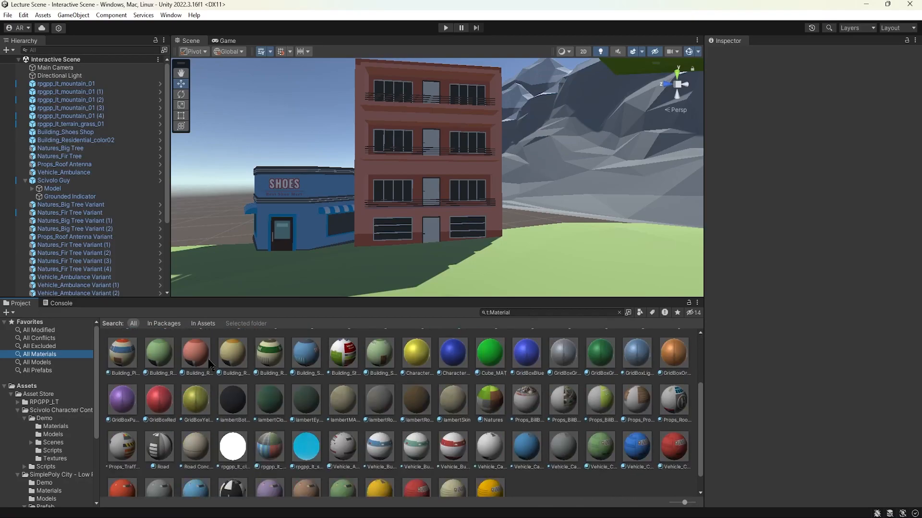
click(416, 374)
click(460, 379)
click(490, 379)
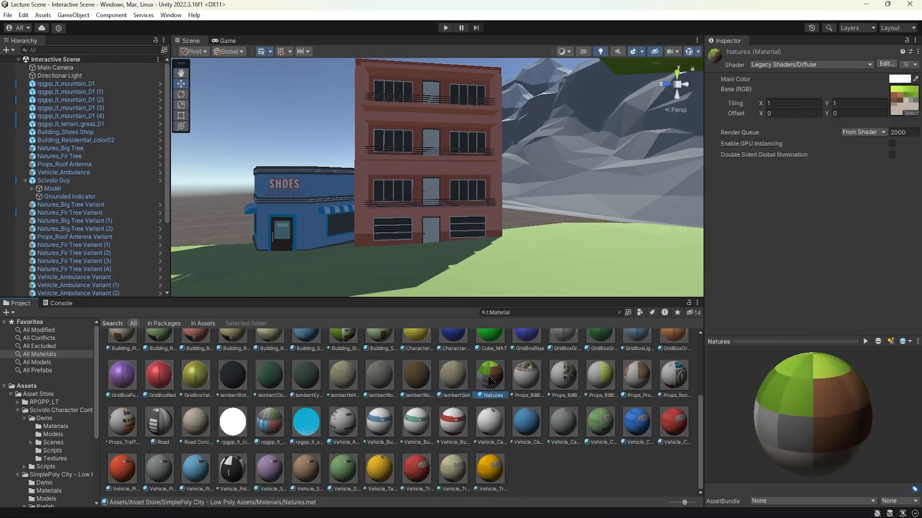
Step: Inspect the billboard, Props_Props_01 and neighbouring prop materials in the preview, returning to Props_BillBoard_medium
click(516, 382)
click(557, 383)
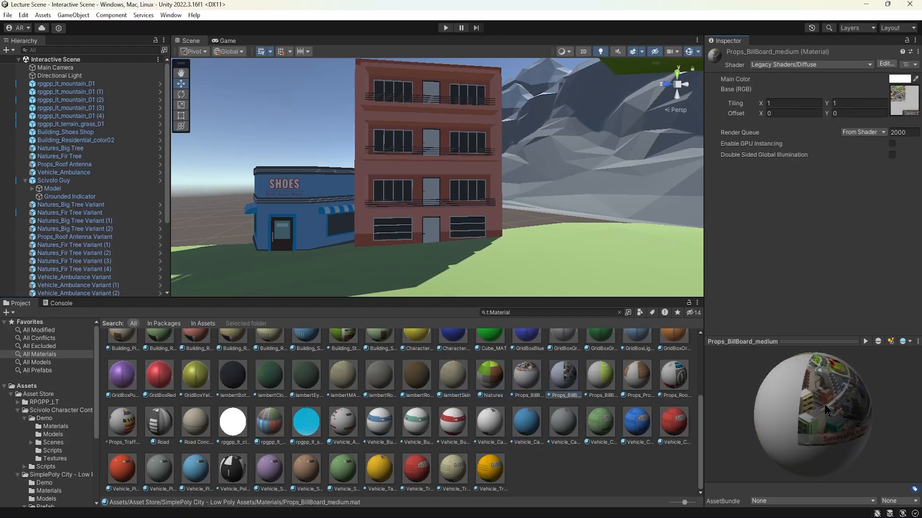
click(636, 380)
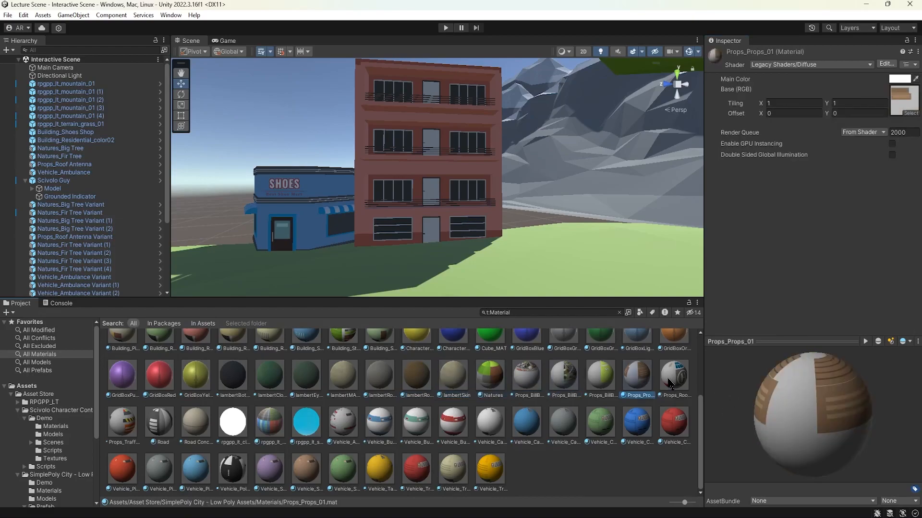
click(675, 380)
click(556, 383)
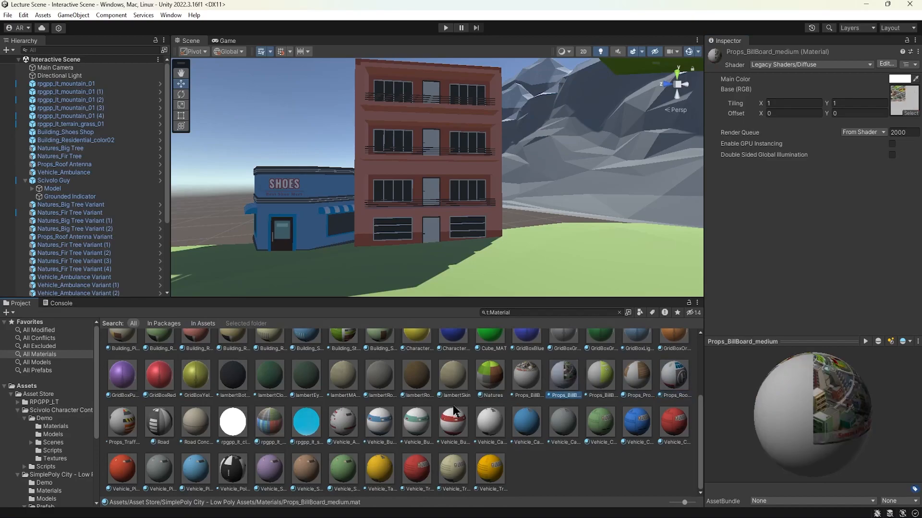
scroll(564, 391, up, 3)
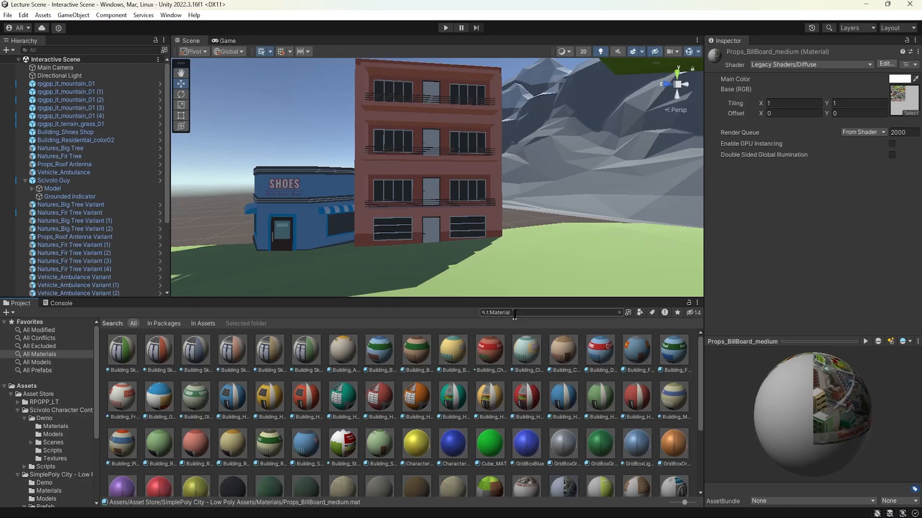
Step: Replace the material search with t:Model and look through the project's models
drag(528, 313, 481, 315)
text(:Model)
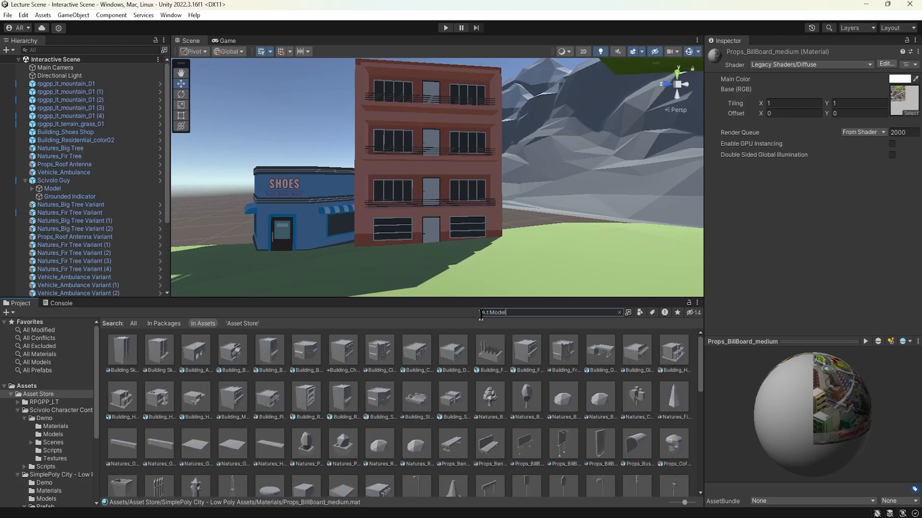
scroll(417, 395, down, 10)
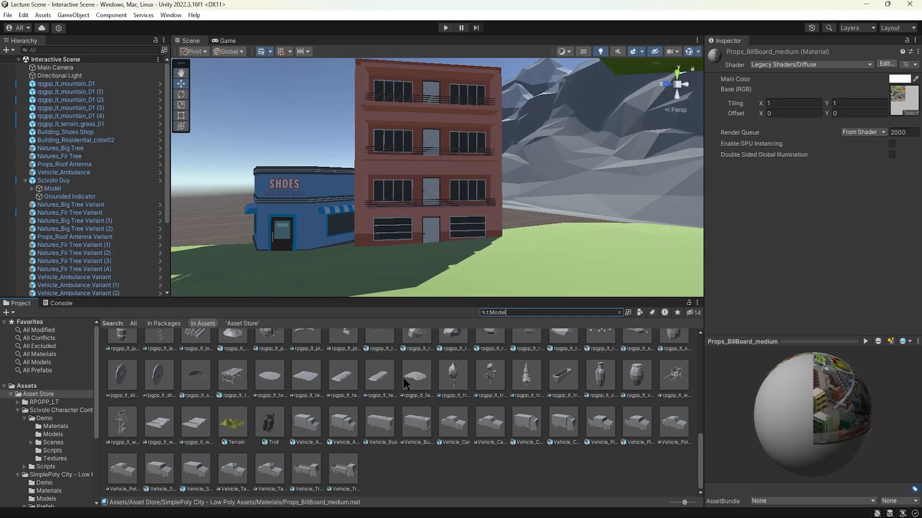
scroll(404, 383, up, 3)
scroll(404, 383, down, 3)
Step: Inspect the Troll model's preview from several angles, and clear the project search with nothing selected
click(270, 423)
drag(788, 428, 754, 408)
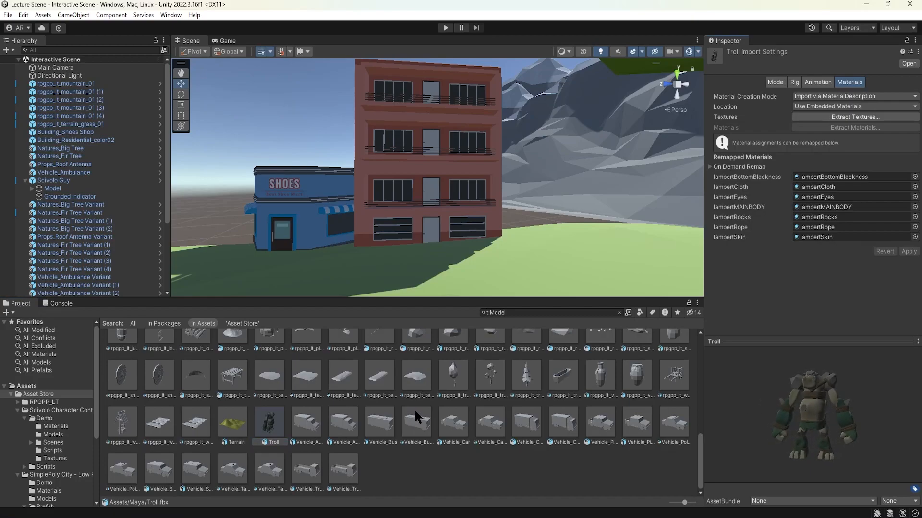
drag(795, 424, 835, 428)
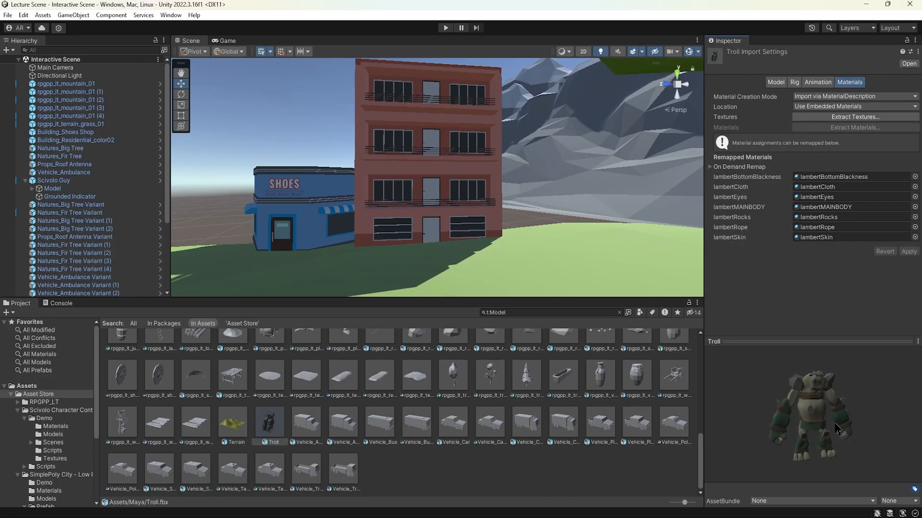
click(618, 313)
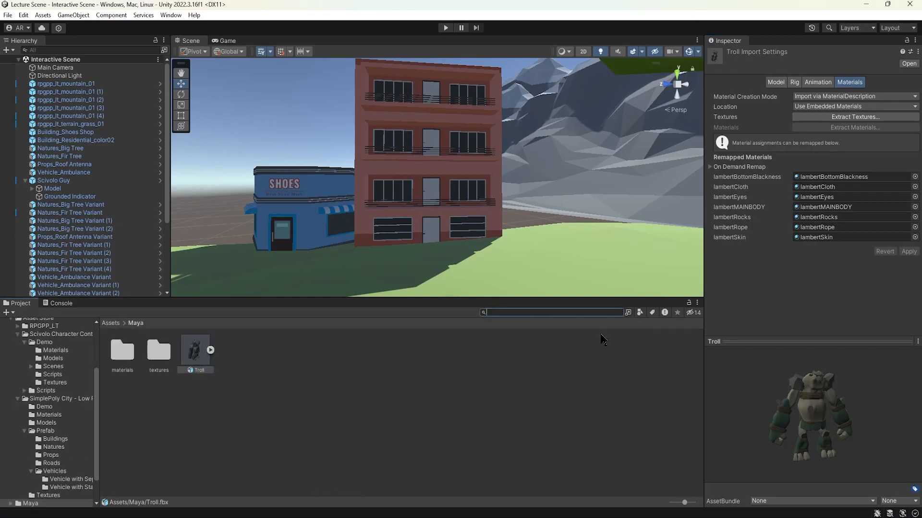
click(416, 421)
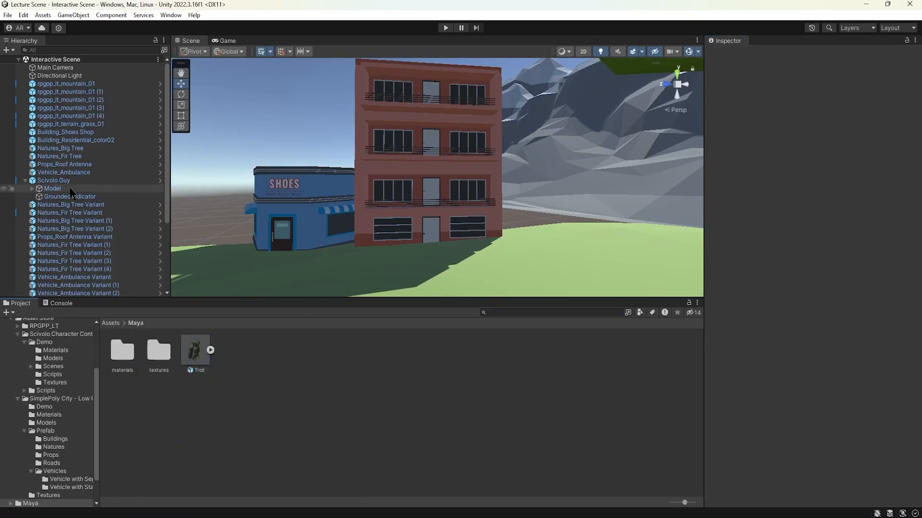
Step: Collapse the Asset Store folder tree and show the Asset Store folder's contents
scroll(428, 229, down, 10)
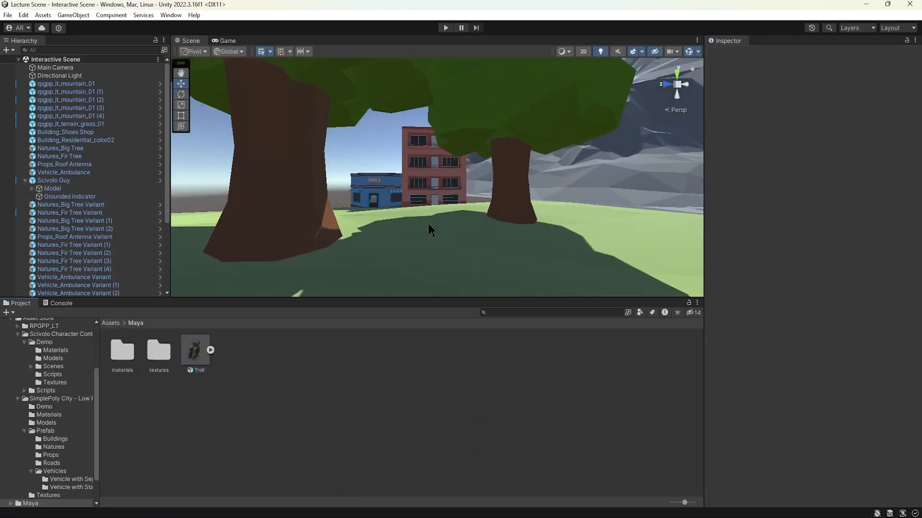
alt+drag(487, 193, 571, 239)
middle_drag(569, 234, 460, 235)
alt+drag(427, 228, 470, 238)
scroll(23, 344, up, 2)
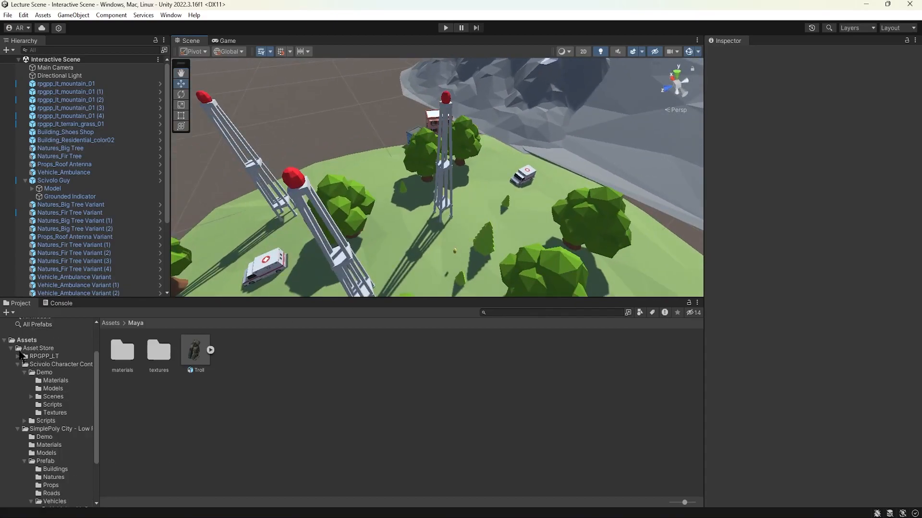
click(11, 349)
click(37, 394)
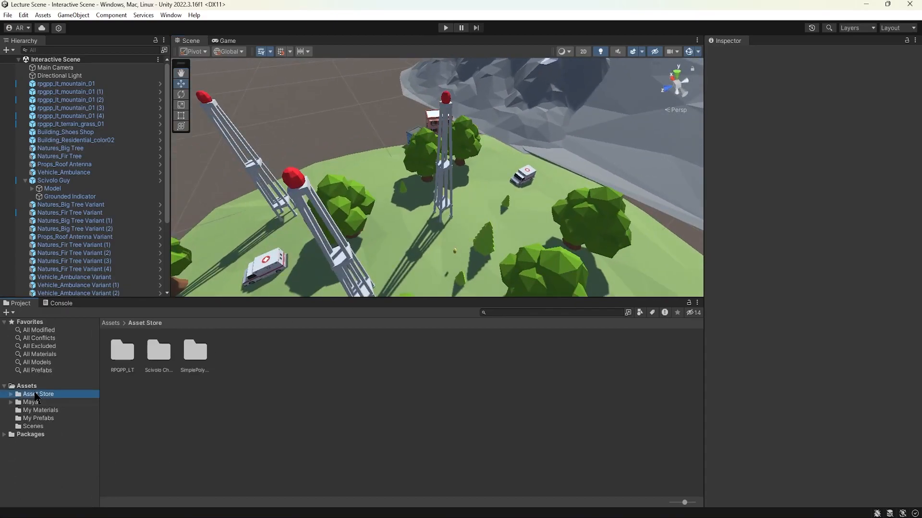
Step: Collapse Scivolo Guy in the hierarchy and look through the full list of scene objects
click(26, 181)
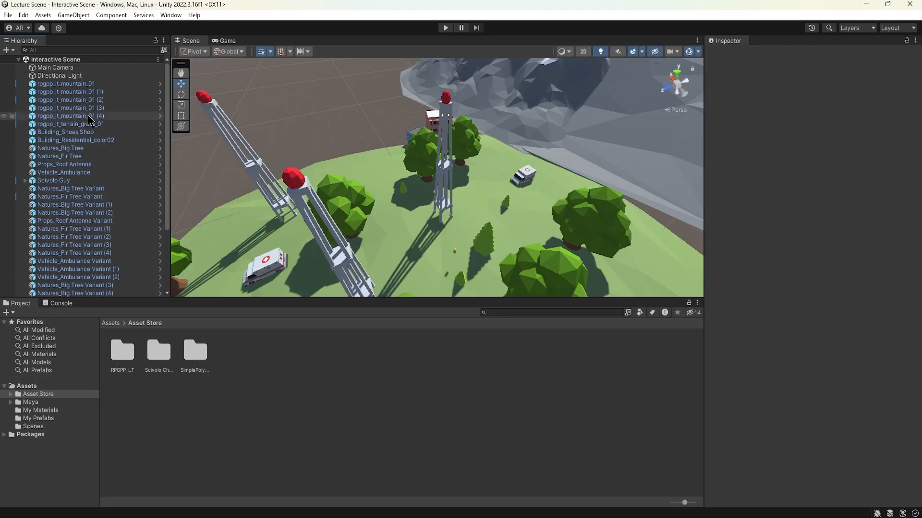
scroll(90, 144, down, 4)
scroll(89, 166, up, 4)
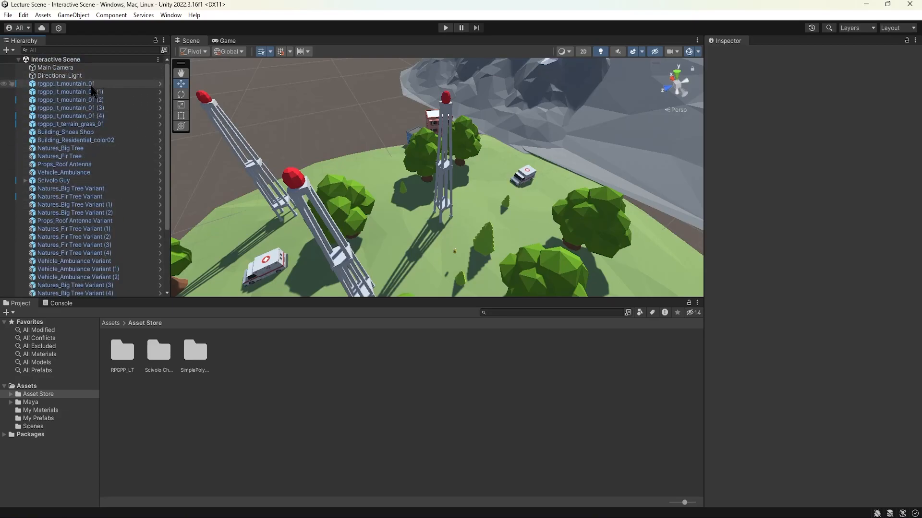
scroll(95, 153, down, 4)
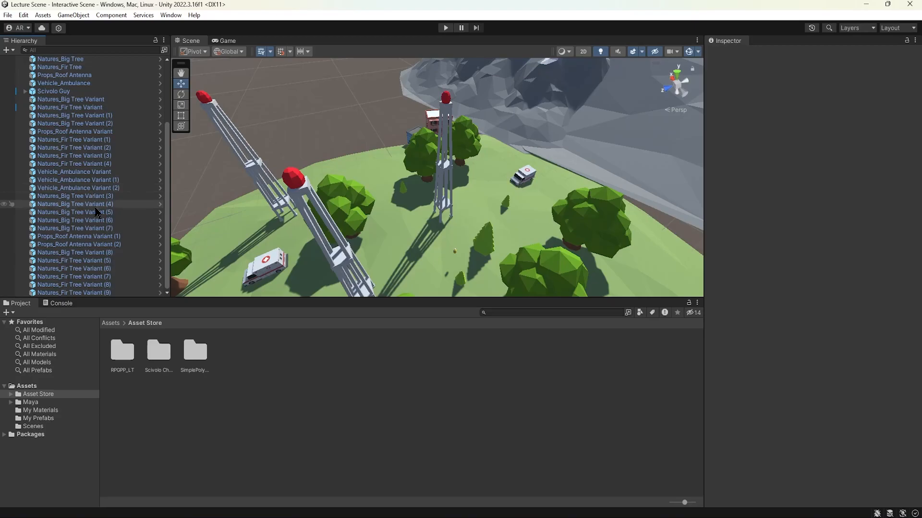
scroll(100, 247, up, 4)
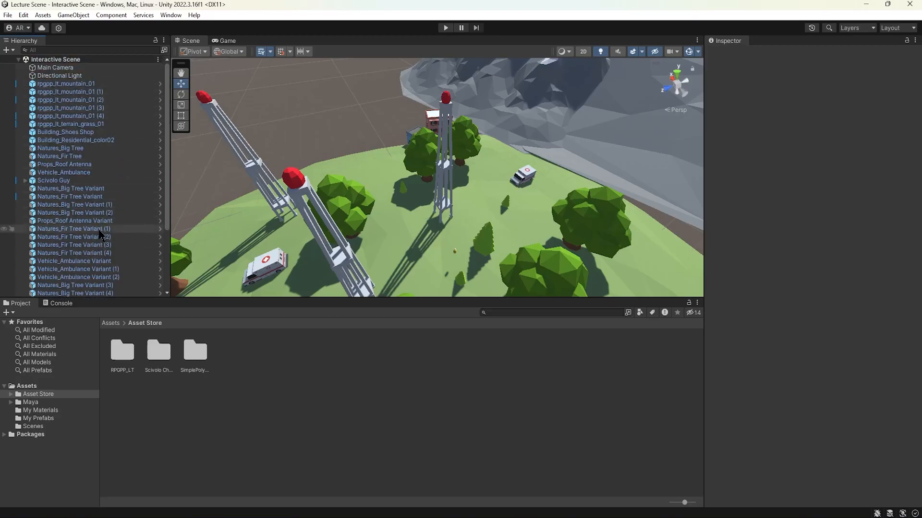
scroll(108, 151, down, 4)
scroll(108, 151, up, 4)
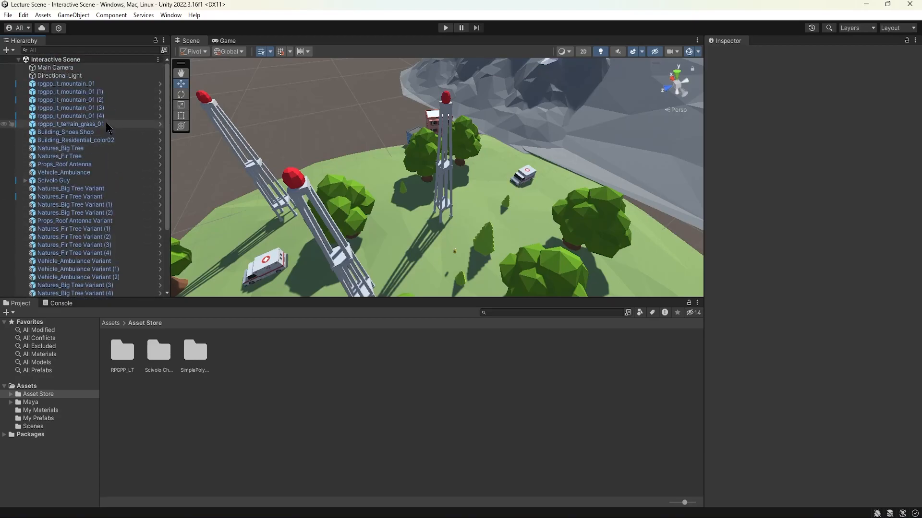
Step: Select and frame the five rpgpp_lt_mountain_01 objects in the scene, and add rpgpp_lt_terrain_grass_01 to the selection
alt+drag(388, 128, 451, 122)
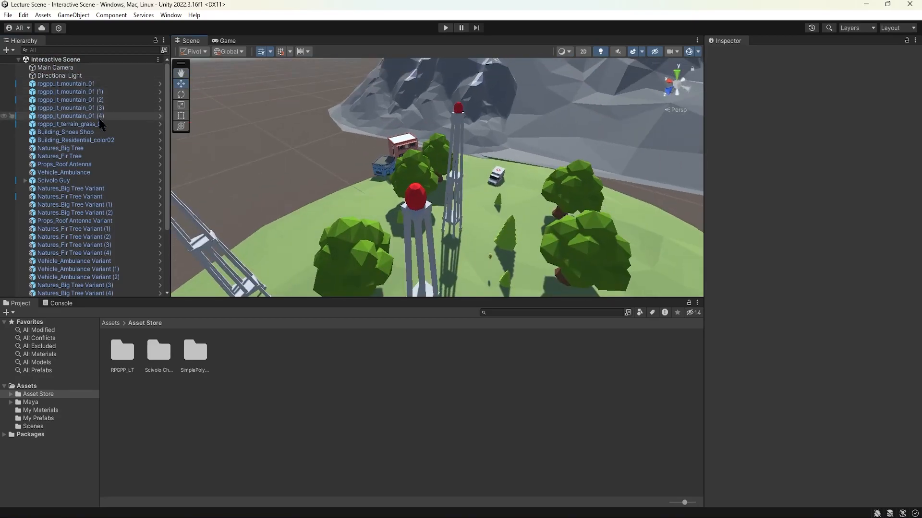
click(92, 83)
shift+click(101, 115)
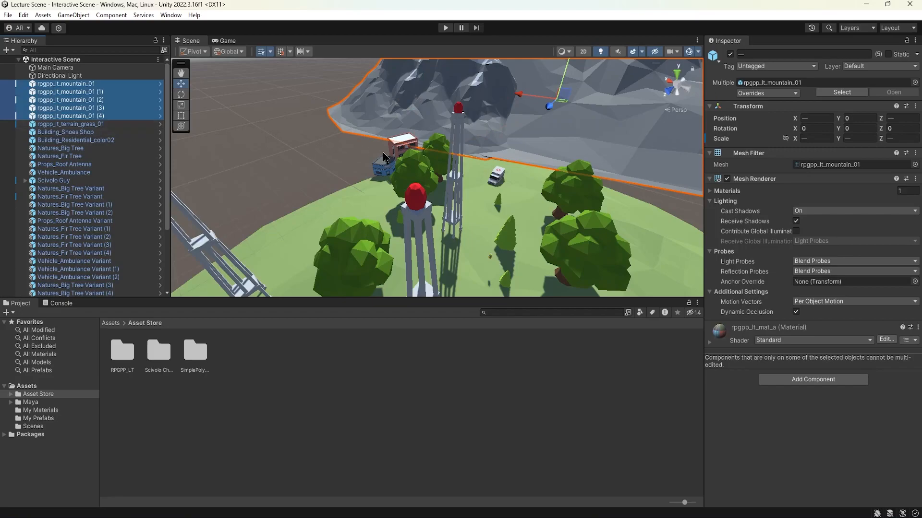
key(f)
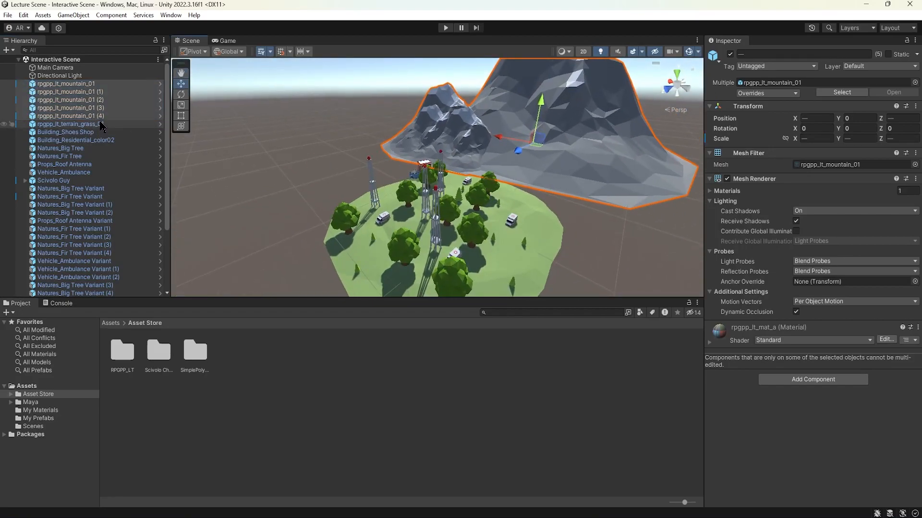
ctrl+click(100, 124)
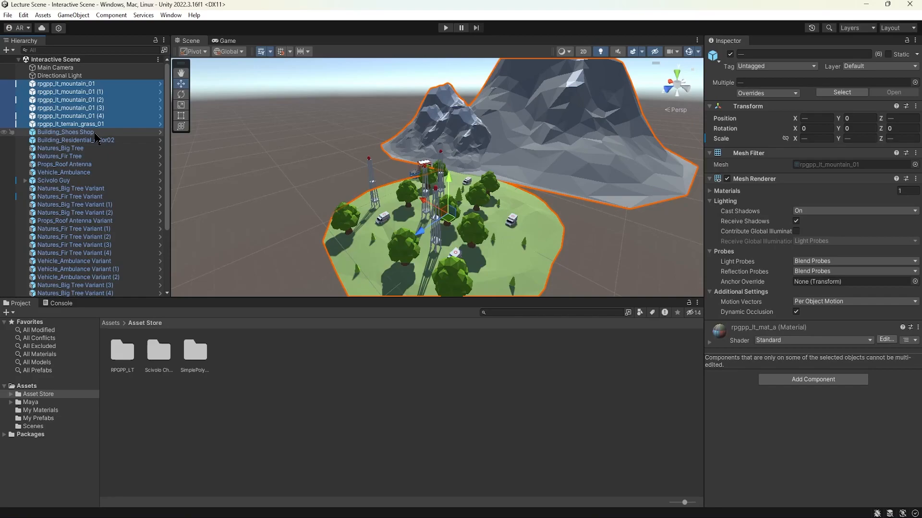
alt+drag(571, 198, 226, 163)
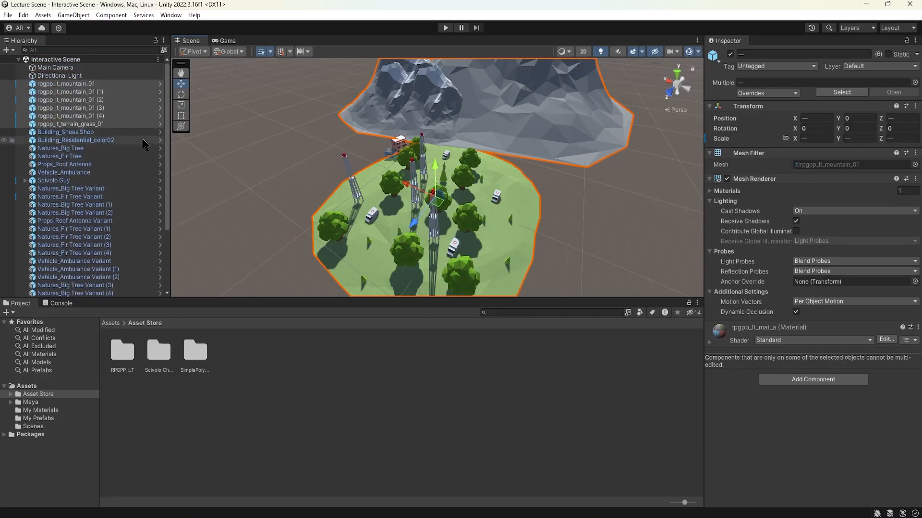
drag(195, 297, 196, 408)
click(88, 403)
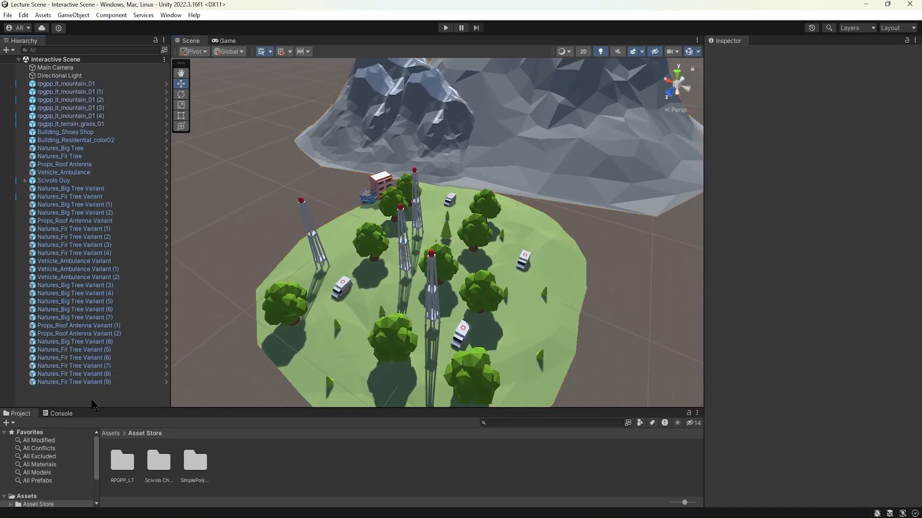
right_click(87, 398)
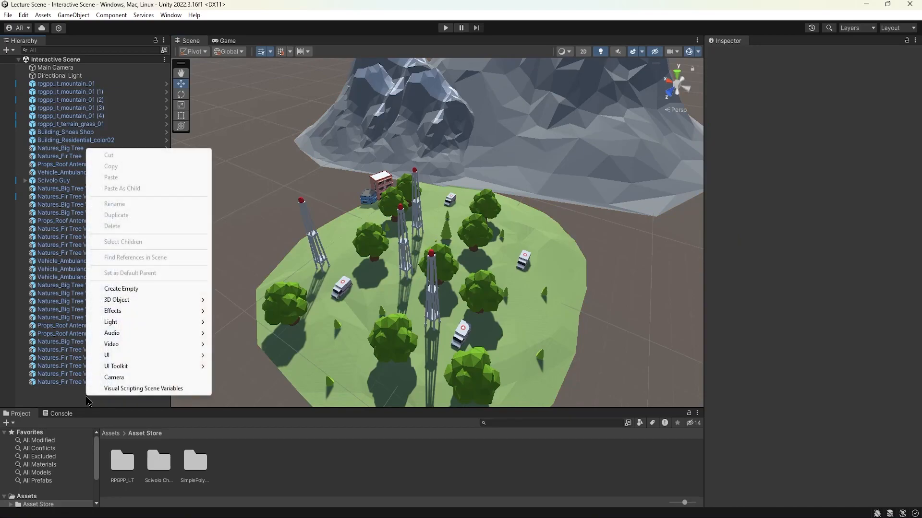
click(138, 292)
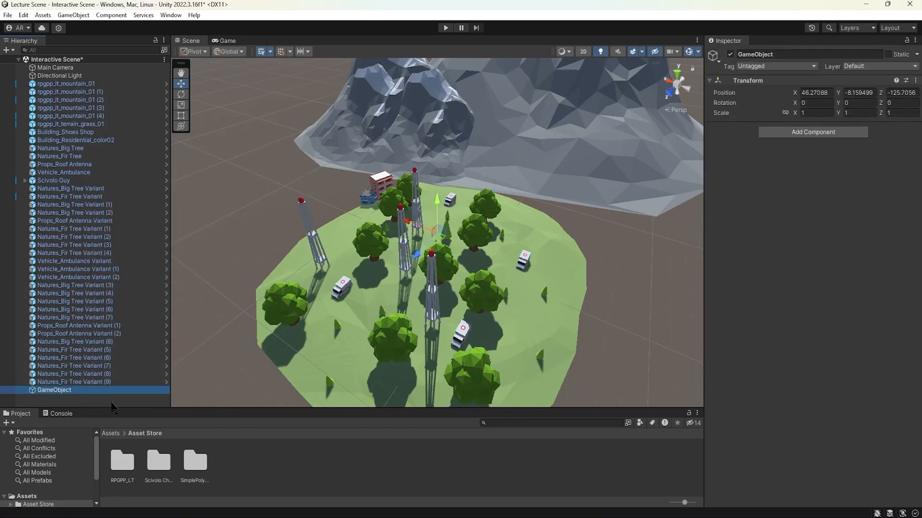
key(Delete)
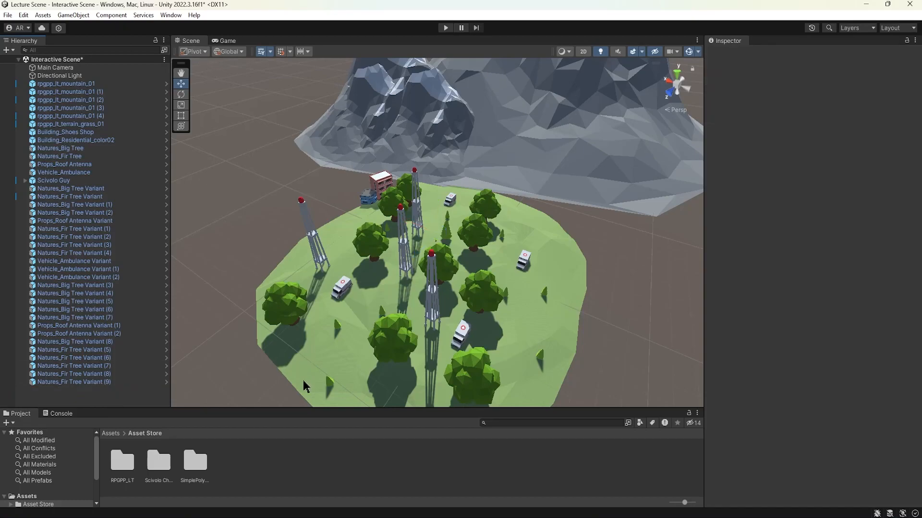
drag(301, 407, 255, 319)
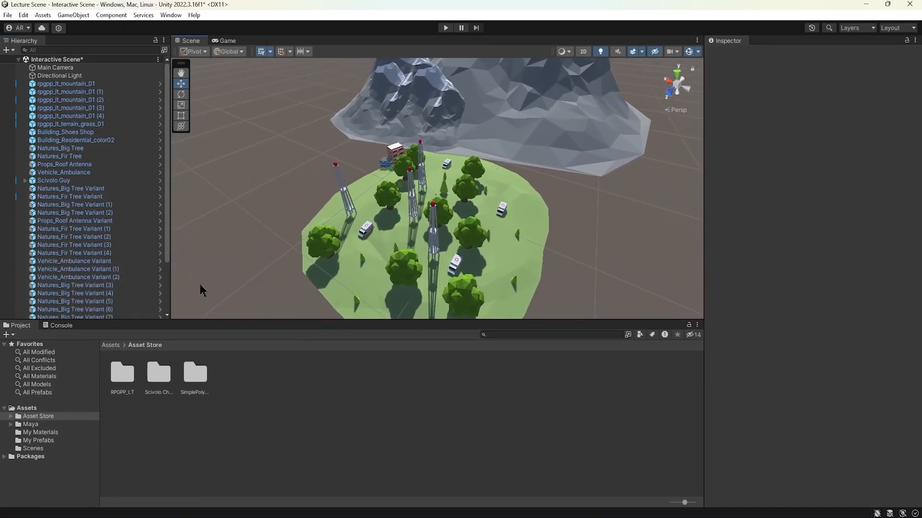
Step: Create an empty object in the scene and reset its transform to the origin
click(73, 15)
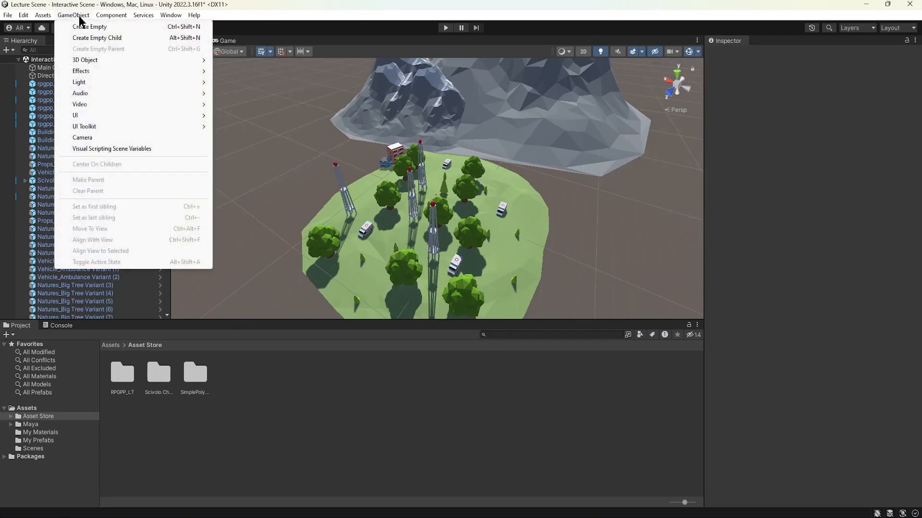
click(117, 28)
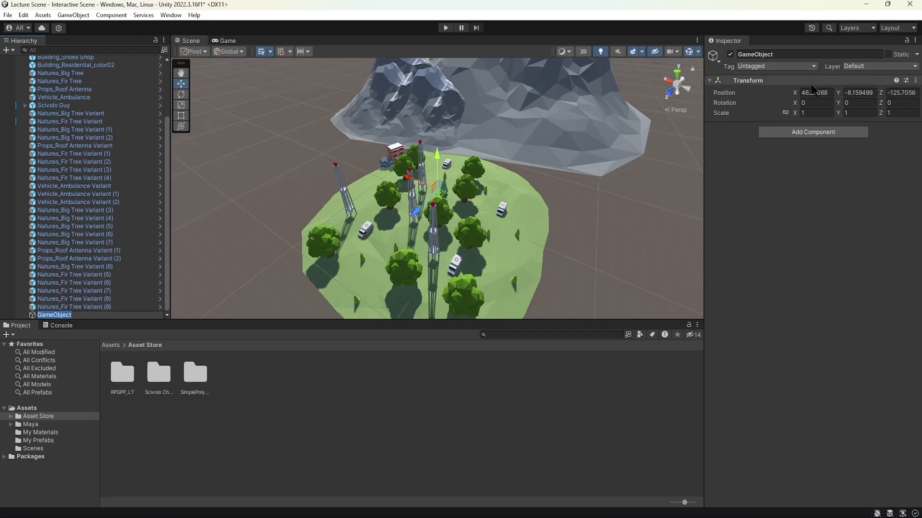
click(916, 81)
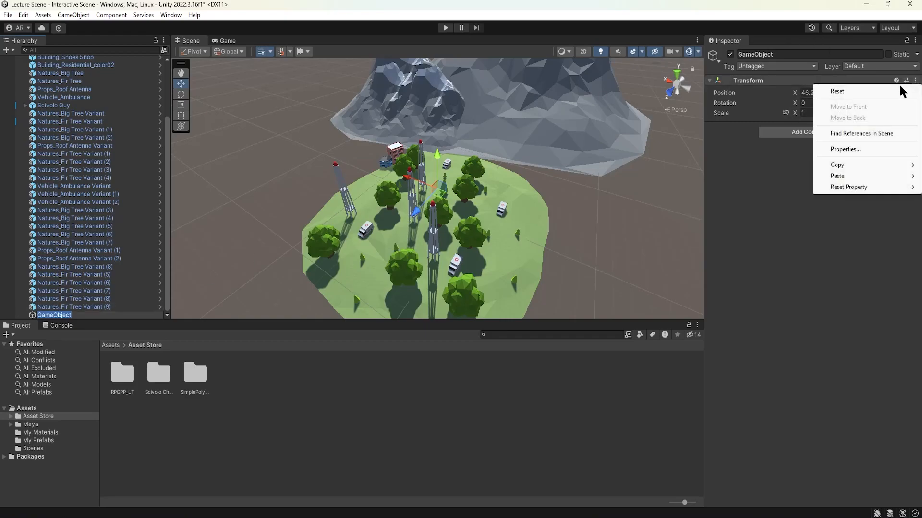
click(872, 93)
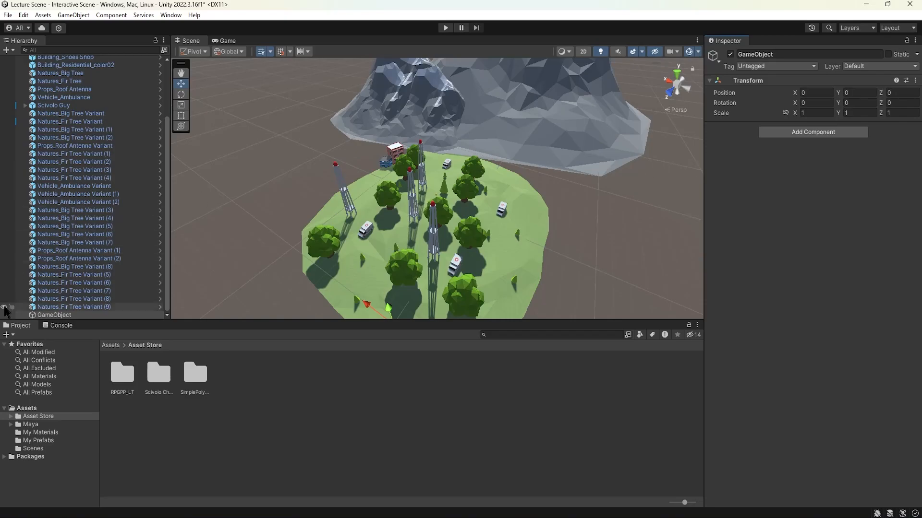
Step: Frame the empty GameObject in the scene and examine its position at the origin from near ground level
click(70, 307)
click(72, 316)
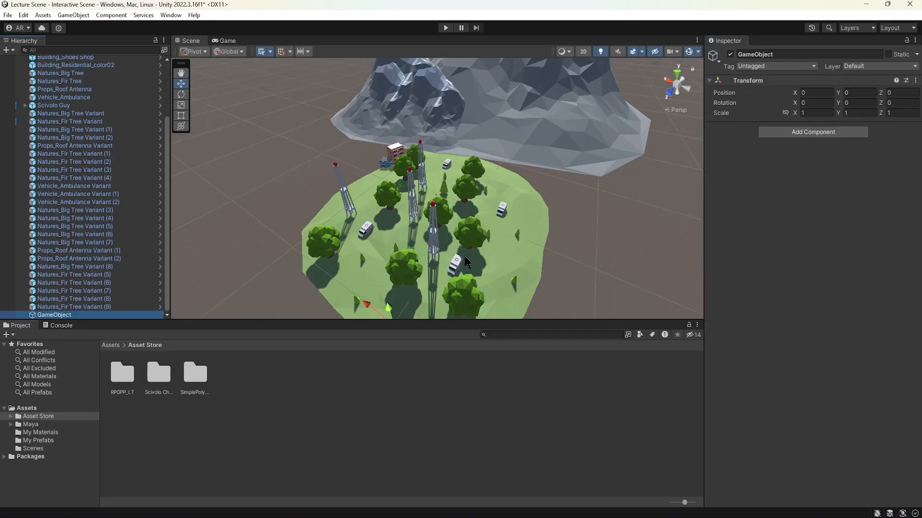
key(f)
alt+drag(461, 231, 572, 181)
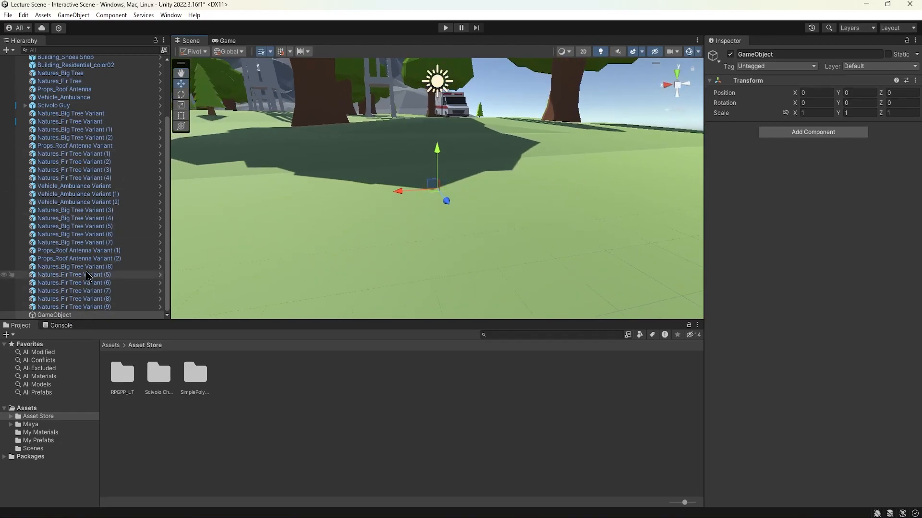
scroll(86, 293, up, 3)
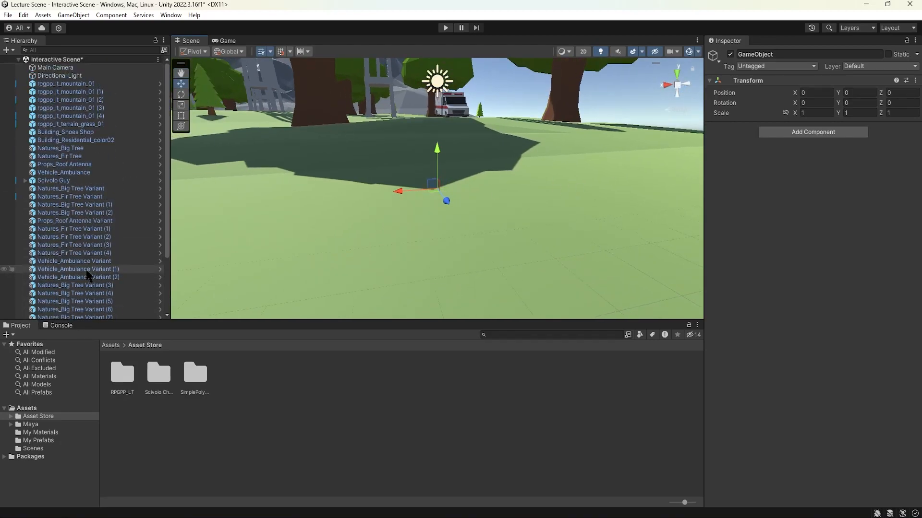
Step: Parent the five rpgpp_lt_mountain_01 objects and rpgpp_lt_terrain_grass_01 under the empty GameObject
click(88, 84)
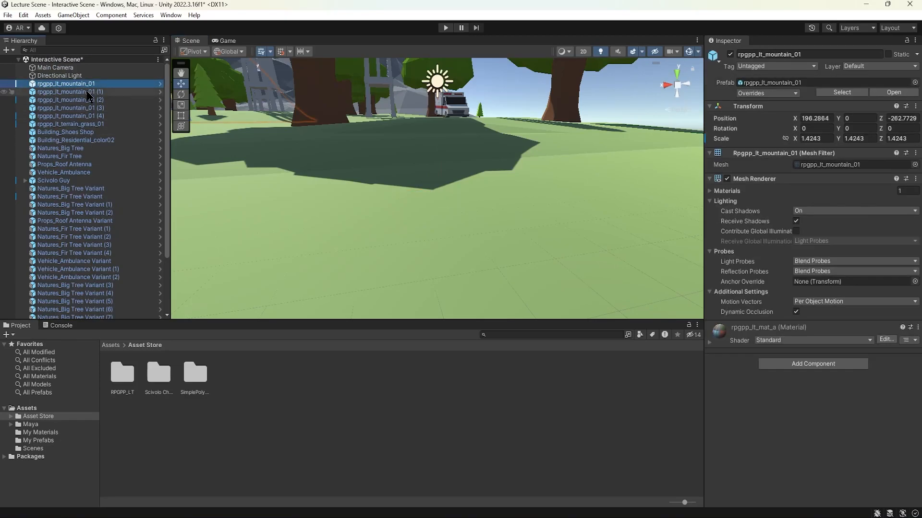
shift+click(91, 124)
scroll(316, 148, down, 8)
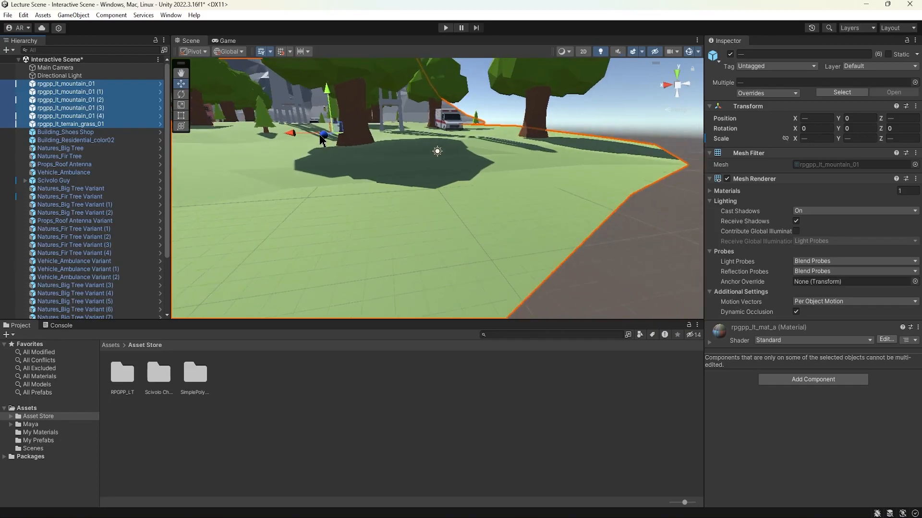
alt+drag(401, 195, 364, 203)
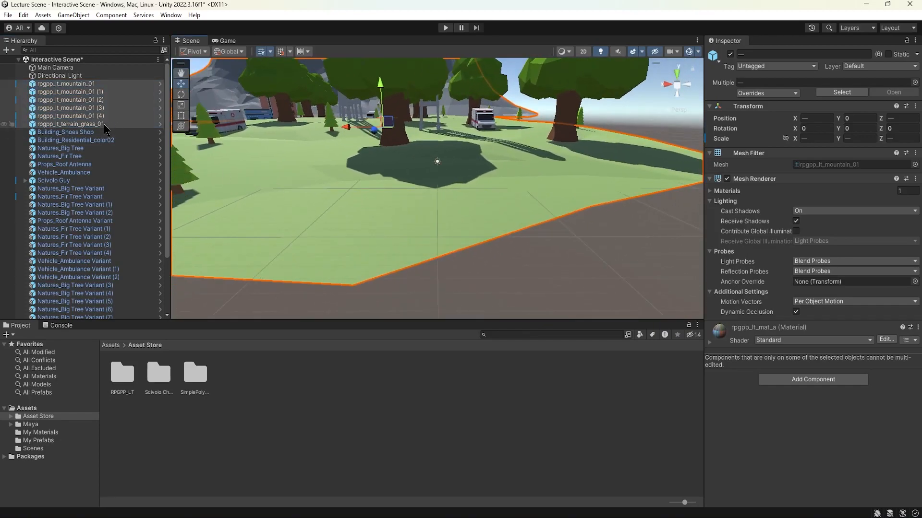
scroll(100, 157, down, 3)
scroll(99, 157, up, 3)
drag(68, 88, 77, 315)
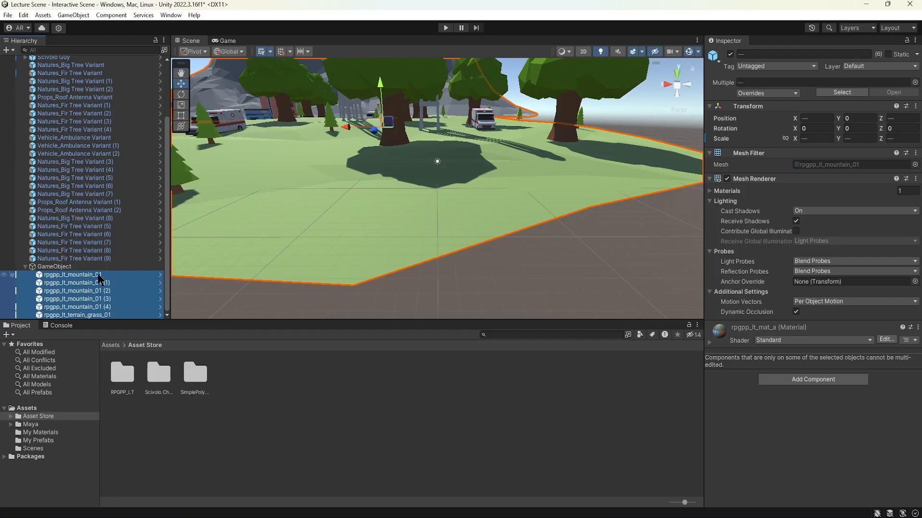
Step: Rename the empty parent of the mountains and grass terrain as Terrain
click(57, 269)
click(782, 56)
click(769, 57)
drag(786, 54, 727, 58)
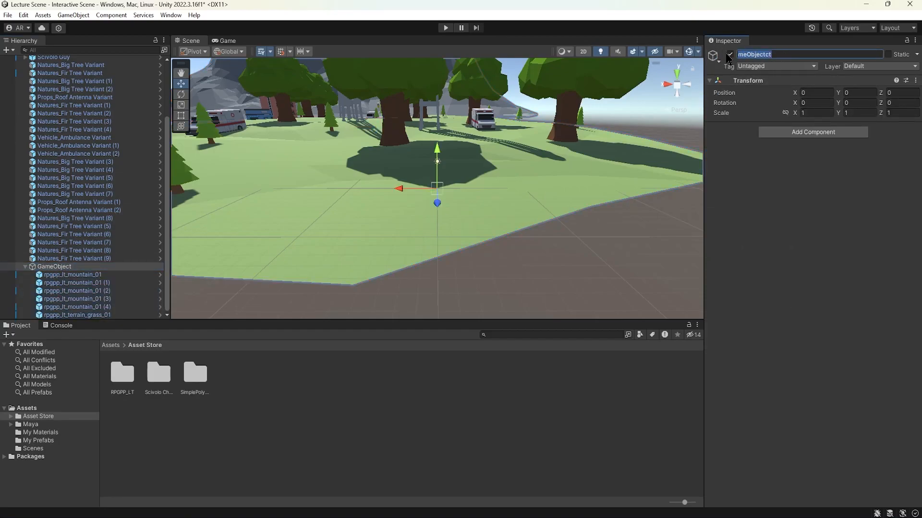
text(Terrain)
click(56, 268)
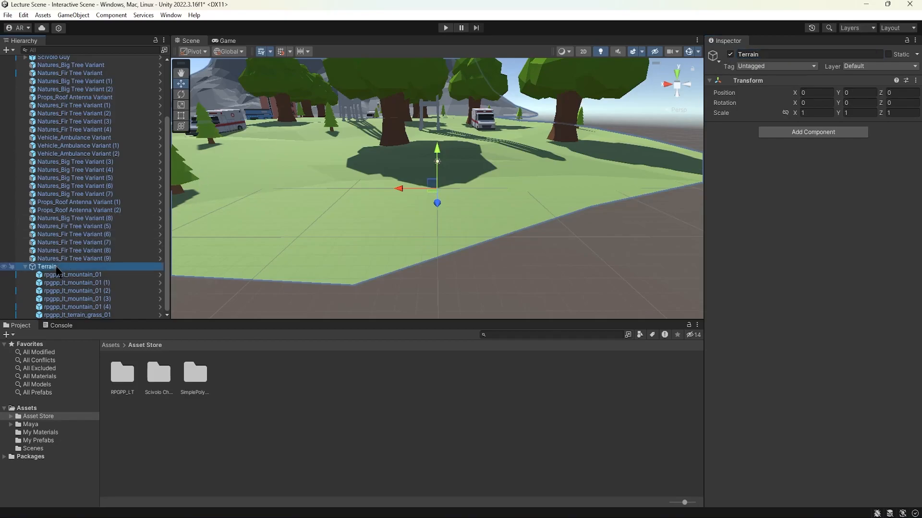
Step: Collapse the Terrain group in the hierarchy and select it with the whole island and mountains in view
click(26, 267)
click(47, 300)
click(52, 315)
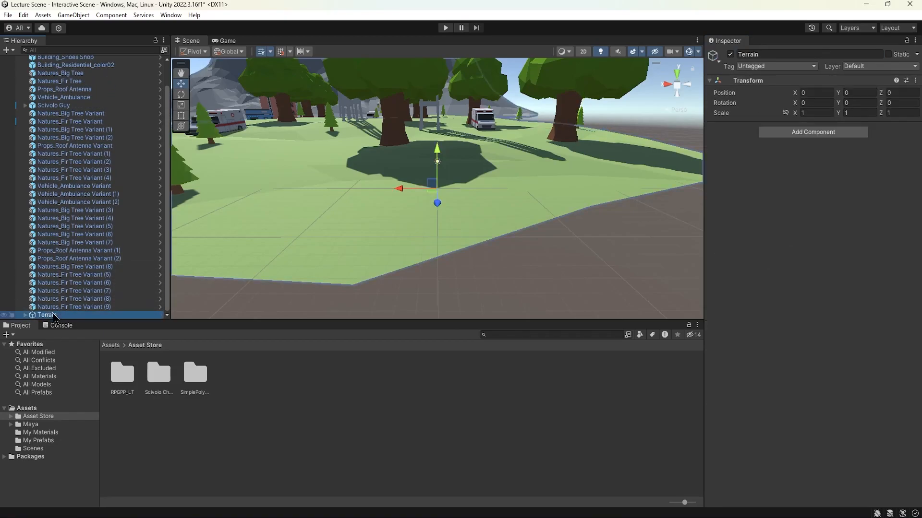
scroll(398, 134, down, 3)
scroll(397, 132, down, 8)
alt+drag(397, 109, 396, 171)
scroll(396, 170, down, 5)
middle_drag(481, 145, 471, 187)
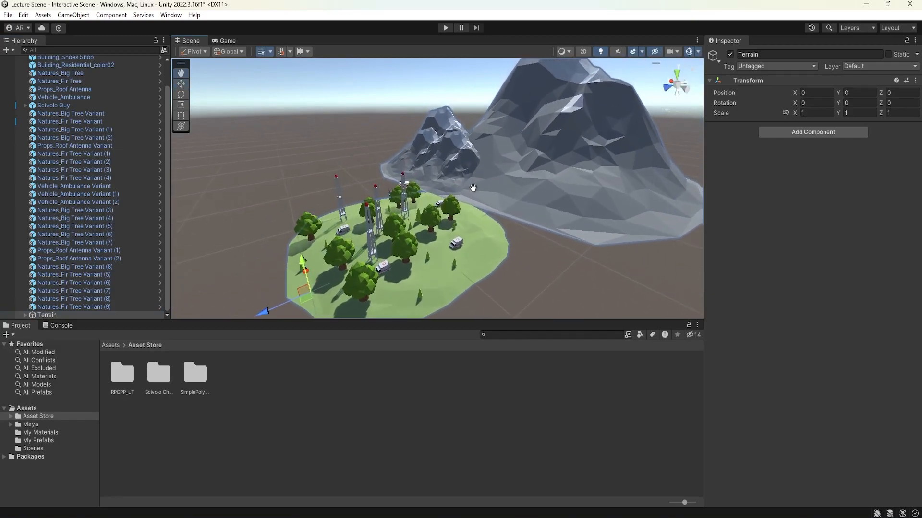
alt+drag(472, 183, 465, 196)
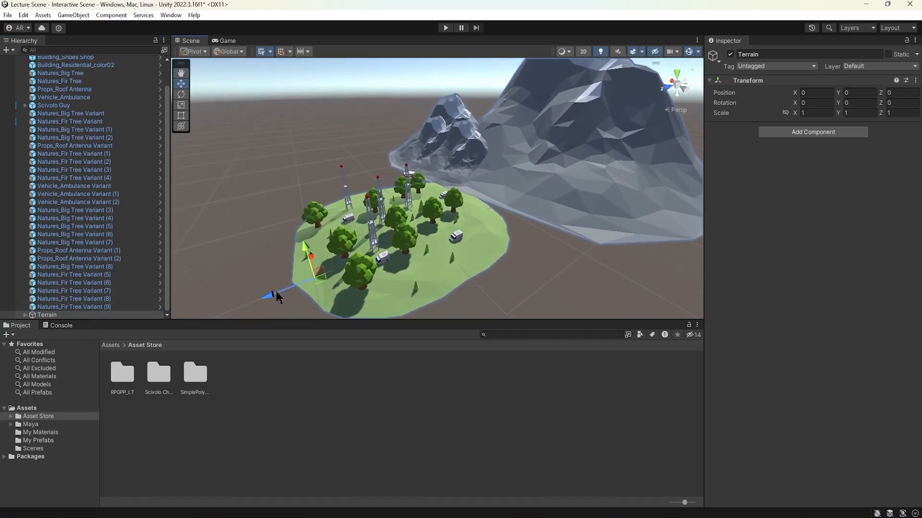
Step: Try transforming the whole Terrain group by moving, rotating and scaling it, and undo the changes
alt+drag(286, 295, 285, 239)
key(e)
mouse_move(447, 192)
alt+mouse_down()
mouse_move(466, 201)
mouse_move(474, 195)
mouse_move(460, 178)
mouse_move(456, 197)
mouse_move(491, 166)
mouse_move(423, 190)
mouse_move(502, 177)
mouse_move(446, 189)
alt+mouse_up()
scroll(438, 201, down, 2)
key(r)
drag(346, 269, 506, 222)
drag(674, 150, 684, 146)
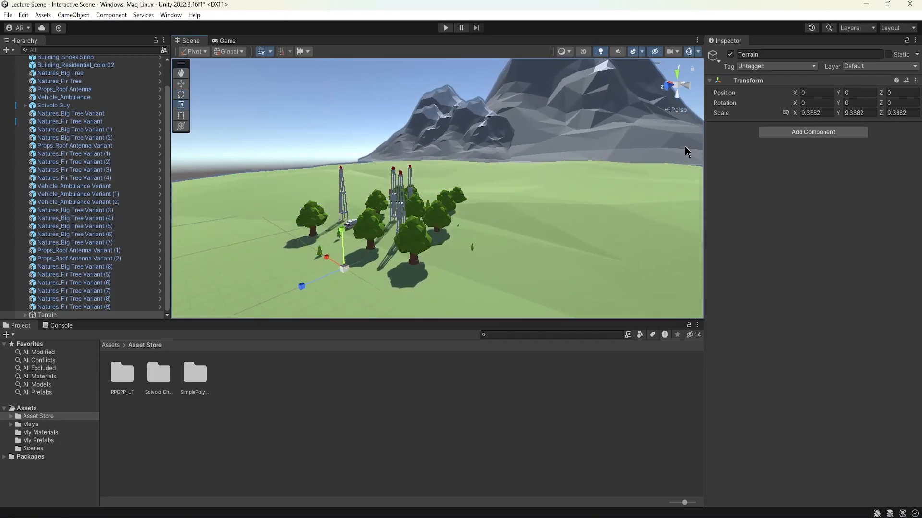
key(ctrl+z)
drag(314, 277, 279, 291)
key(ctrl+z)
alt+drag(499, 221, 475, 229)
Step: Move the five mountains and rpgpp_lt_terrain_grass_01 out of the Terrain parent to the scene's root level
click(811, 92)
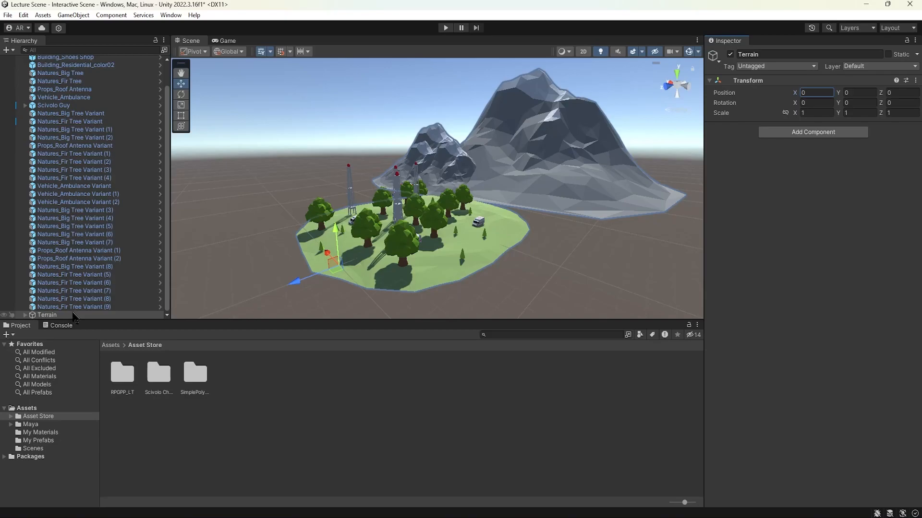
alt+drag(350, 271, 368, 248)
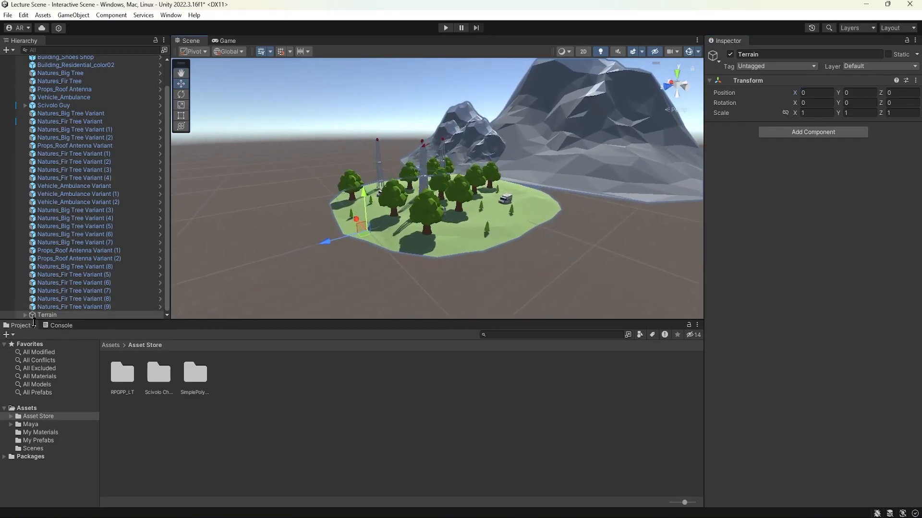
click(25, 315)
click(72, 274)
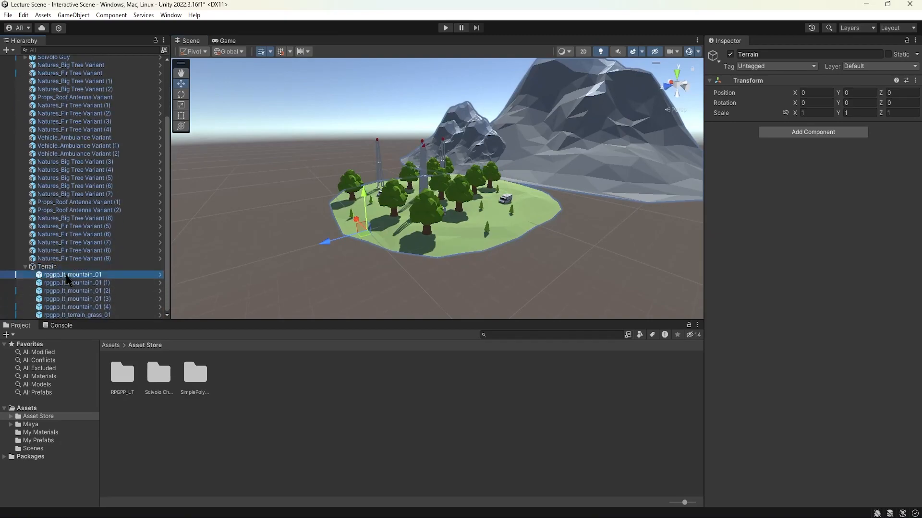
shift+click(77, 315)
drag(93, 264, 94, 264)
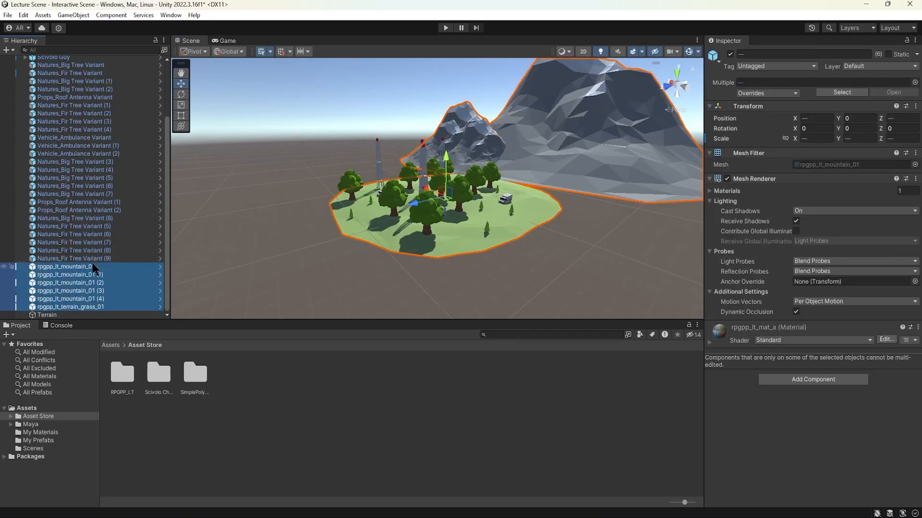
Step: Move the empty Terrain object near the middle of the island, to about X 36.4 and Z -102.1
click(58, 315)
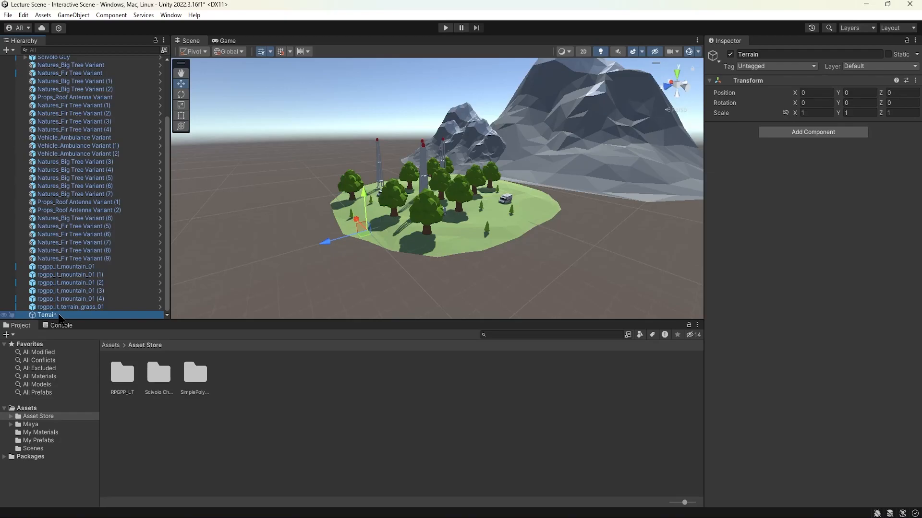
drag(328, 246, 541, 321)
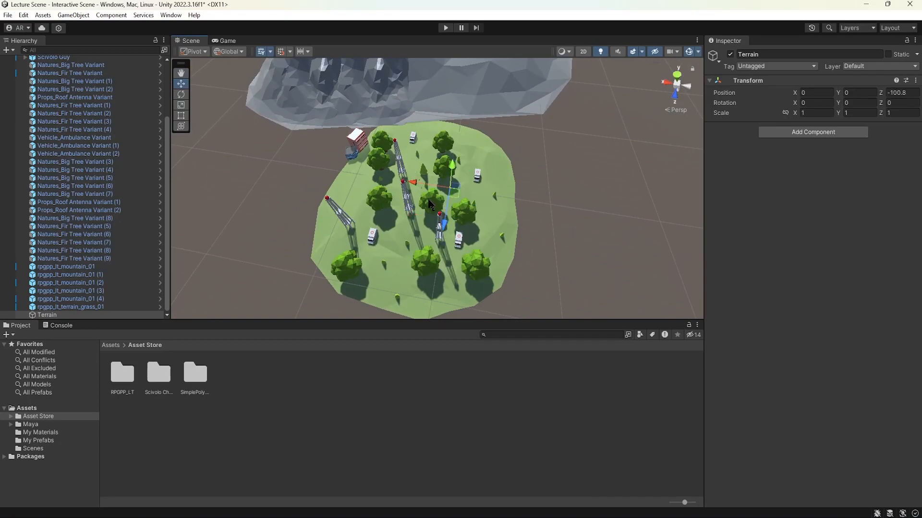
mouse_move(388, 184)
alt+mouse_down()
mouse_move(257, 118)
mouse_move(401, 183)
alt+mouse_up()
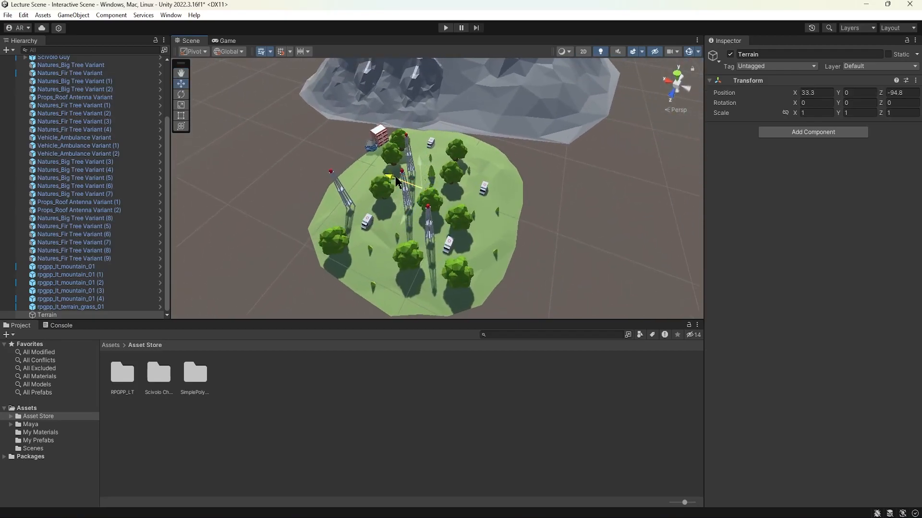
Step: Parent the five mountains and rpgpp_lt_terrain_grass_01 under the repositioned Terrain object again, and select Terrain
click(92, 267)
shift+click(98, 307)
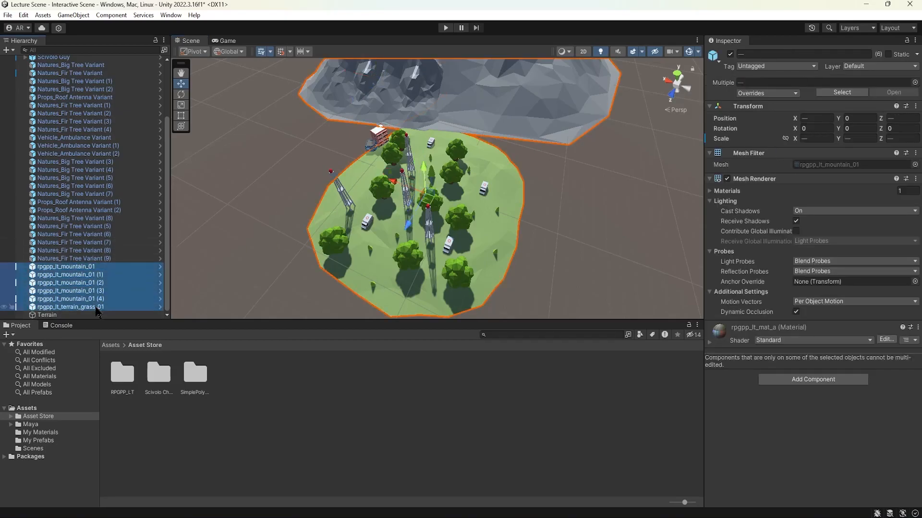
drag(76, 308, 68, 316)
click(51, 267)
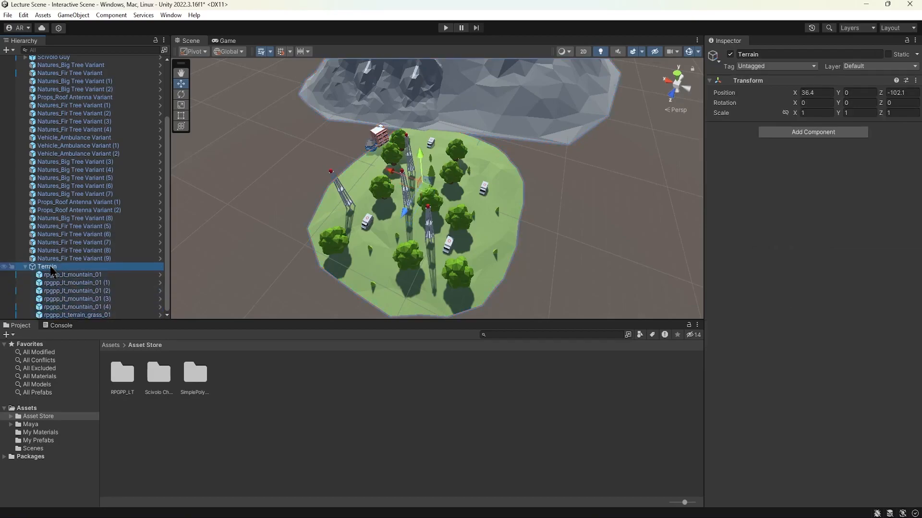
Step: Try rotating and scaling the Terrain group about its centred pivot, undoing each change
key(e)
drag(431, 217, 500, 189)
key(ctrl+z)
key(r)
drag(421, 181, 359, 109)
key(ctrl+z)
alt+drag(427, 175, 502, 147)
Step: Collapse the Terrain group, and select Building_Shoes Shop and Building_Residential_color02 with the buildings framed in the scene
click(46, 267)
scroll(68, 269, up, 5)
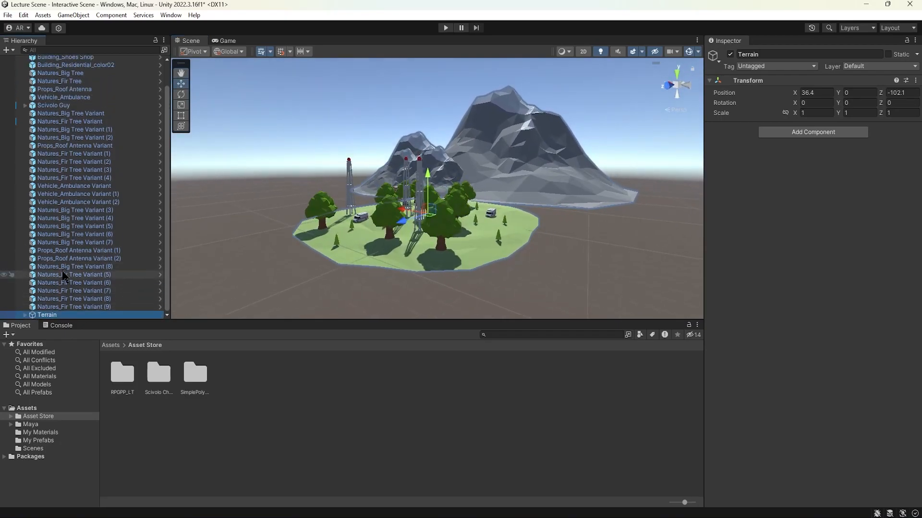
alt+drag(361, 173, 390, 198)
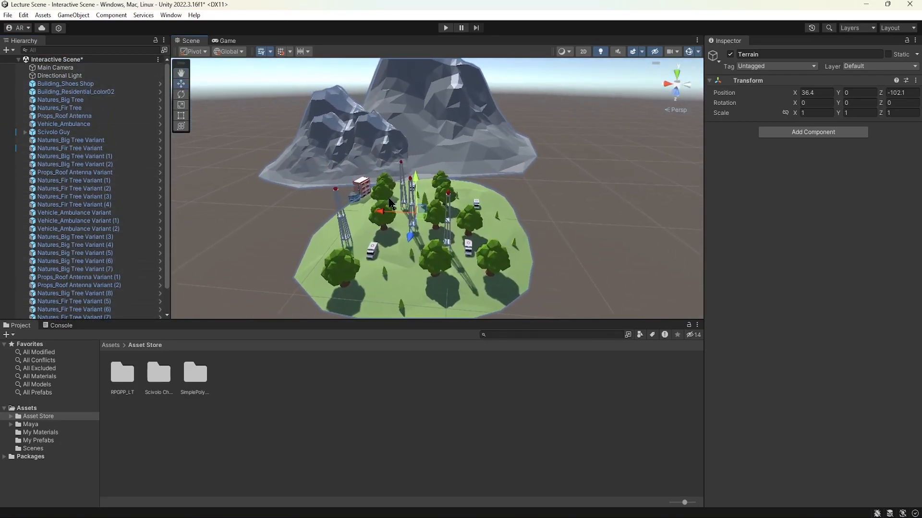
click(72, 84)
key(f)
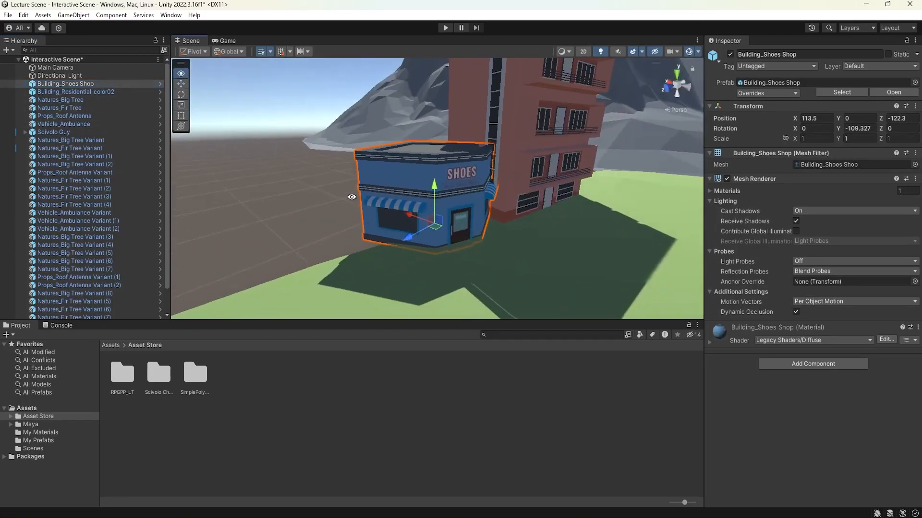
ctrl+click(87, 91)
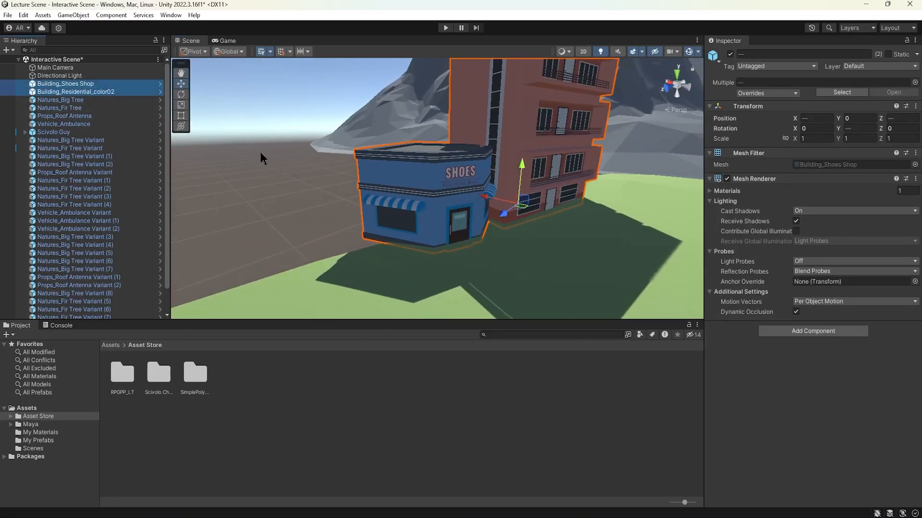
Step: Create an empty object near the two buildings and name it Buildings
click(77, 15)
click(89, 27)
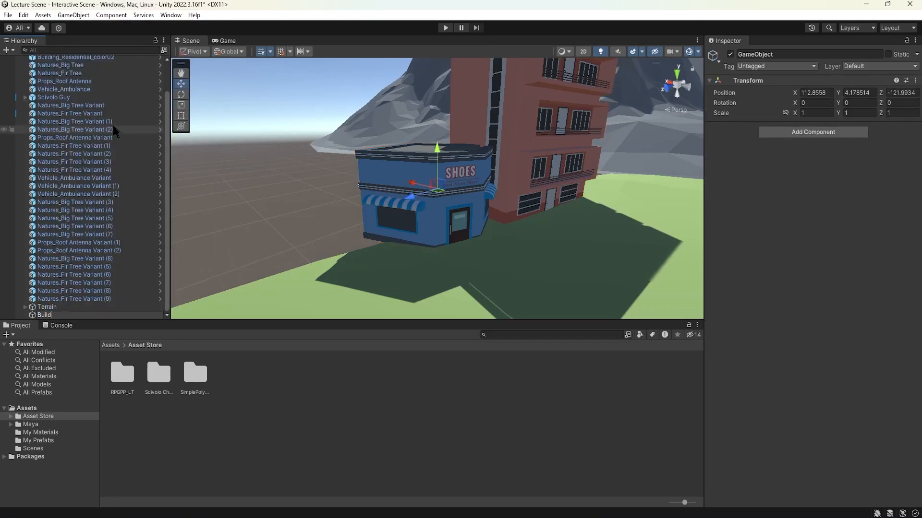
text(Building_Shoes)
key(Return)
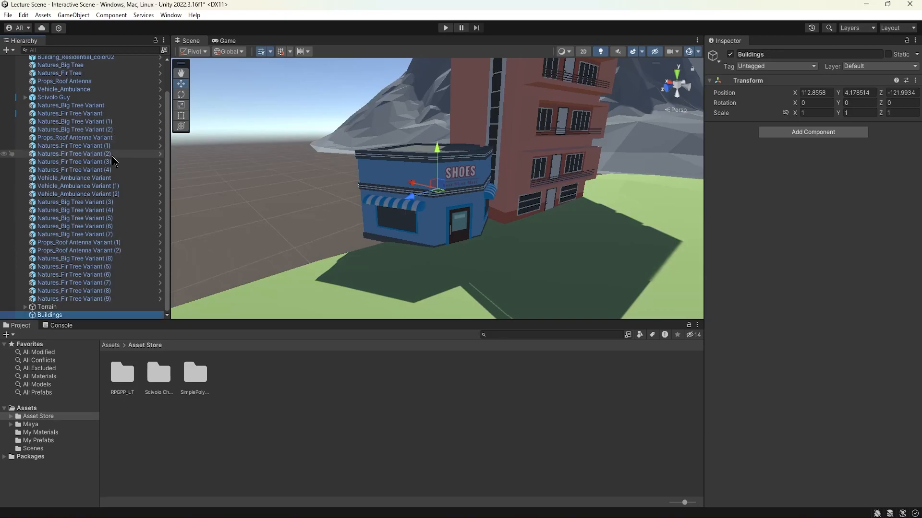
Step: Parent Building_Shoes Shop and Building_Residential_color02 under Buildings and collapse the group
scroll(113, 156, up, 2)
click(68, 83)
ctrl+click(72, 92)
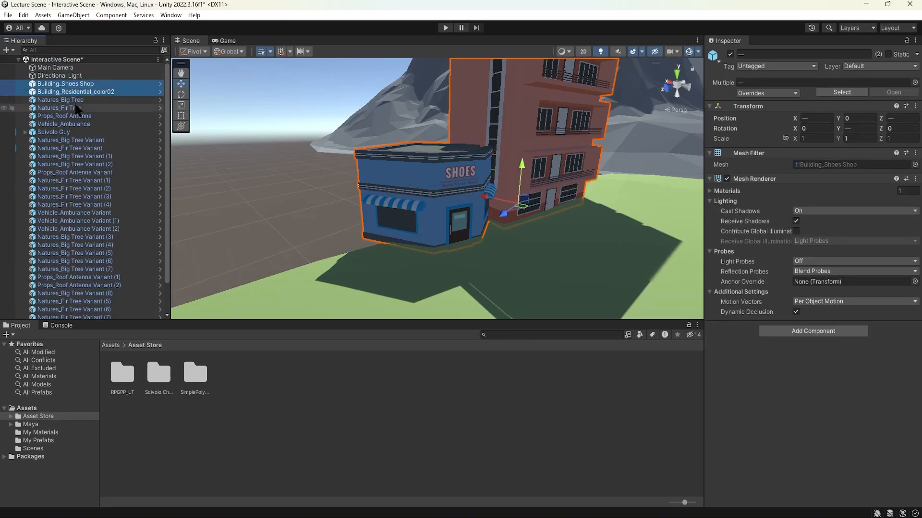
scroll(74, 125, down, 2)
drag(115, 156, 61, 317)
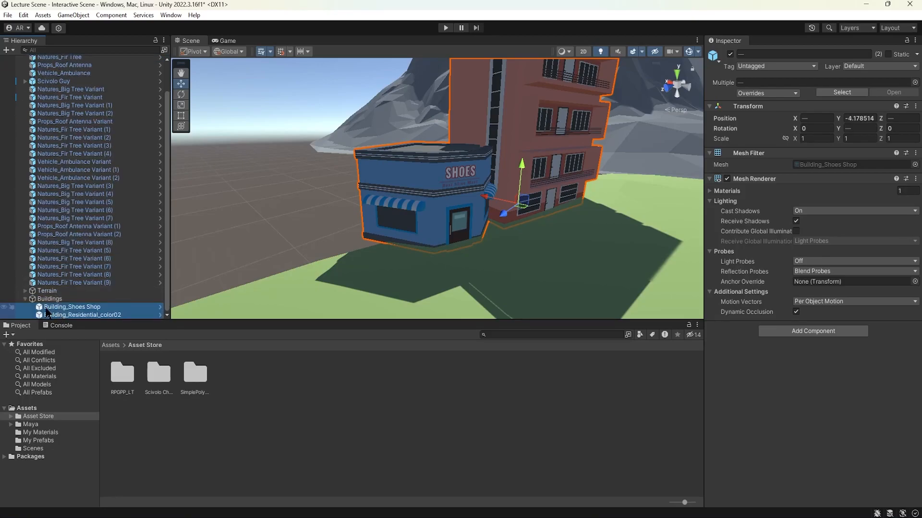
click(25, 301)
Step: Try resetting the Buildings group's transform, undo the reset, and check the group's child objects
scroll(342, 201, down, 6)
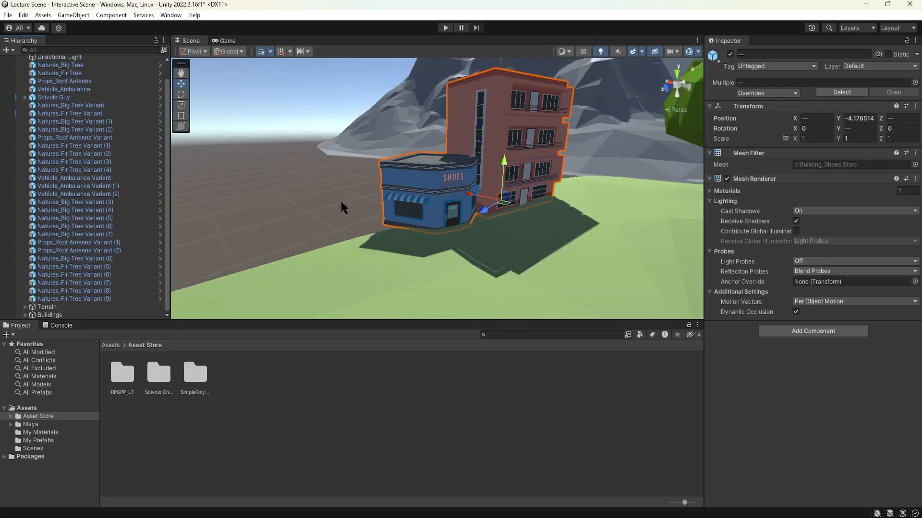
alt+drag(416, 194, 526, 198)
double_click(60, 315)
click(77, 316)
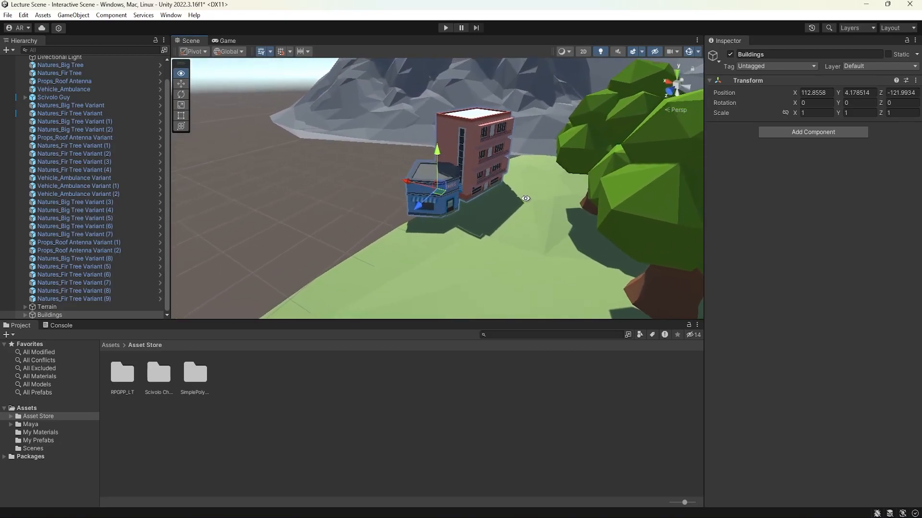
click(915, 81)
click(887, 91)
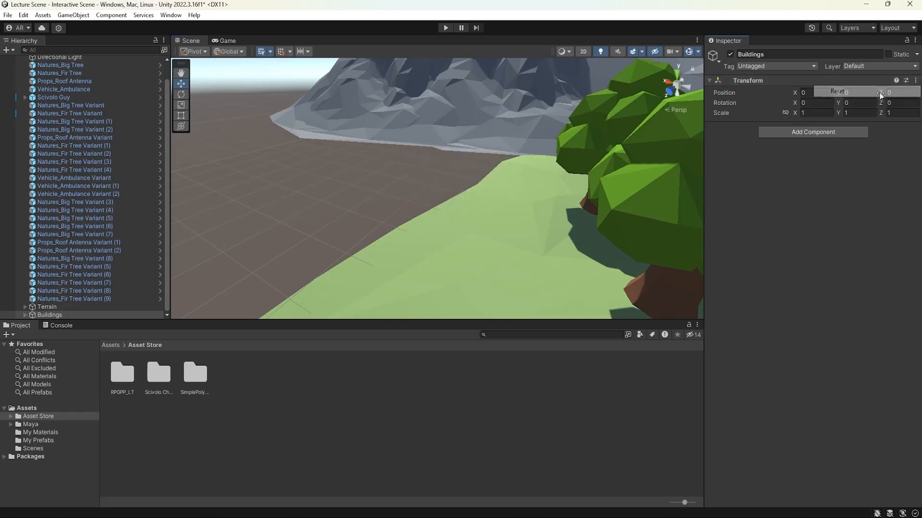
scroll(457, 161, down, 3)
scroll(457, 162, down, 4)
key(ctrl+z)
scroll(457, 162, up, 3)
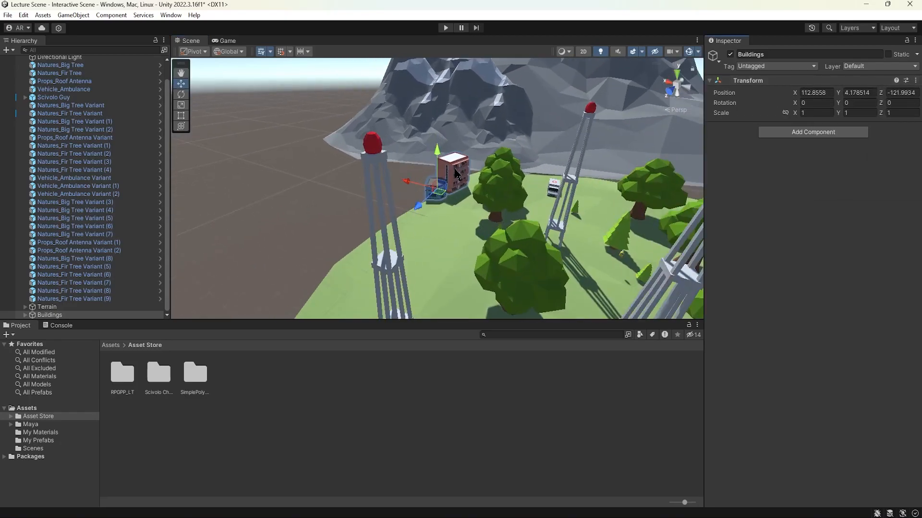
click(25, 315)
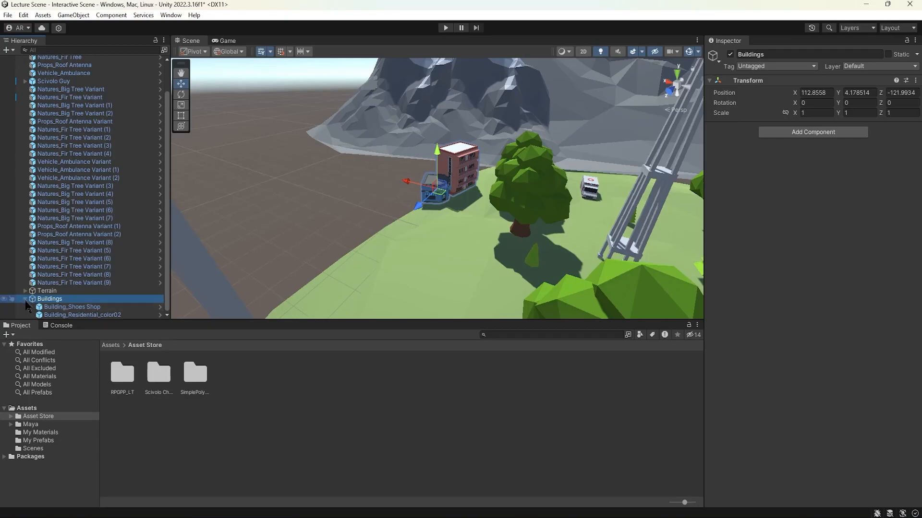
click(25, 301)
Step: Create a new empty object at the centre of a view that frames the trees, antennas and ambulances
scroll(79, 221, up, 2)
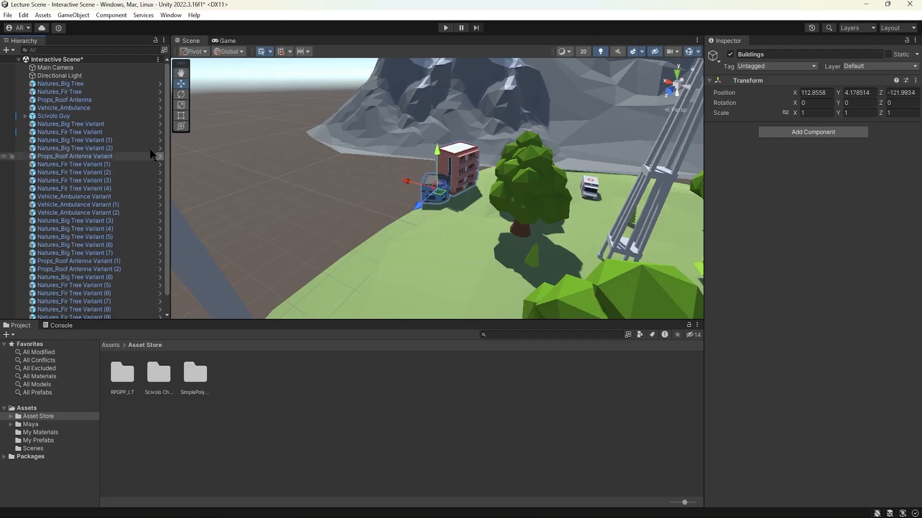
scroll(365, 278, down, 5)
middle_drag(417, 250, 328, 202)
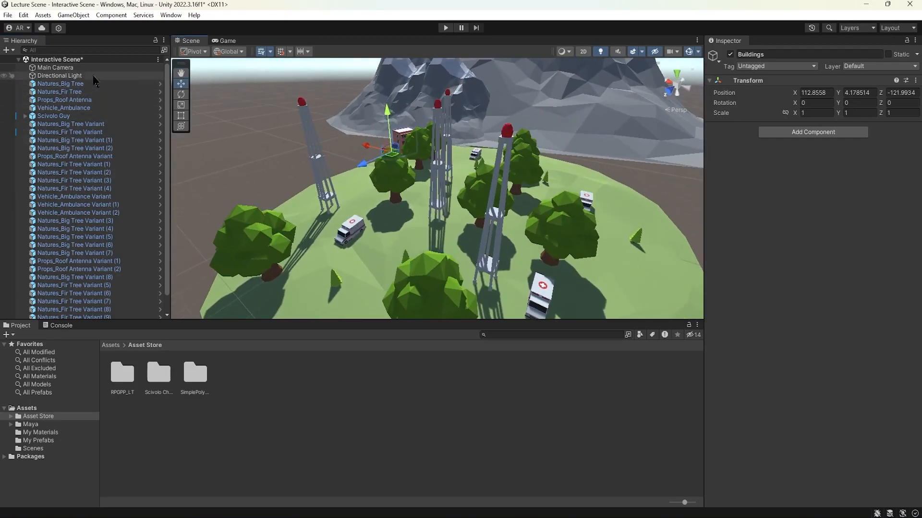
click(73, 15)
click(91, 27)
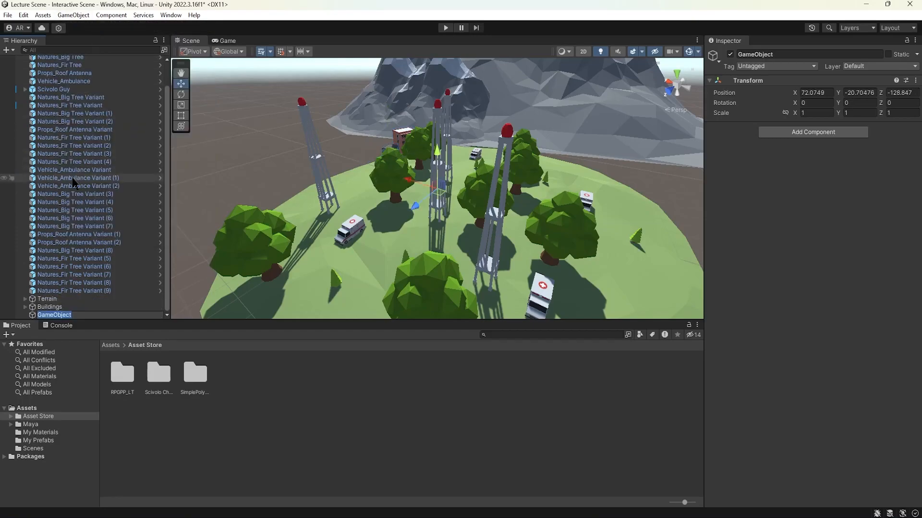
Step: Select Natures_Big Tree and all its variants, and parent them under the new empty GameObject
click(72, 129)
scroll(77, 120, up, 1)
click(81, 84)
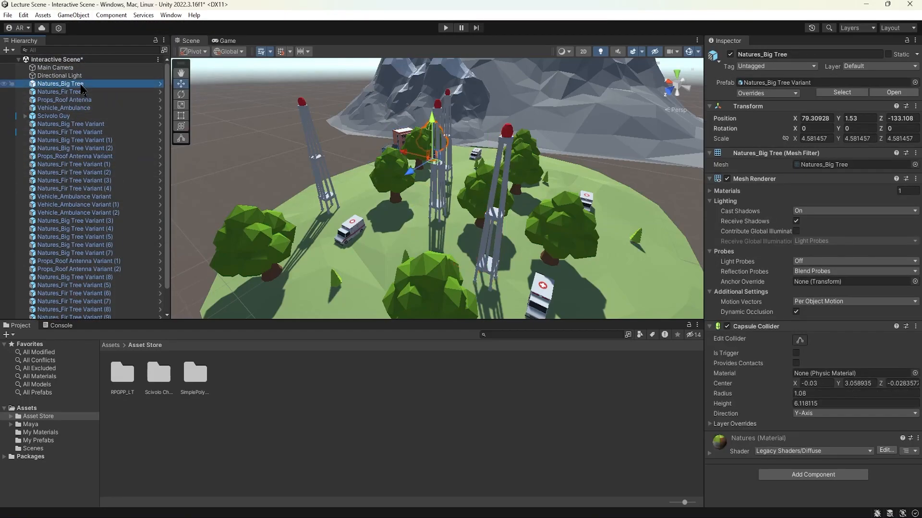
ctrl+click(81, 92)
alt+drag(472, 192, 364, 236)
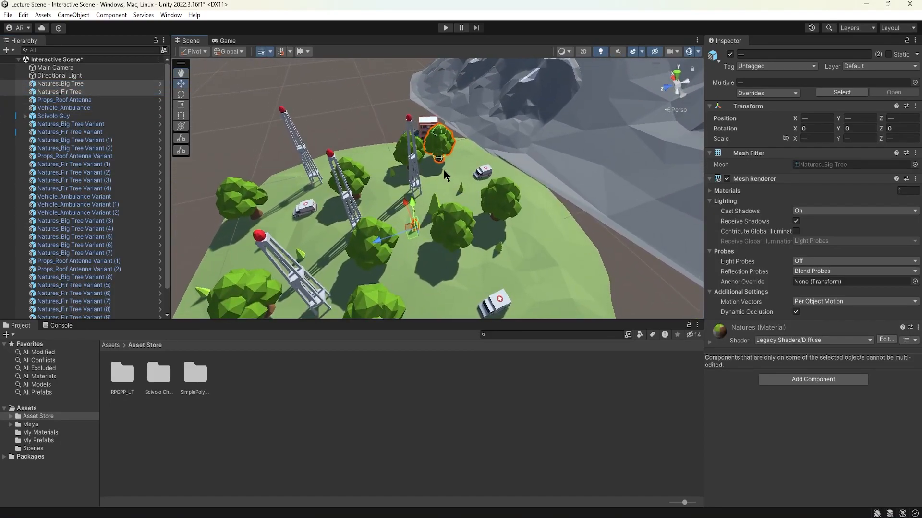
alt+drag(449, 173, 422, 153)
click(422, 151)
shift+click(440, 148)
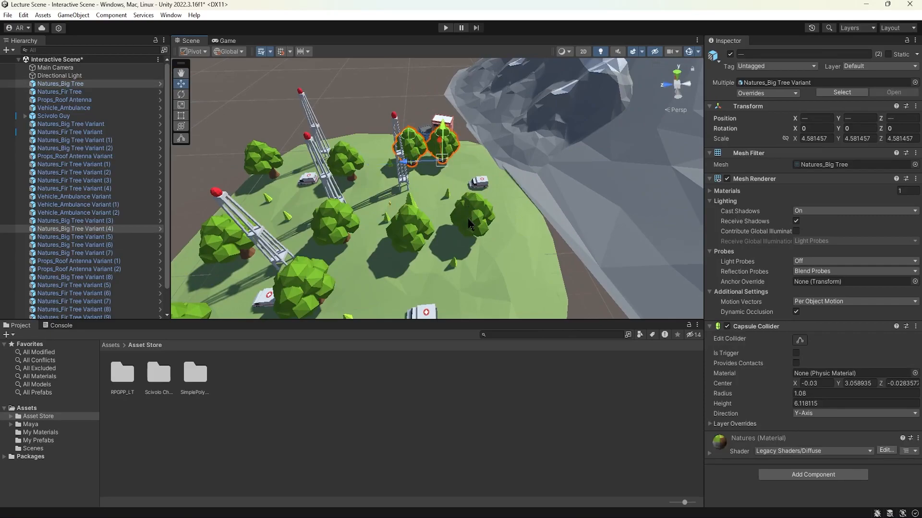
shift+click(471, 215)
shift+click(409, 223)
shift+click(335, 218)
shift+click(347, 151)
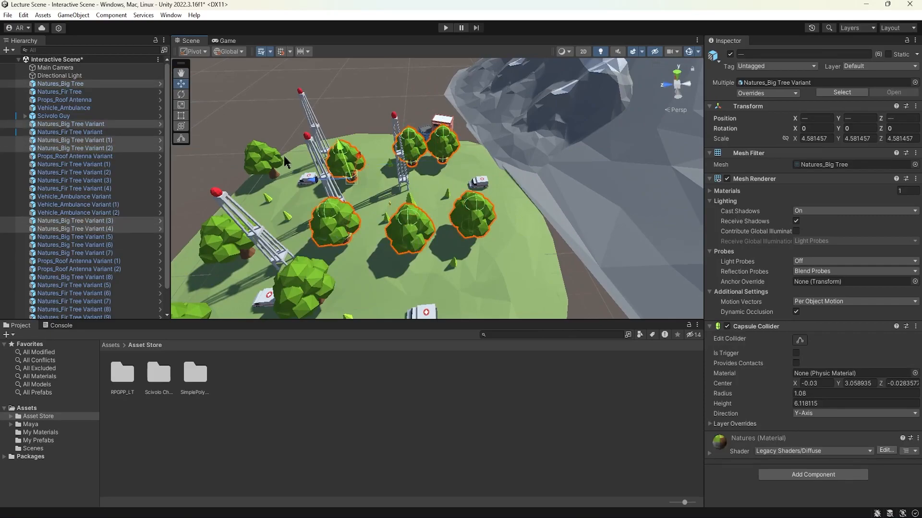
shift+click(272, 157)
shift+click(229, 250)
shift+click(294, 281)
middle_drag(296, 278, 347, 203)
shift+click(281, 182)
scroll(86, 207, down, 2)
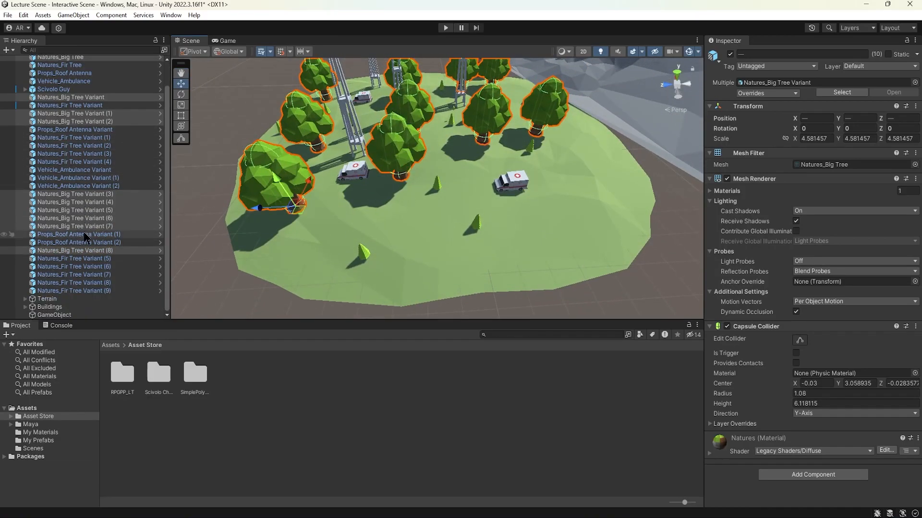
drag(84, 224, 77, 315)
Step: Rename the parent of the big trees as BigTrees and collapse the group
click(65, 237)
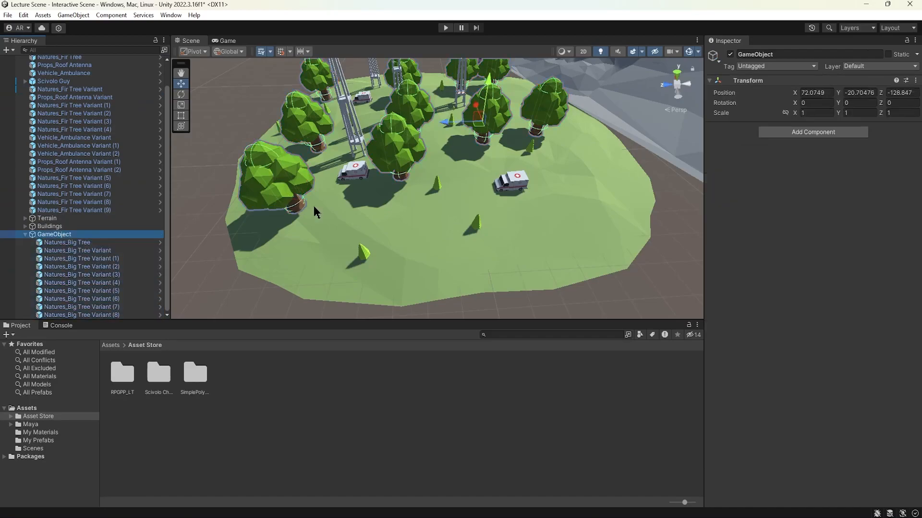
click(779, 55)
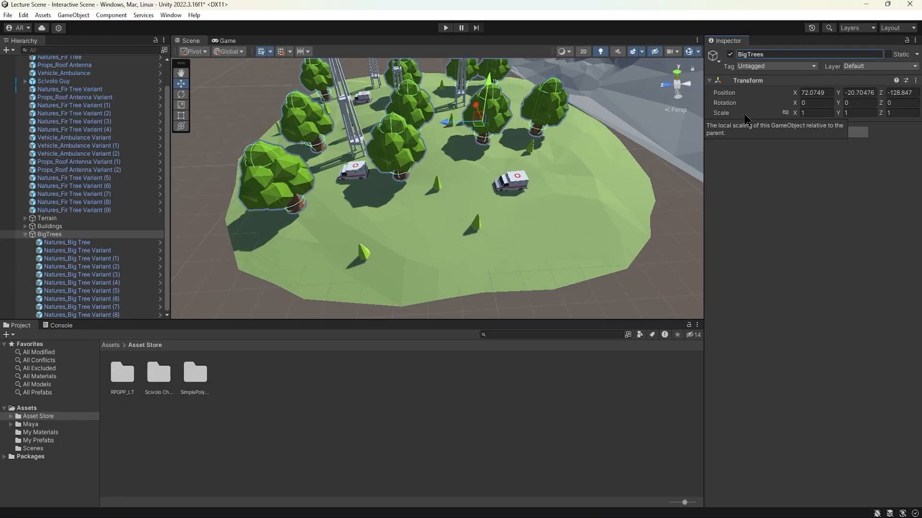
click(25, 235)
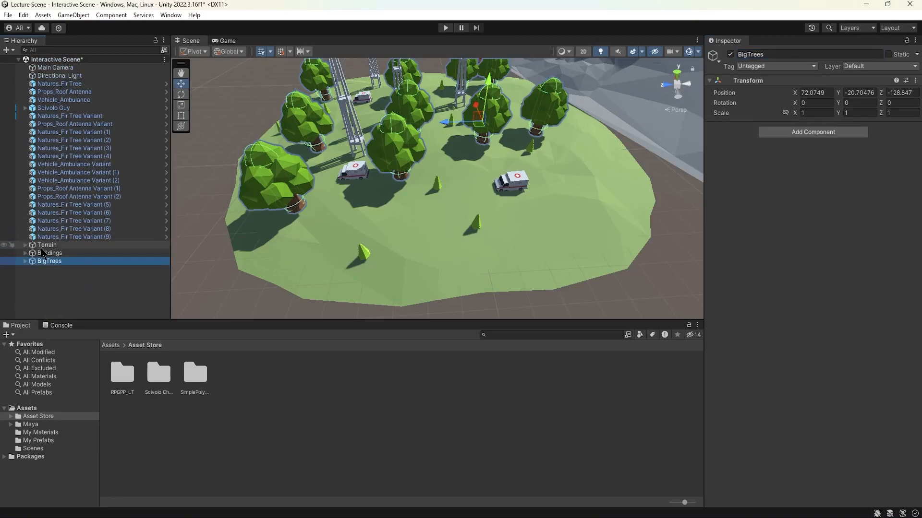
click(57, 86)
middle_drag(358, 104, 346, 151)
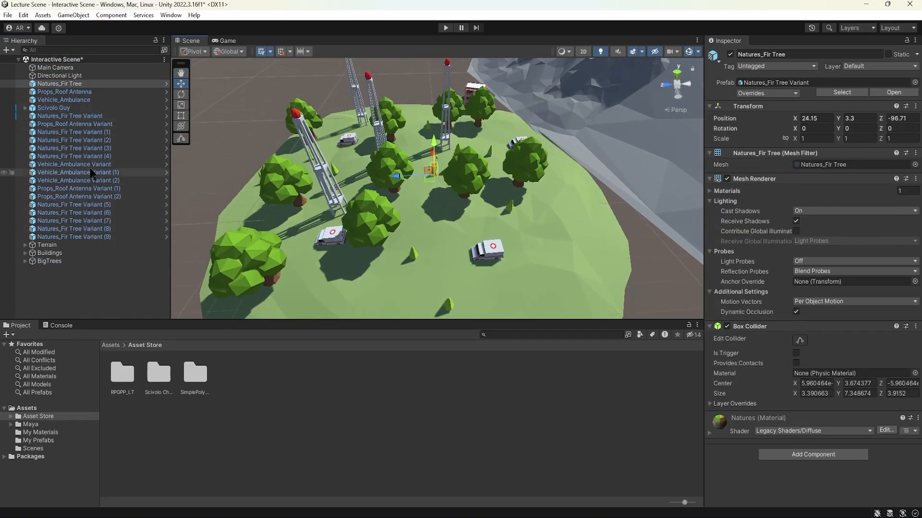
ctrl+click(99, 132)
ctrl+click(98, 140)
ctrl+click(97, 148)
ctrl+click(96, 156)
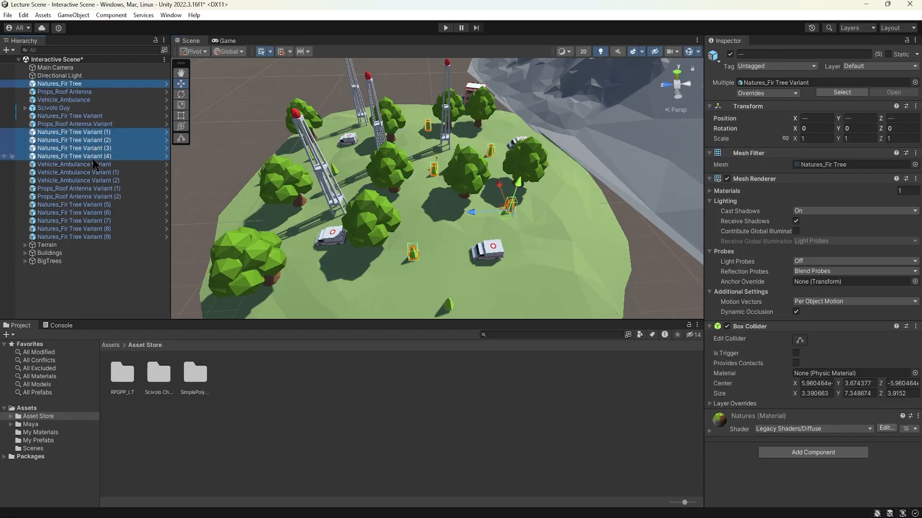
ctrl+click(97, 116)
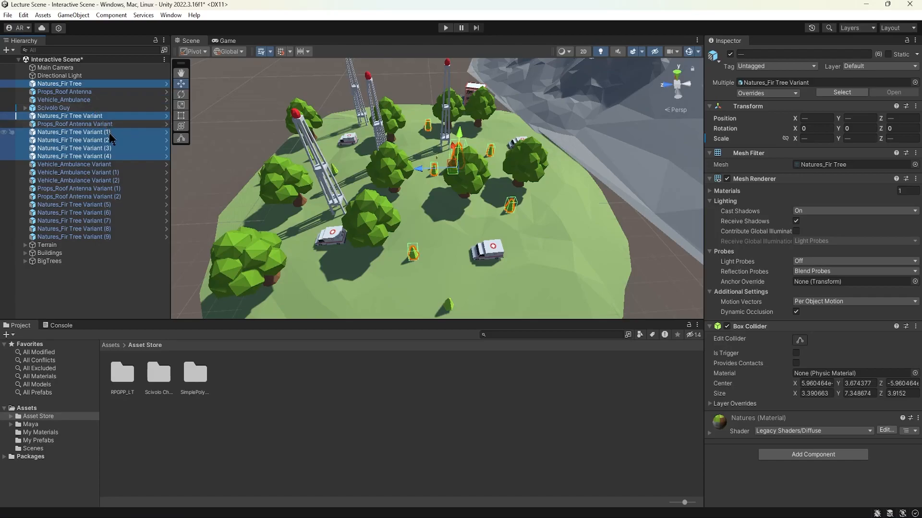
ctrl+click(98, 204)
ctrl+click(98, 213)
ctrl+click(97, 220)
ctrl+click(98, 229)
ctrl+click(99, 236)
Step: Create an empty object and parent Natures_Fir Tree and all its variants, including (1) to (9), under it
right_click(79, 281)
click(127, 181)
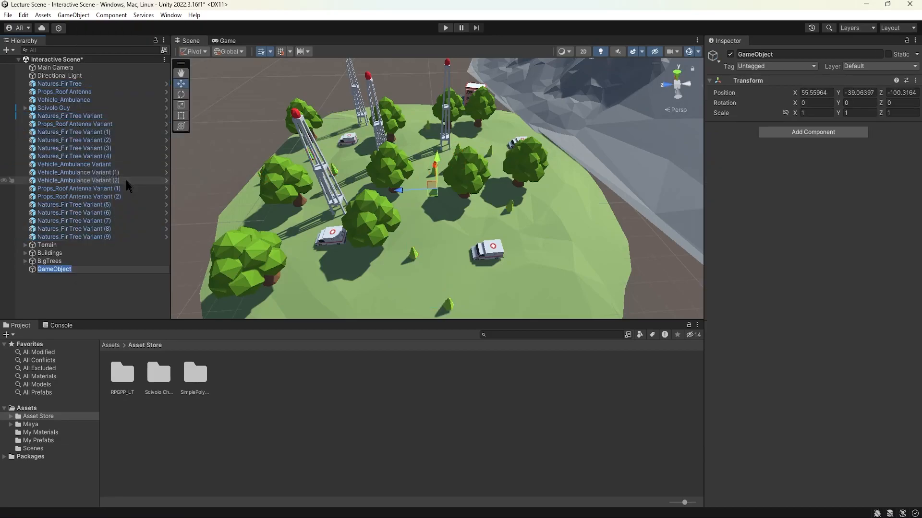
click(85, 84)
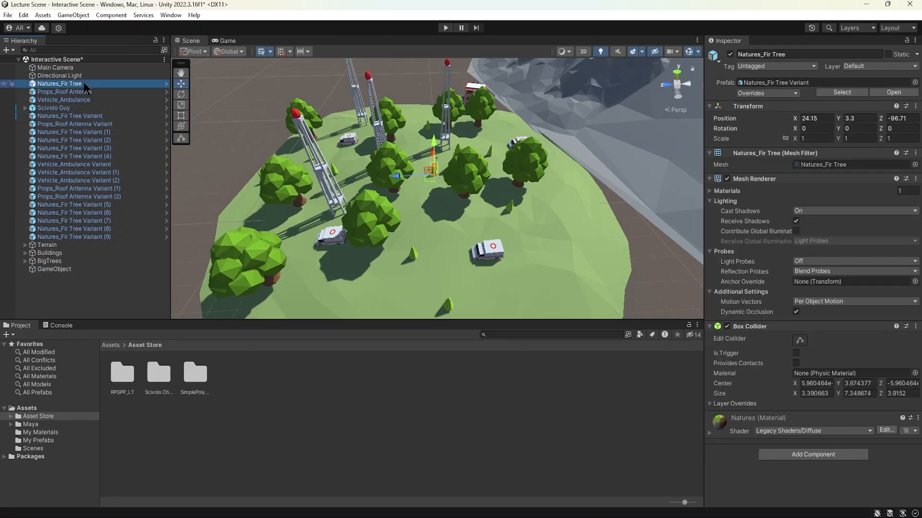
ctrl+click(98, 116)
ctrl+click(110, 132)
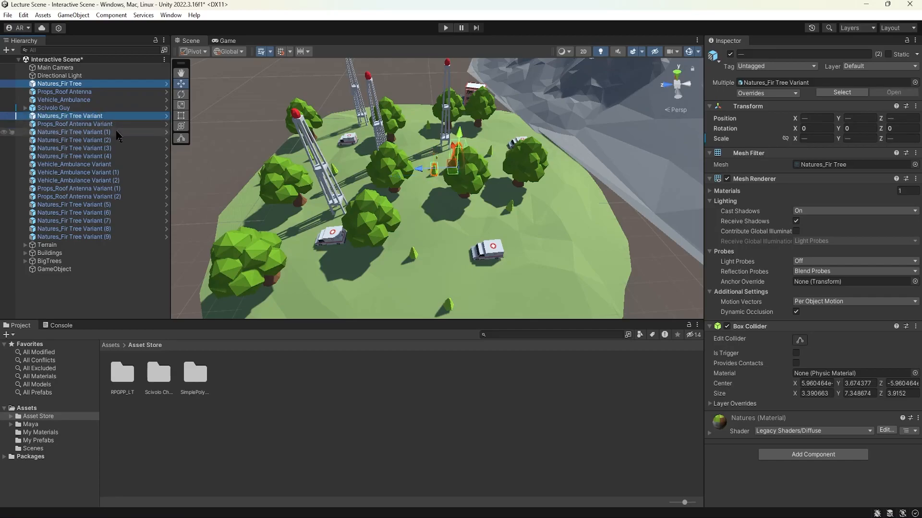
ctrl+click(113, 141)
ctrl+click(115, 148)
ctrl+click(120, 156)
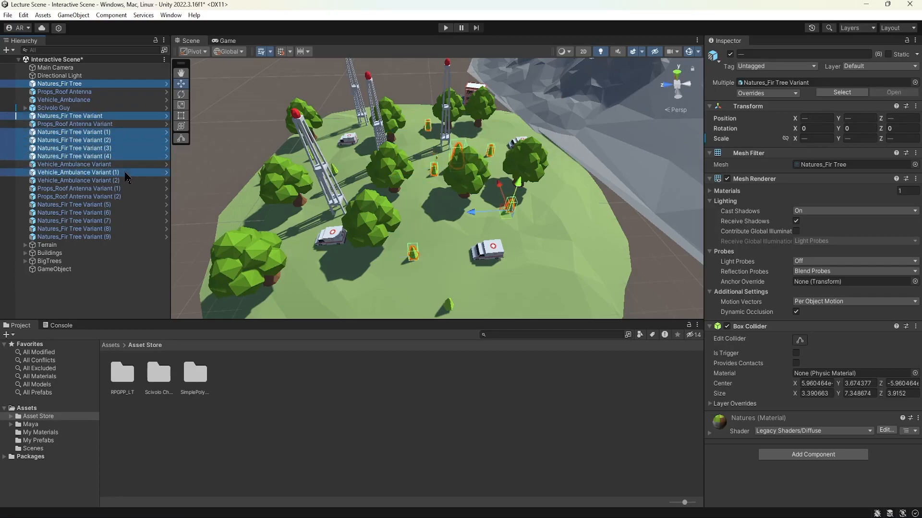
ctrl+click(111, 205)
ctrl+click(112, 213)
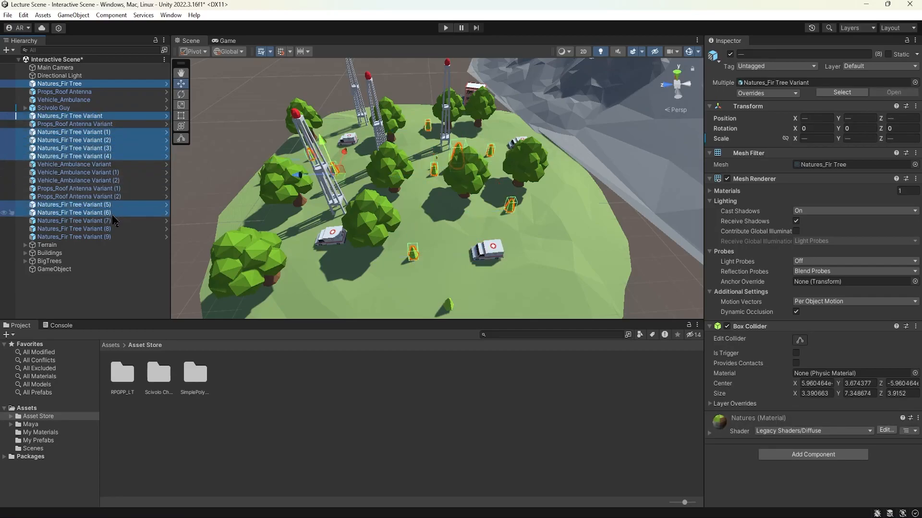
ctrl+click(114, 221)
ctrl+click(115, 228)
ctrl+click(116, 237)
drag(102, 219, 67, 272)
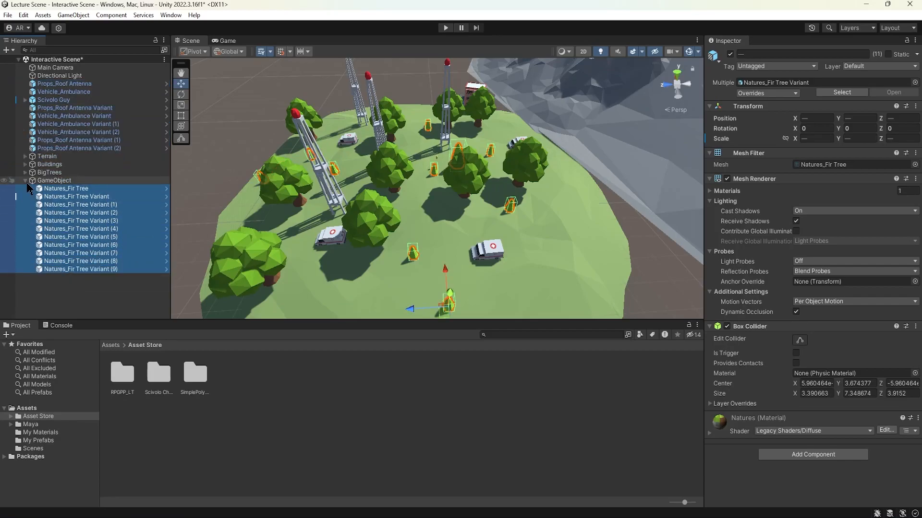
Step: Collapse the fir tree group and rename its parent object as LittleTrees
click(25, 181)
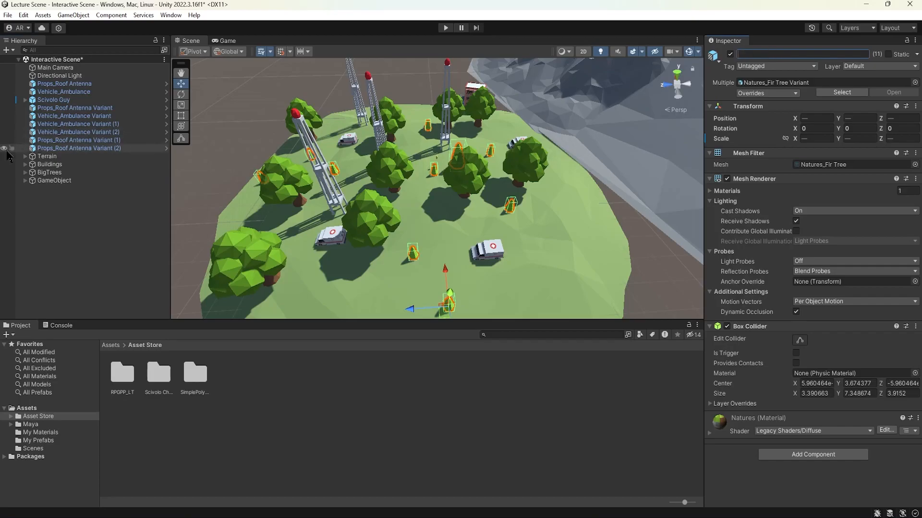
click(53, 180)
click(785, 53)
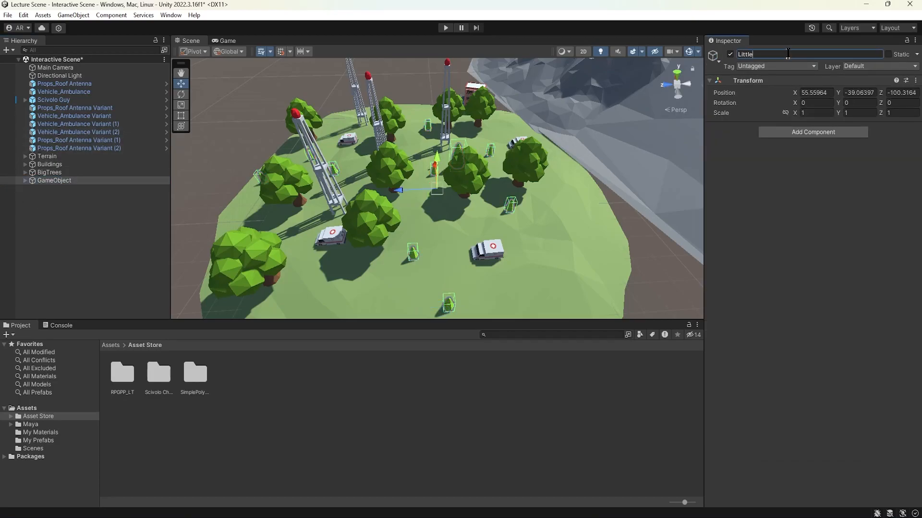
click(113, 226)
click(79, 84)
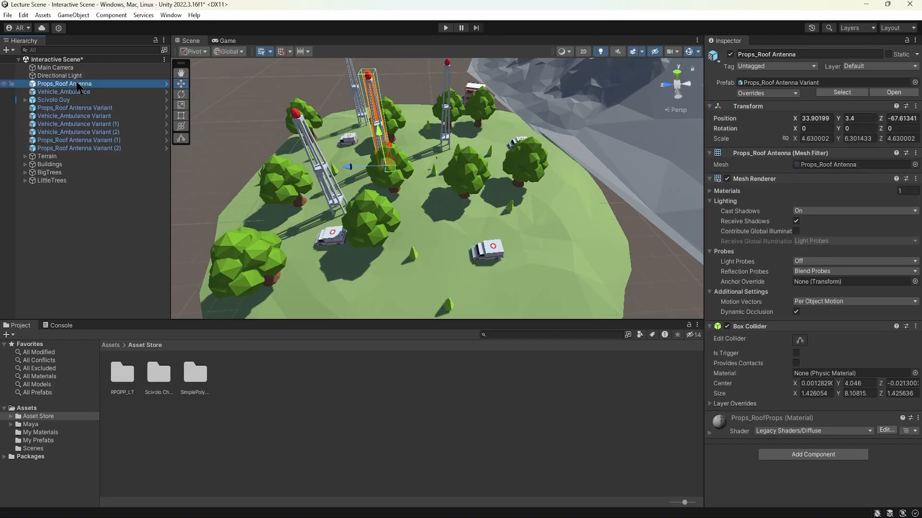
shift+click(355, 94)
middle_drag(405, 110, 465, 138)
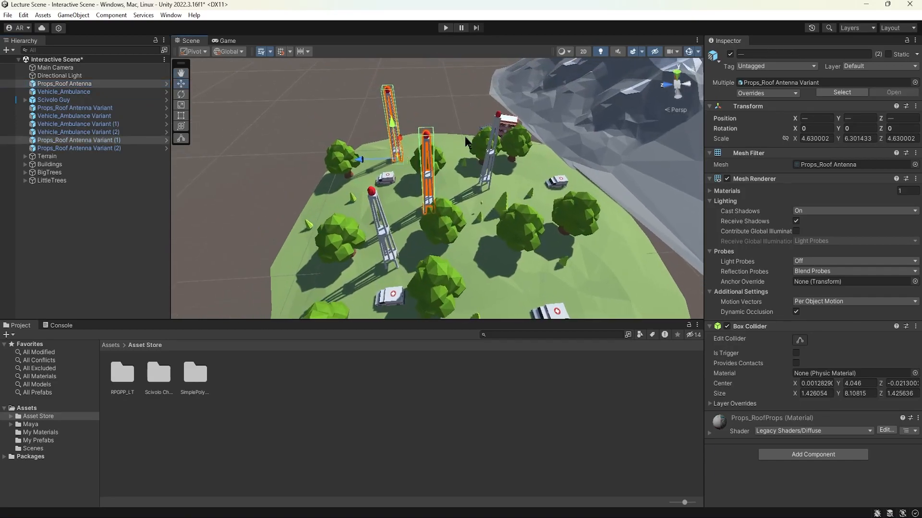
shift+click(492, 156)
shift+click(387, 235)
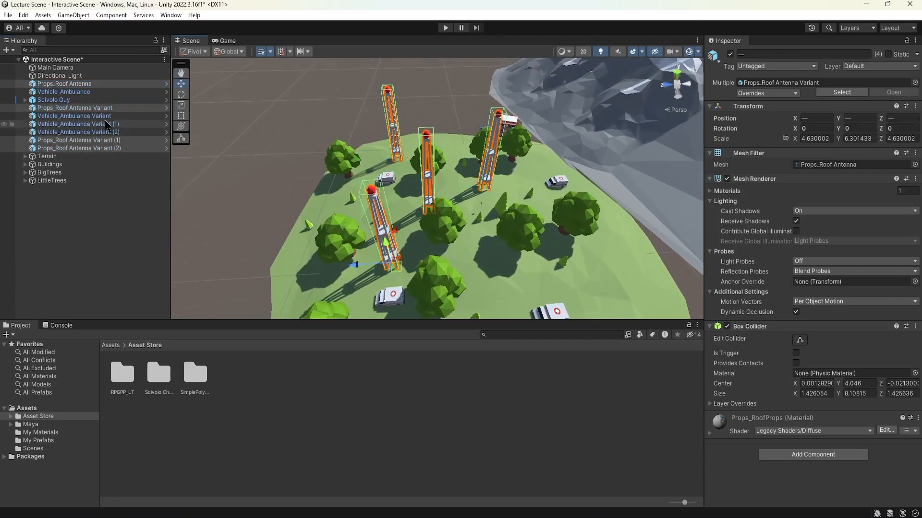
Step: Create an empty object and parent the four Props_Roof Antenna objects under it
click(87, 17)
click(99, 27)
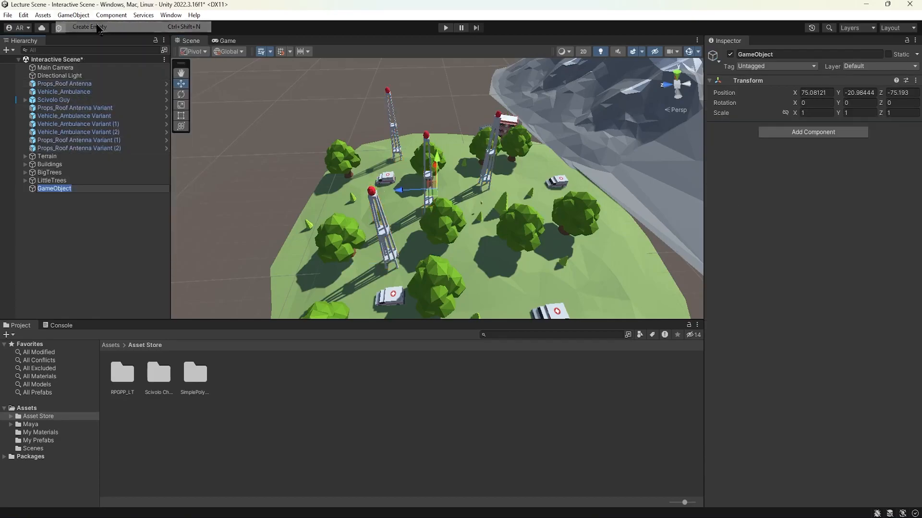
click(389, 125)
click(397, 139)
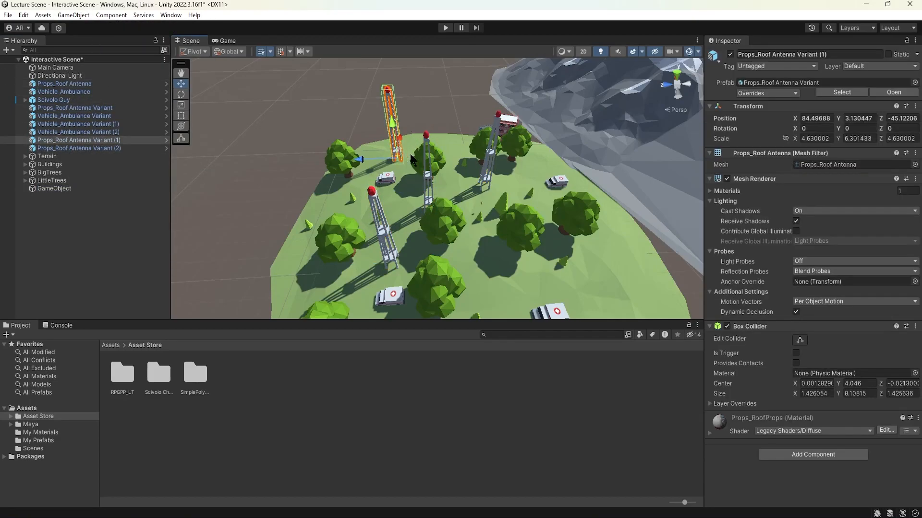
ctrl+click(429, 178)
ctrl+click(488, 161)
ctrl+click(382, 235)
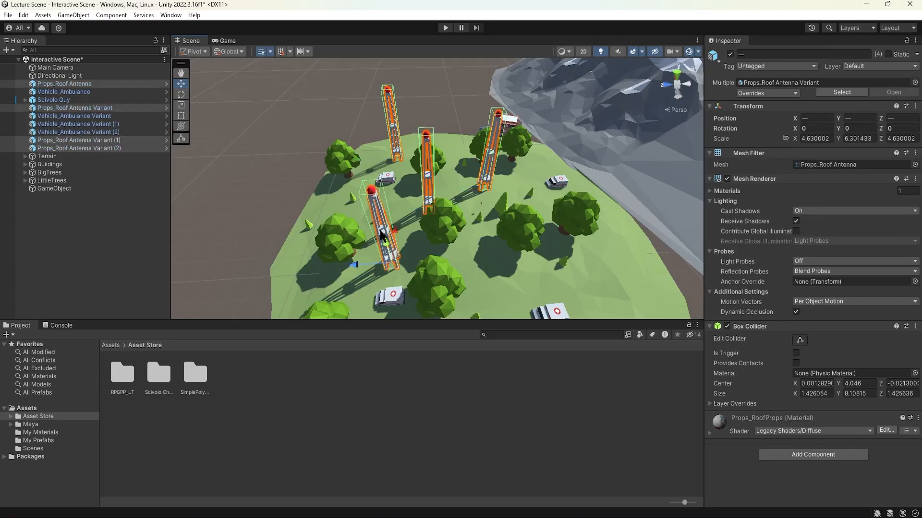
alt+drag(435, 216, 407, 183)
drag(82, 148, 67, 189)
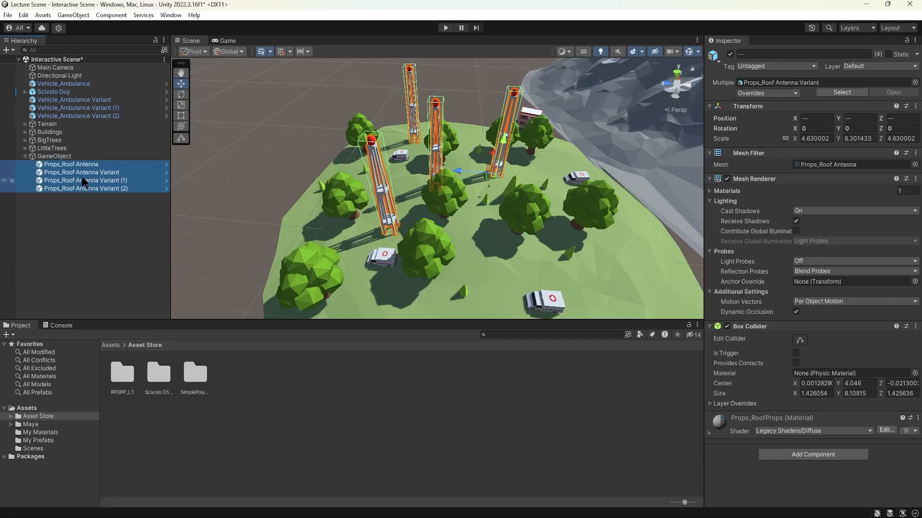
Step: Rename the parent of the roof antennas as Antenna and collapse the group
click(54, 156)
click(776, 54)
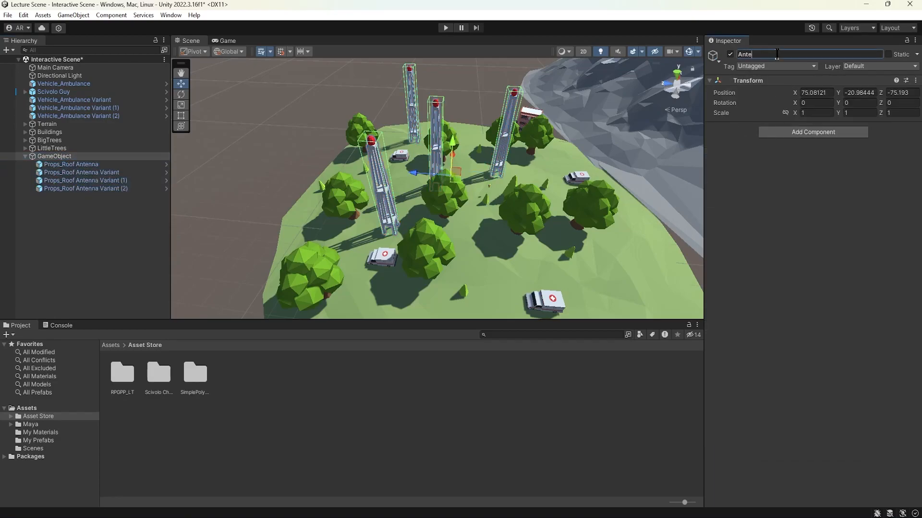
click(69, 252)
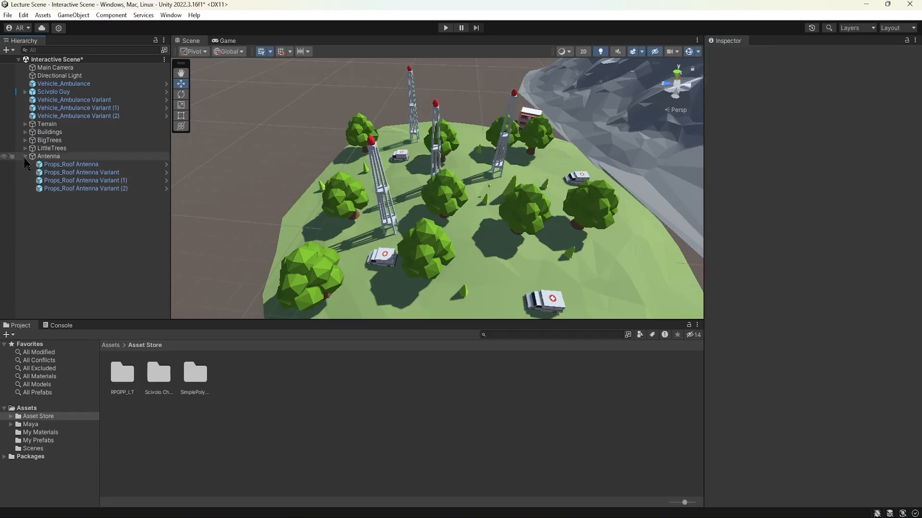
click(25, 156)
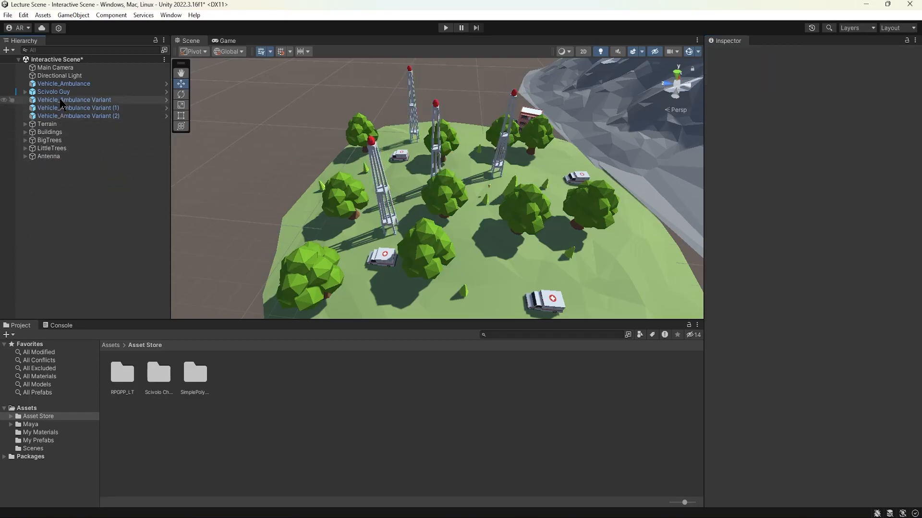
Step: Create another empty object in the scene and name it Cars
click(73, 15)
click(90, 29)
text(Cars)
key(Return)
Step: Parent Vehicle_Ambulance and its three variants under Cars, collapse the group and clear the selection
click(72, 84)
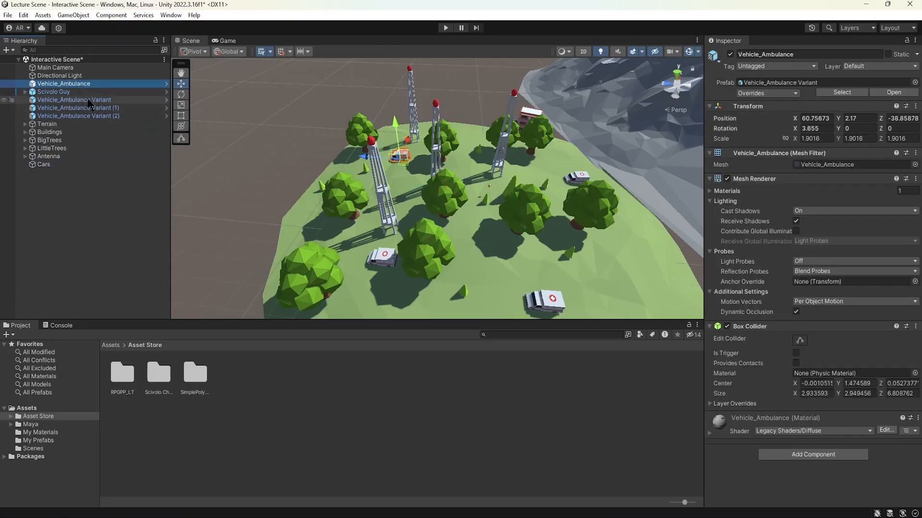
ctrl+click(81, 99)
ctrl+click(87, 108)
ctrl+click(89, 117)
drag(99, 115, 54, 164)
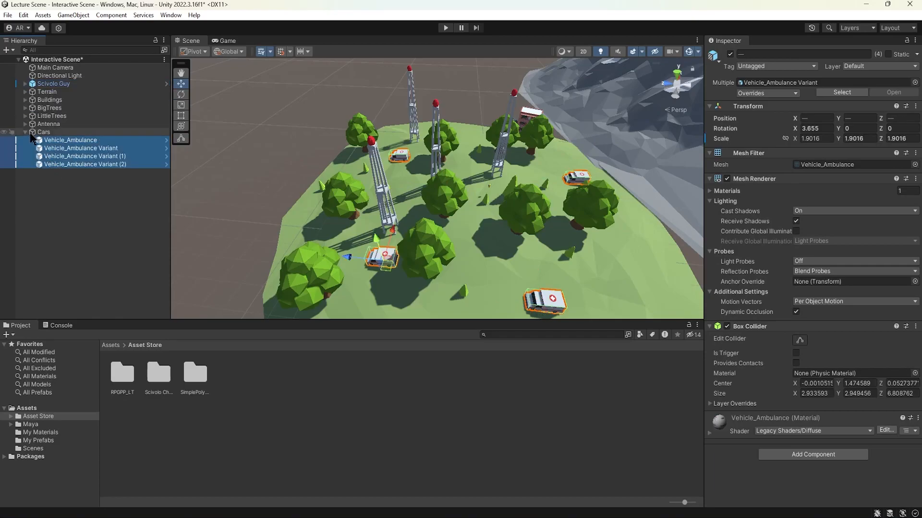
click(25, 133)
click(53, 174)
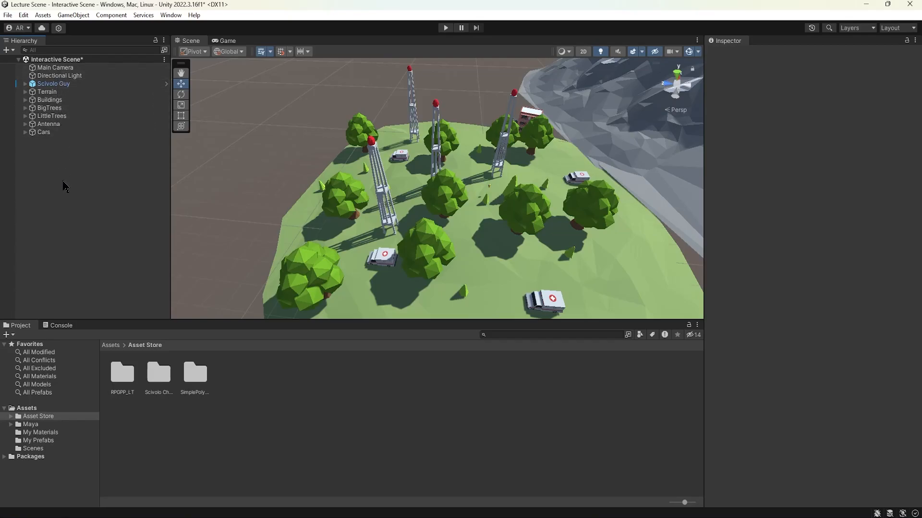
Step: Create another empty object in the scene and name it Environment
click(74, 15)
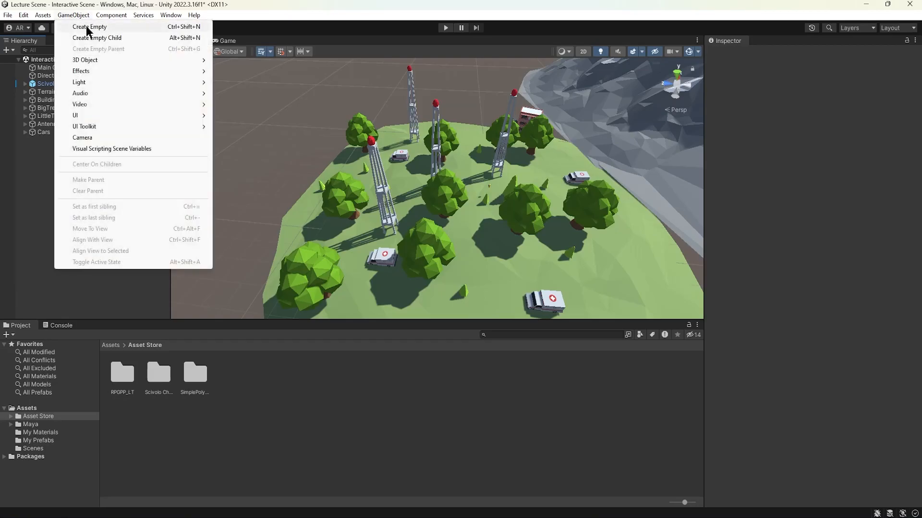
click(79, 31)
text(Env)
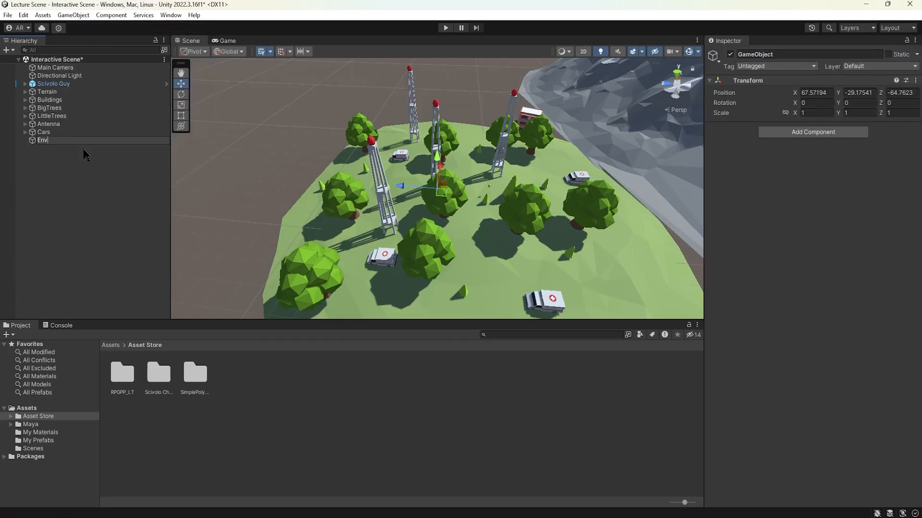
text(ironment)
key(Return)
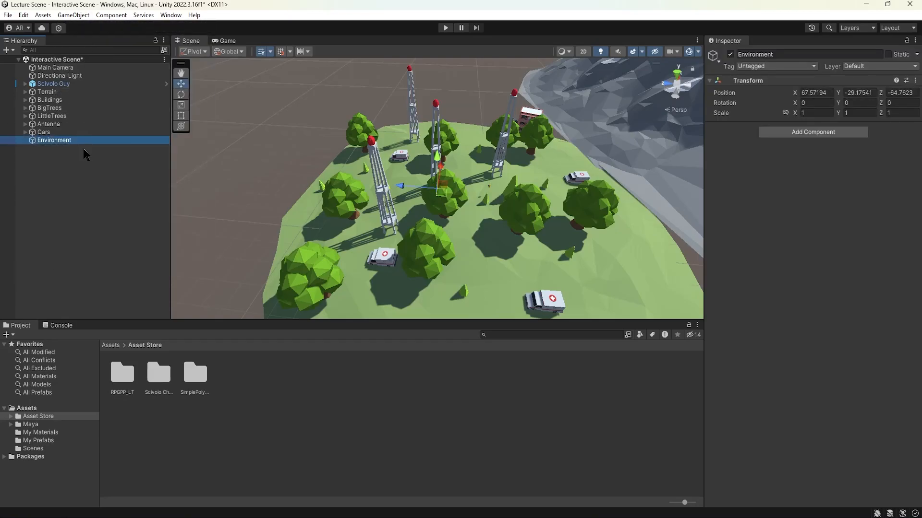
Step: Parent the Terrain, Buildings, BigTrees, LittleTrees, Antenna and Cars groups under Environment and clear the selection
click(47, 91)
shift+click(54, 132)
drag(58, 98, 64, 140)
click(60, 172)
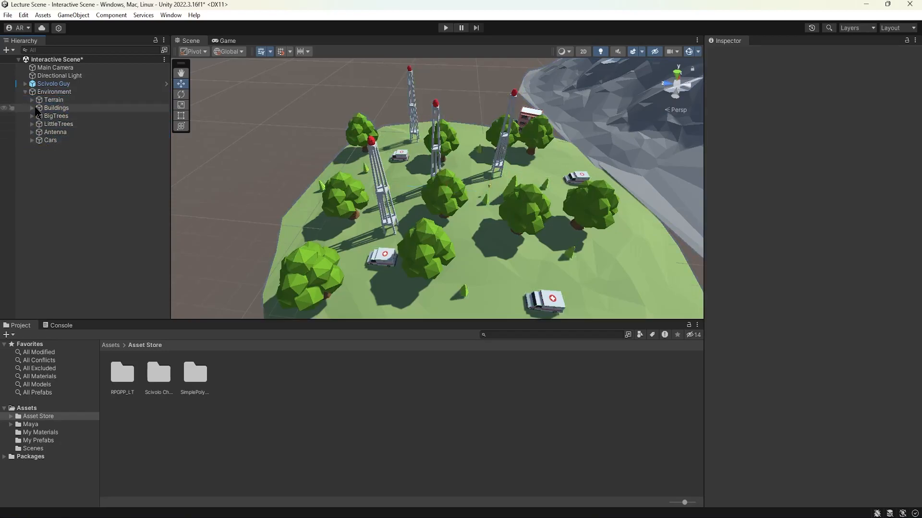
Step: Expand and collapse each group under Environment in turn to check the objects it contains
click(32, 100)
click(31, 99)
click(31, 108)
click(31, 108)
click(32, 116)
click(32, 116)
click(31, 123)
click(32, 124)
click(31, 132)
click(32, 132)
click(31, 140)
click(32, 141)
Step: Reorder Buildings to sit between LittleTrees and Antenna, and collapse the Environment group
drag(56, 108, 66, 129)
click(63, 182)
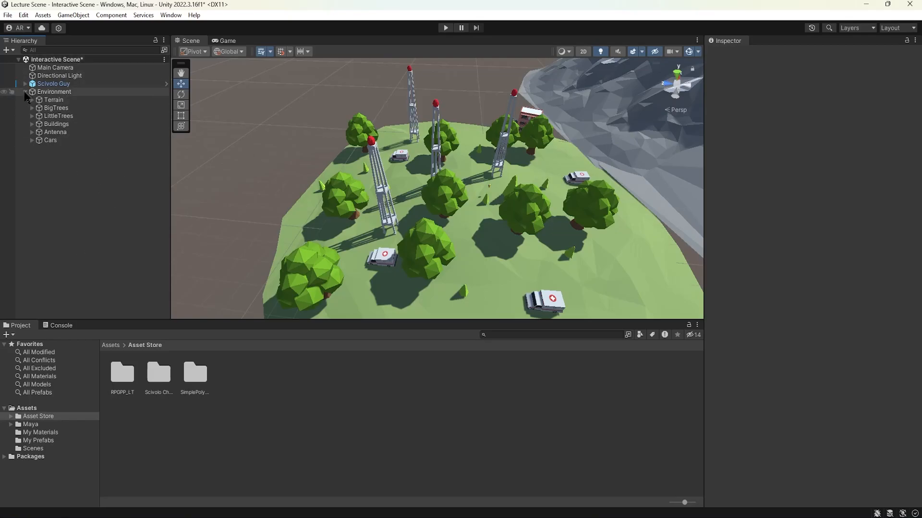
click(26, 92)
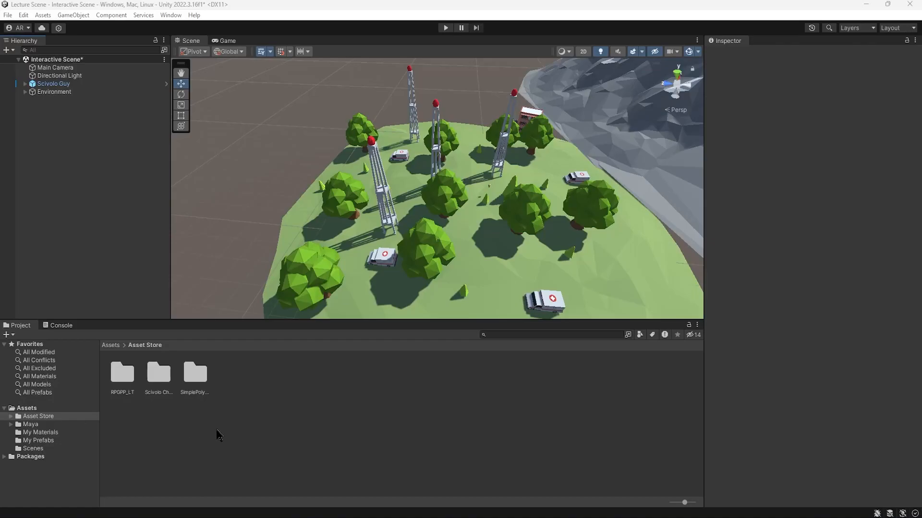
Step: Frame the Scivolo Guy character in the scene and examine the open ground around it
alt+drag(512, 188, 431, 192)
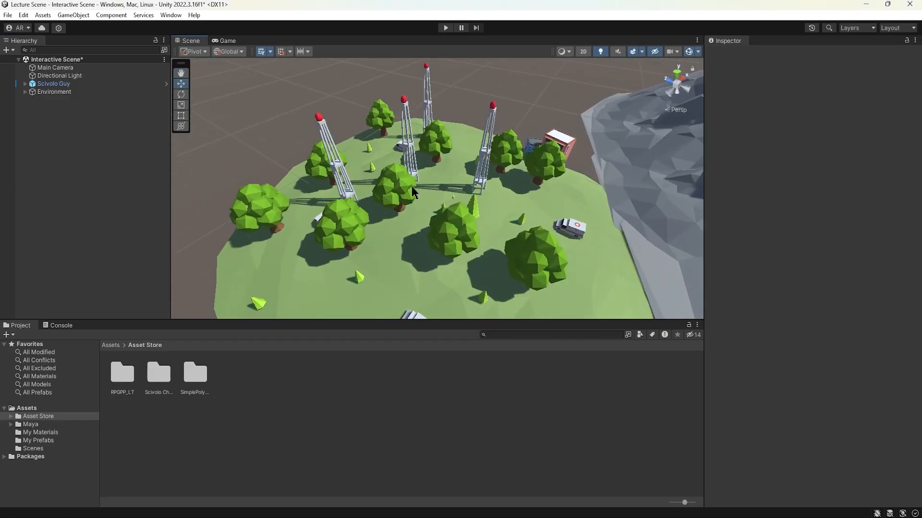
click(63, 84)
key(f)
alt+drag(487, 242, 431, 137)
click(411, 117)
scroll(368, 138, down, 8)
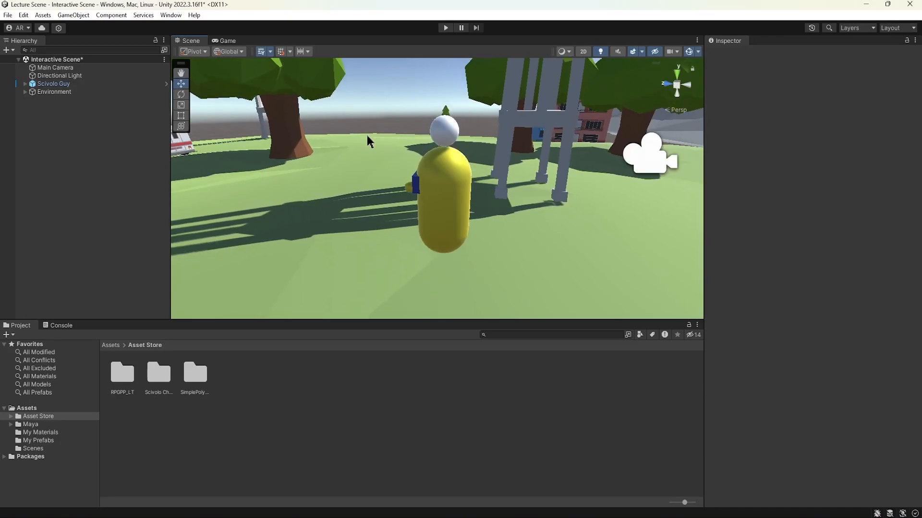
middle_drag(370, 156, 426, 147)
alt+drag(408, 187, 446, 193)
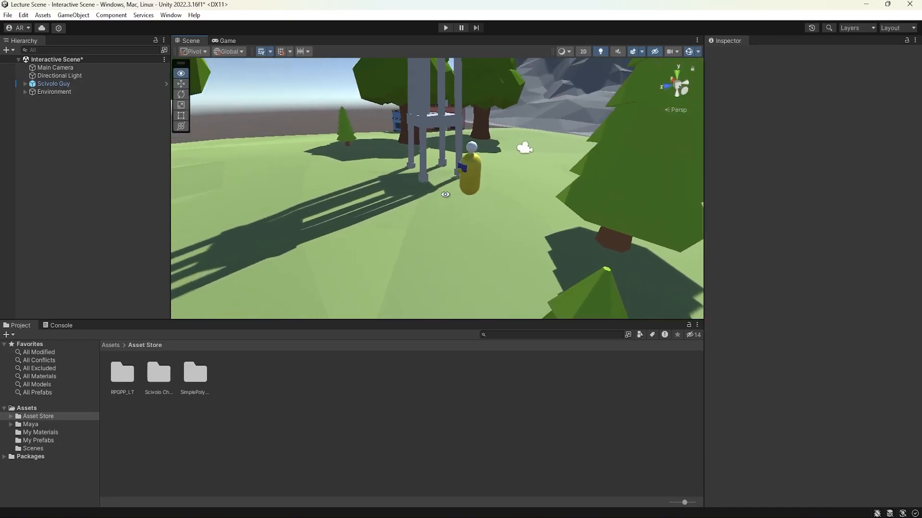
Step: Add a cube near the character and scale it into an upright block of about 4.17 × 7.79 × 4.17
click(73, 16)
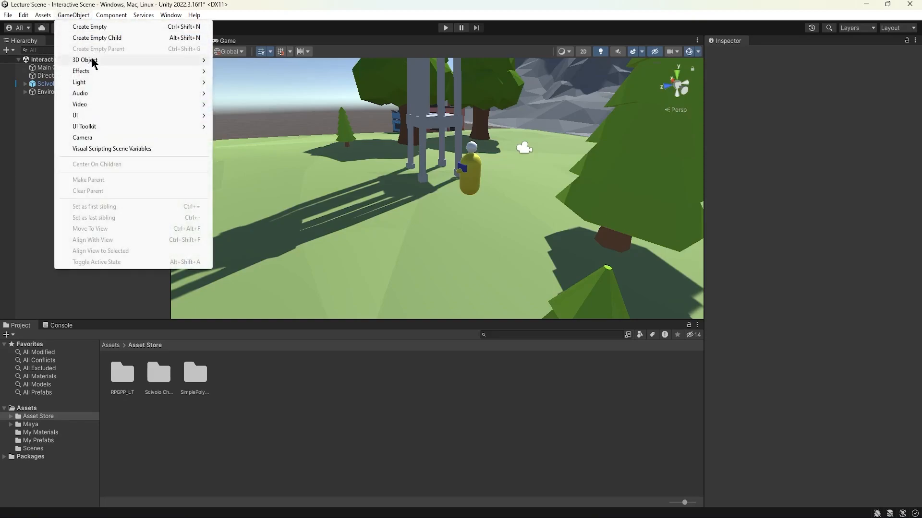
mouse_move(93, 61)
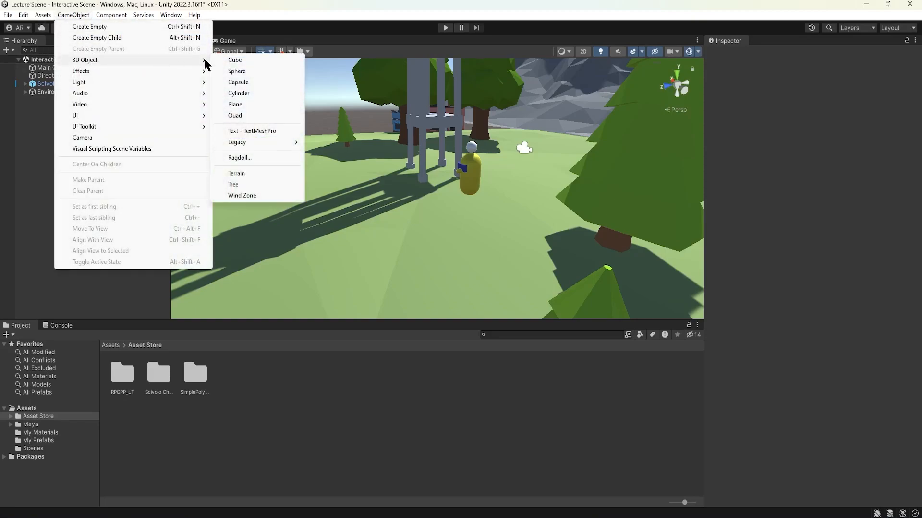
click(259, 62)
drag(404, 196, 268, 161)
alt+drag(313, 203, 354, 101)
key(r)
drag(363, 181, 356, 178)
Step: Lower the cube to about Y 8.43 and rotate it to about -3° on X and -13° on Y
key(w)
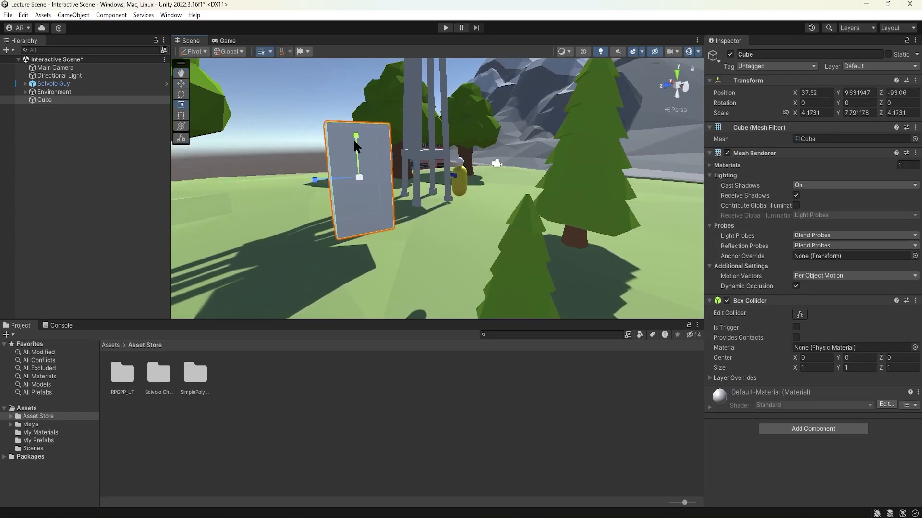
drag(360, 139, 294, 164)
key(e)
drag(422, 194, 445, 184)
key(w)
Step: Add a plane beside the cube at about X 30.6, Y 6.8, Z -85.9, tilted about -5.8° on X
click(72, 15)
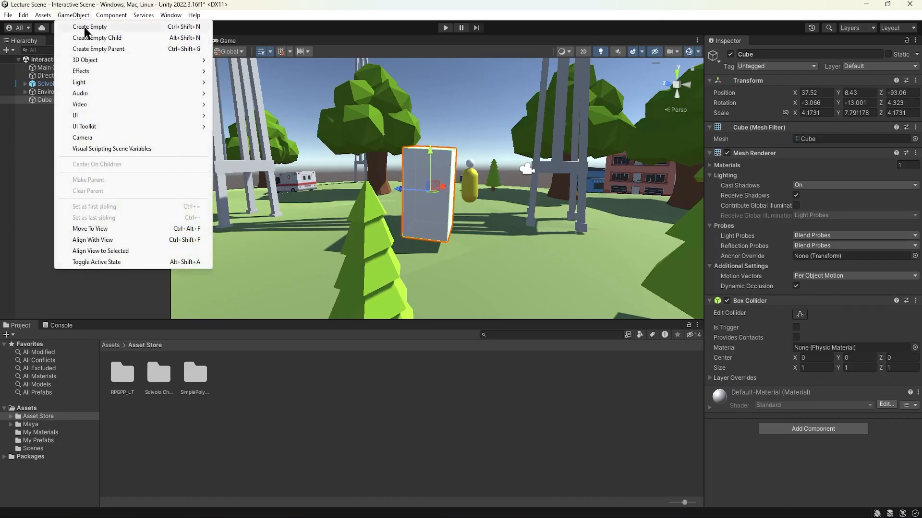
mouse_move(121, 60)
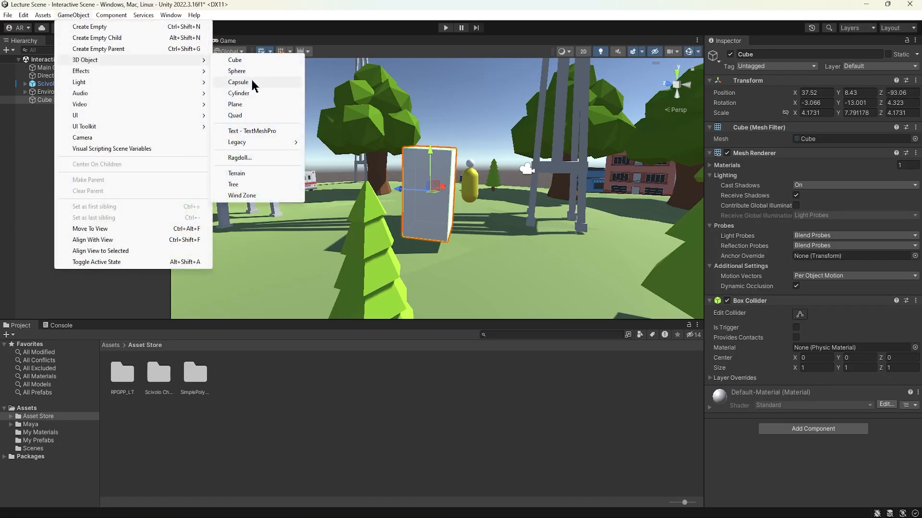
click(251, 104)
alt+drag(433, 140, 312, 144)
drag(331, 103, 300, 137)
key(e)
key(w)
Step: Add a sphere and move it just above the grass at about X 23.8, Y 4.9, Z -91.4
click(73, 15)
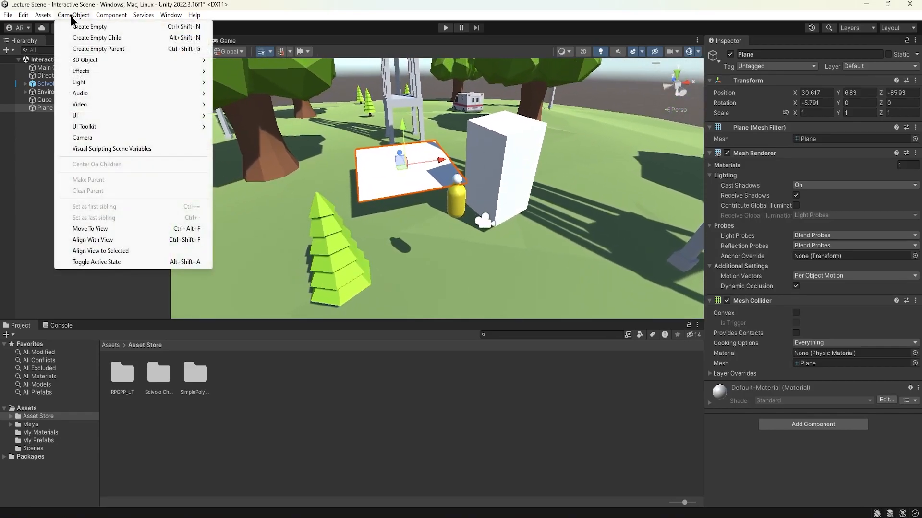
mouse_move(93, 67)
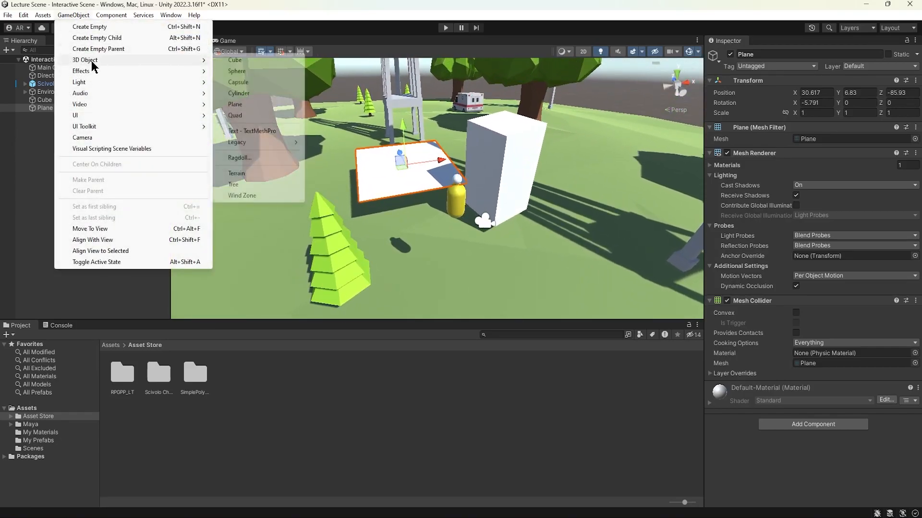
click(258, 71)
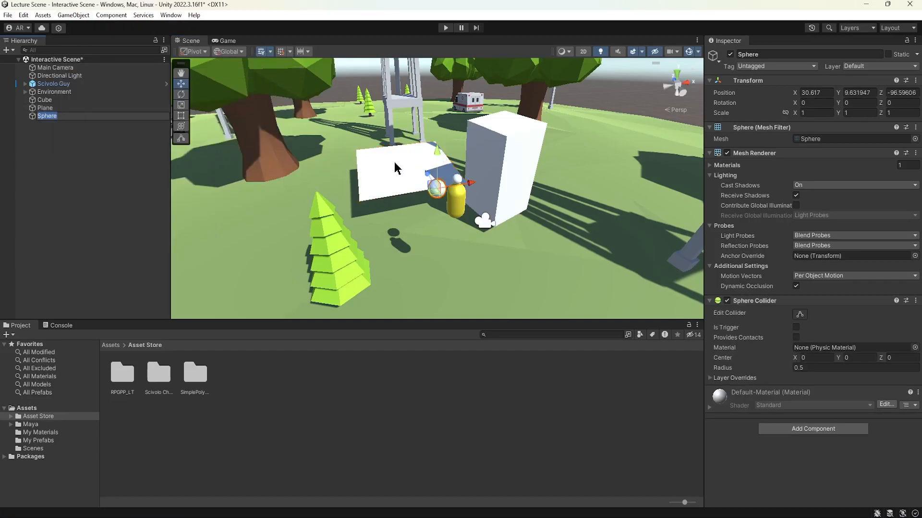
drag(462, 188, 420, 188)
drag(384, 153, 369, 220)
alt+drag(373, 224, 460, 192)
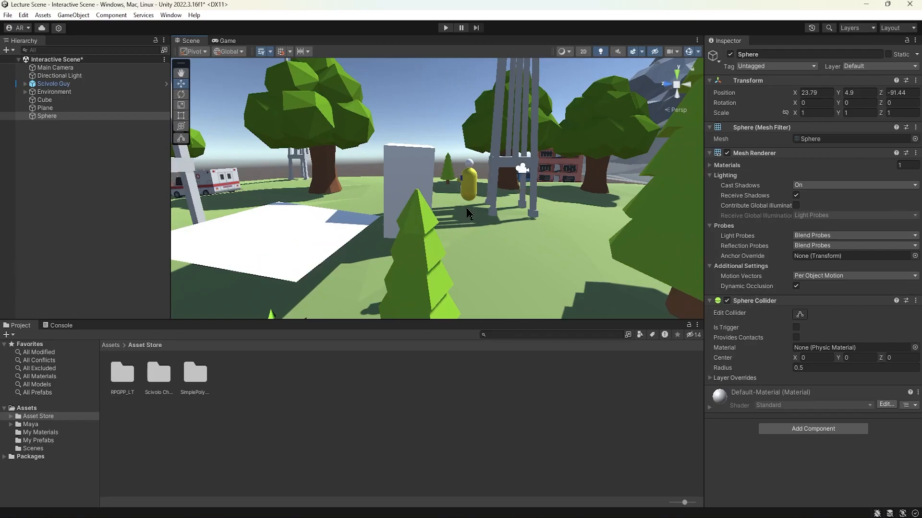
Step: Examine the plain cube, plane and sphere from several angles around the character
click(402, 126)
alt+drag(401, 126, 506, 177)
click(487, 177)
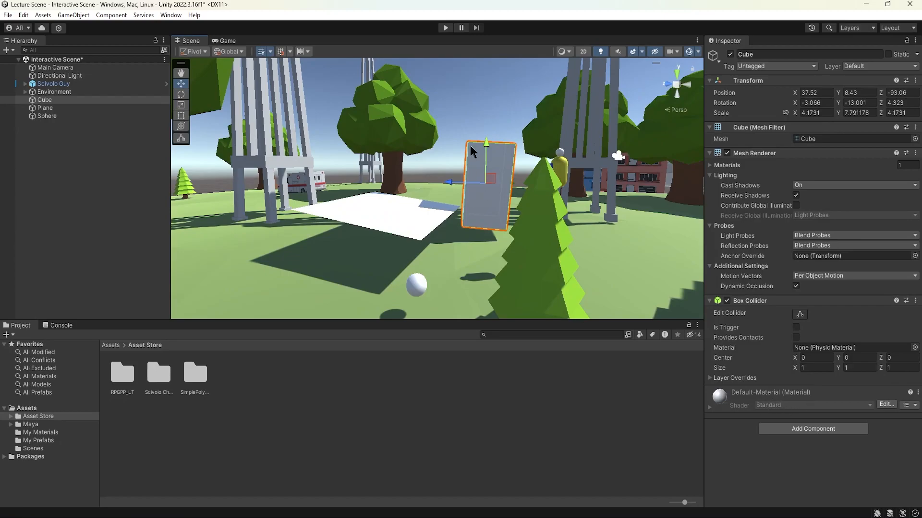
click(463, 132)
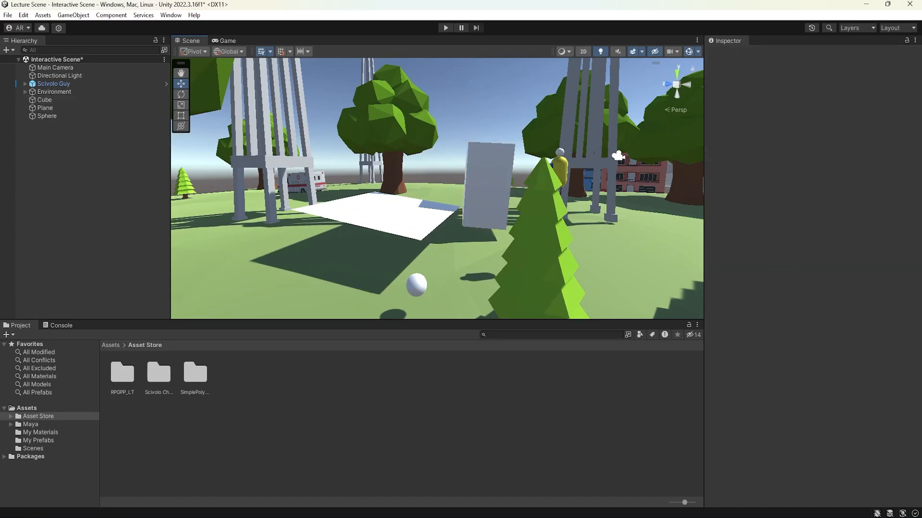
alt+drag(488, 197, 520, 204)
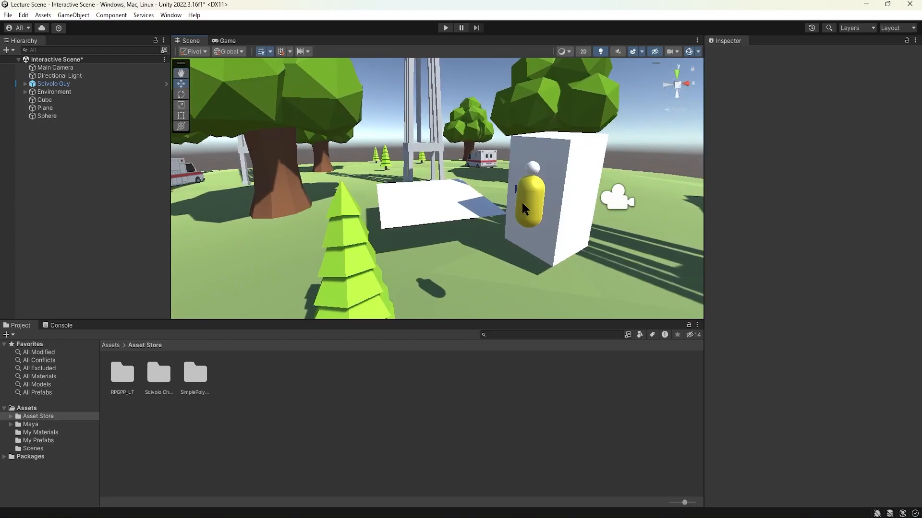
alt+drag(520, 159, 513, 163)
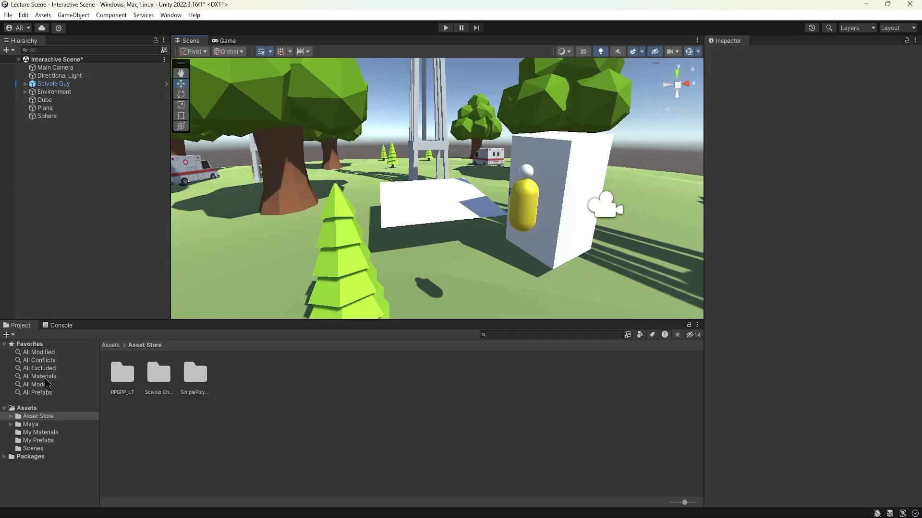
Step: List all materials in the project and preview Natures, Props_BillBoard_large and Road
click(46, 378)
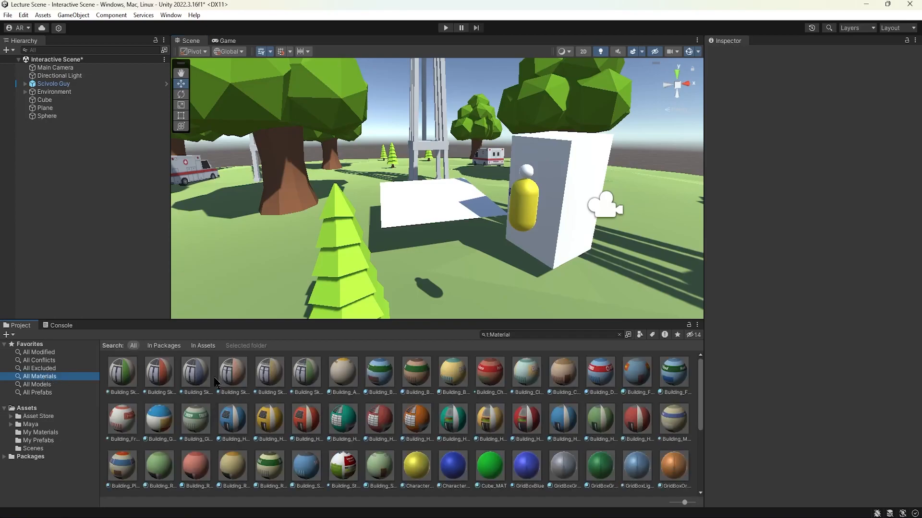
scroll(440, 386, down, 5)
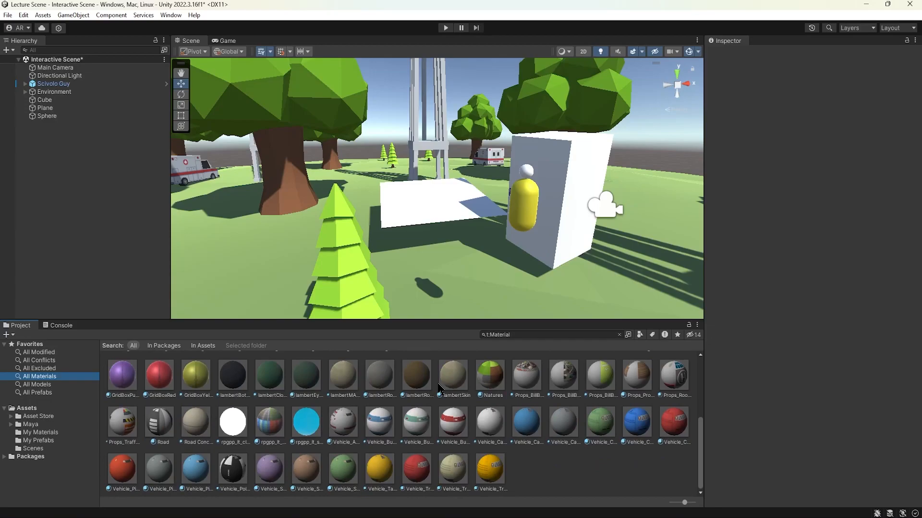
alt+drag(548, 258, 428, 255)
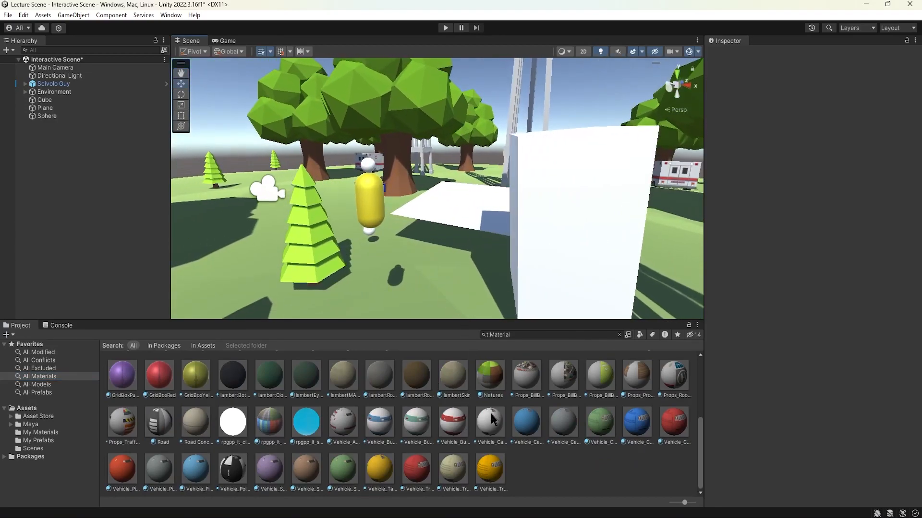
click(493, 386)
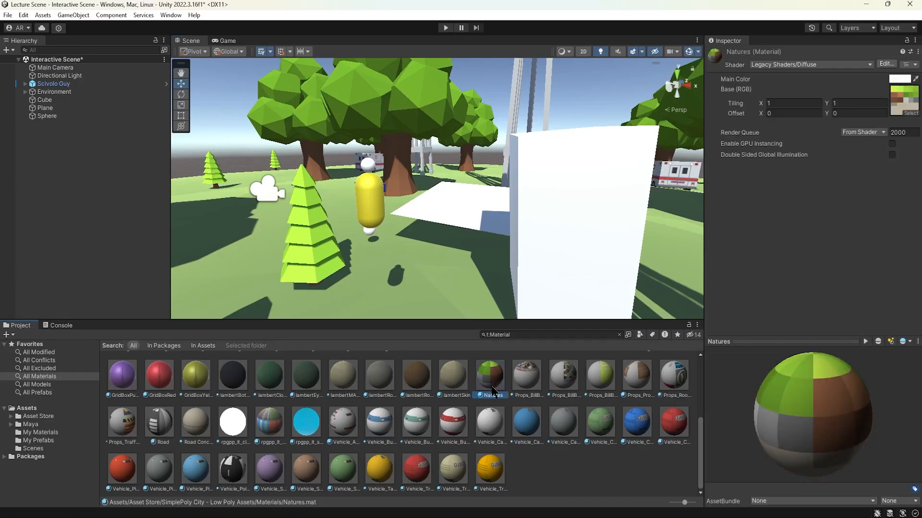
click(536, 384)
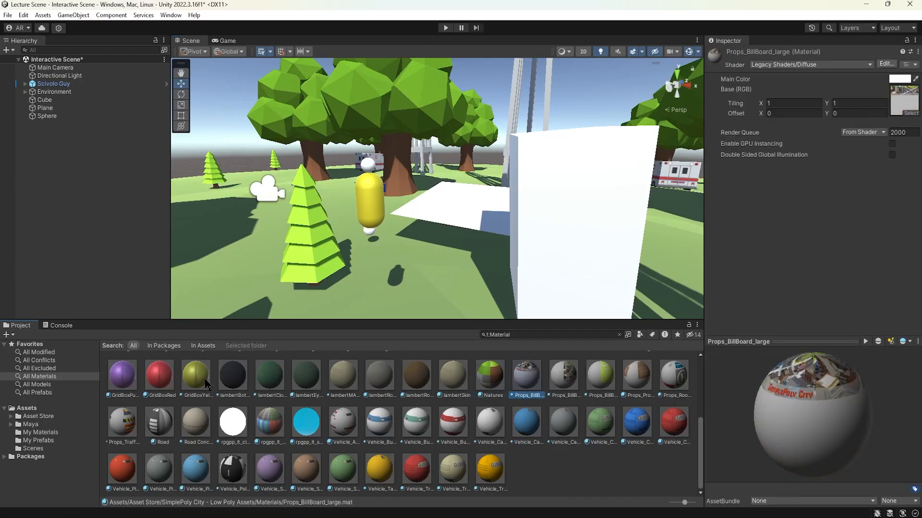
click(155, 423)
scroll(152, 458, up, 3)
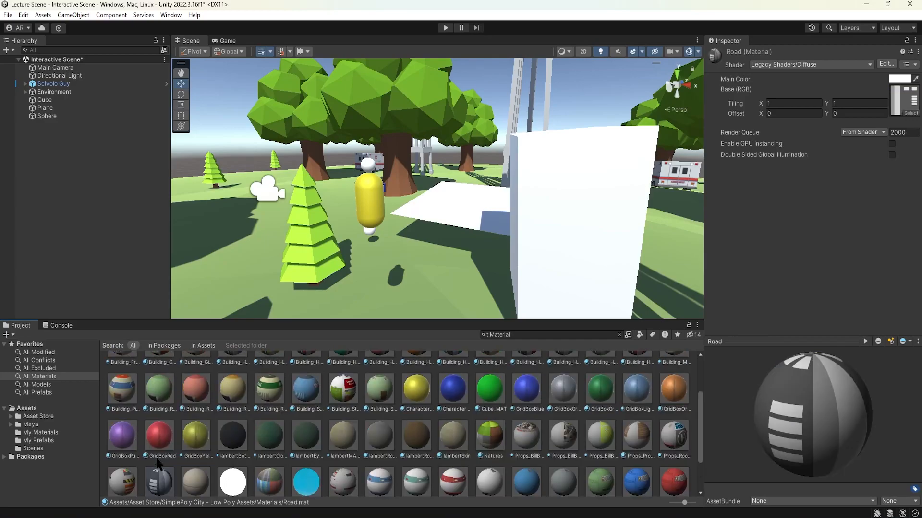
Step: Apply the Building_Fruits Shop material to the cube and a beige building material to the plane
click(124, 377)
drag(125, 378, 602, 242)
alt+drag(526, 228, 632, 243)
scroll(302, 447, up, 1)
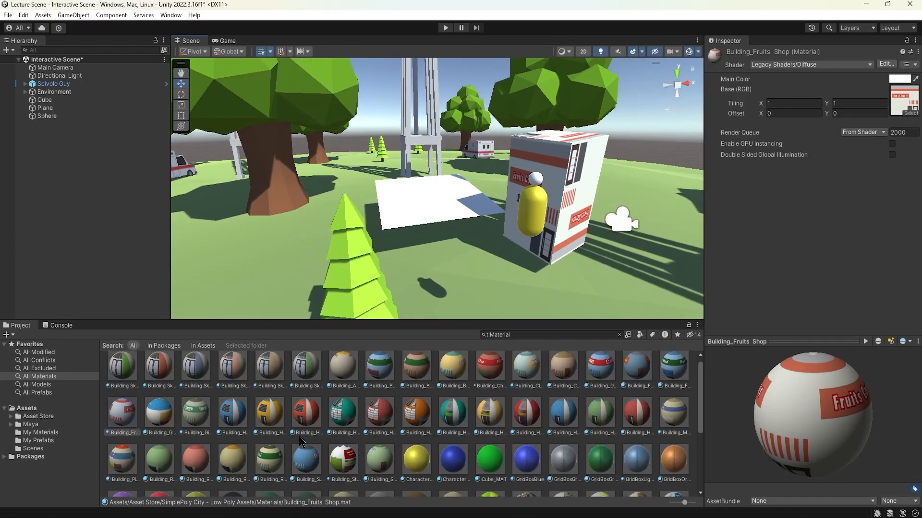
drag(272, 369, 374, 240)
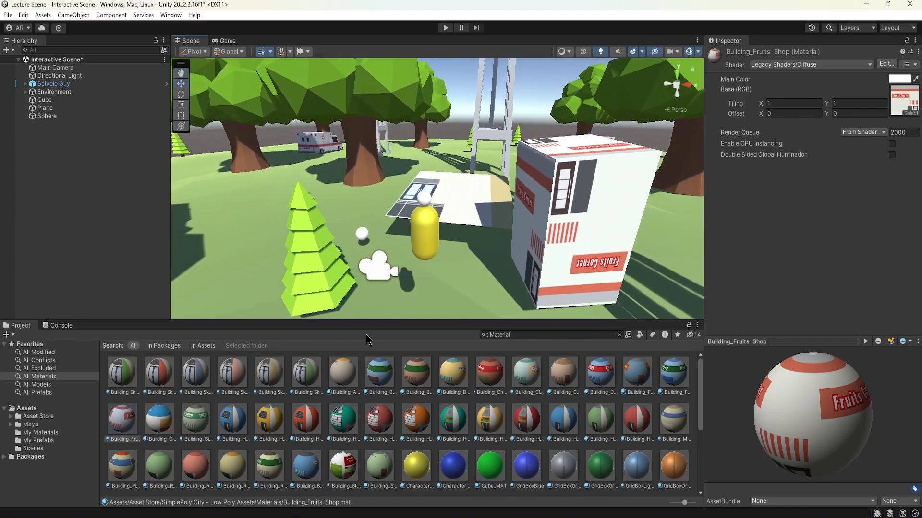
Step: Apply the GridBoxOrange material to the sphere, then frame the sphere to inspect its new surface up close
drag(674, 467, 366, 237)
click(358, 229)
click(362, 234)
key(f)
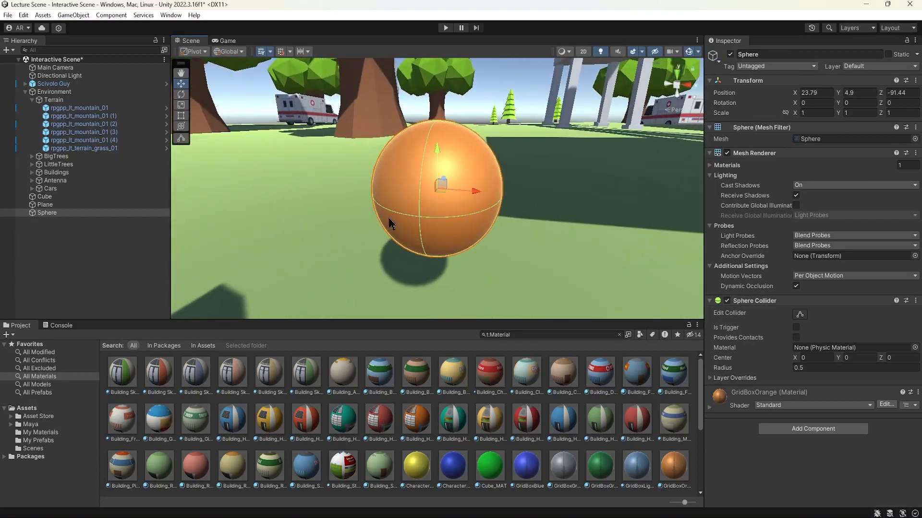
alt+drag(391, 222, 548, 195)
click(464, 249)
alt+drag(465, 249, 191, 217)
click(365, 106)
alt+drag(365, 107, 540, 192)
scroll(510, 228, down, 15)
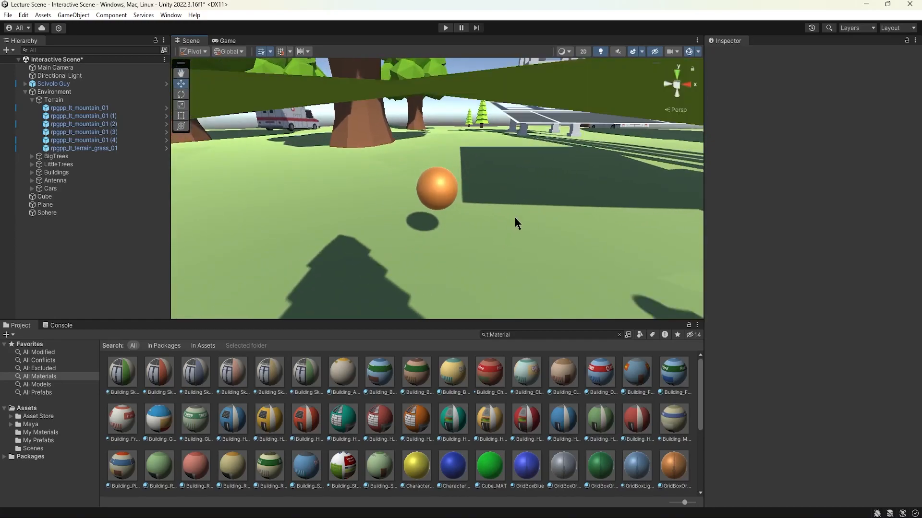
alt+drag(523, 224, 470, 265)
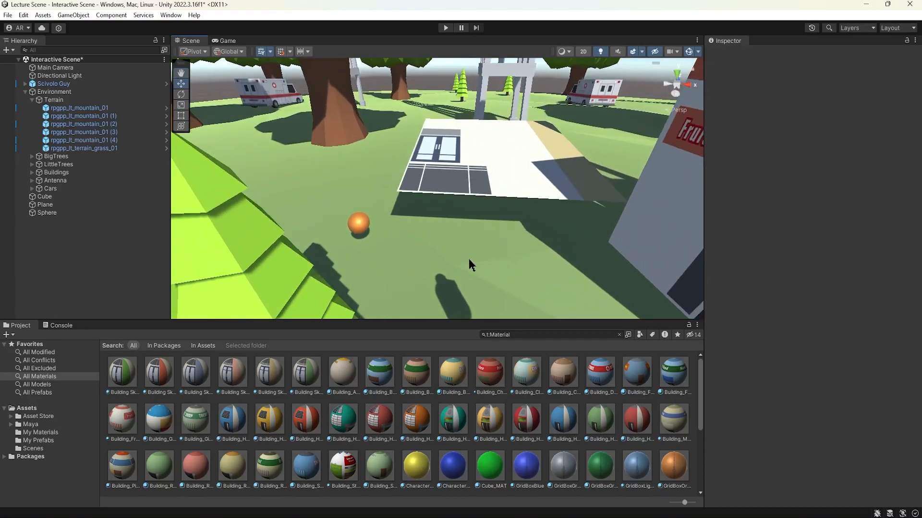
Step: Try several building materials on the plane, ending with a yellow one
drag(637, 474, 540, 159)
alt+drag(576, 196, 521, 241)
drag(563, 418, 433, 192)
drag(498, 426, 428, 169)
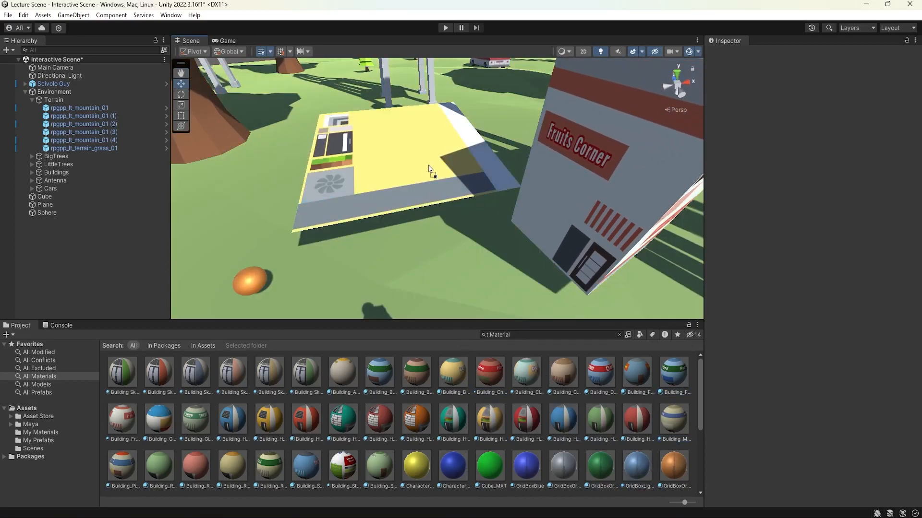
drag(277, 424, 371, 174)
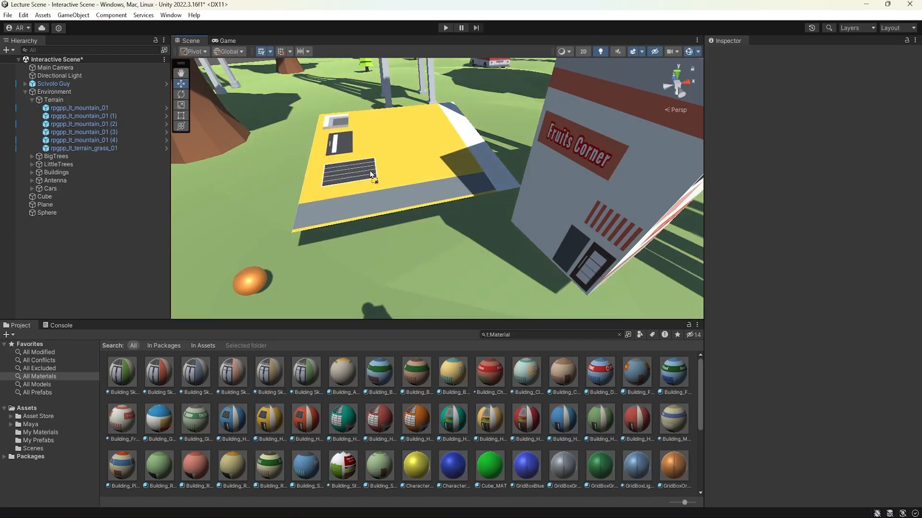
Step: Try bus, truck, police, billboard, colour-palette and green vehicle materials on the plane
scroll(425, 433, down, 3)
drag(379, 432, 367, 173)
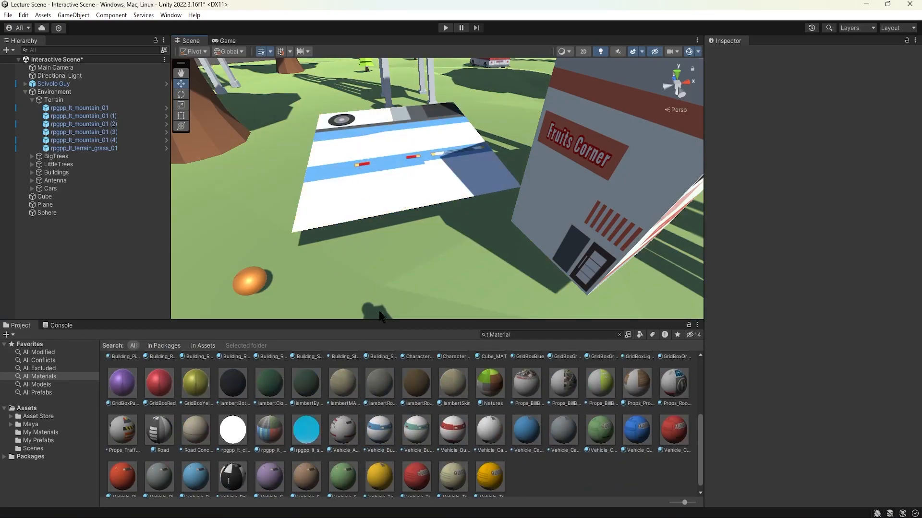
drag(458, 447, 379, 247)
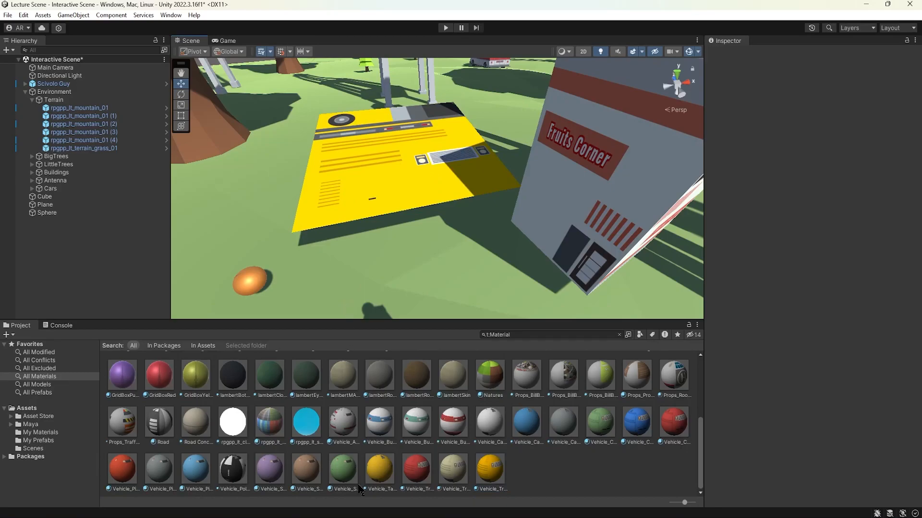
drag(238, 480, 378, 173)
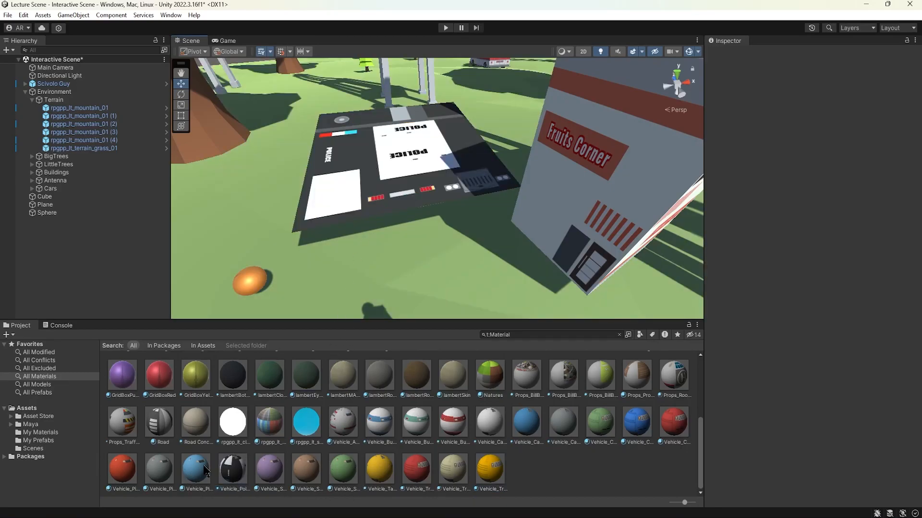
drag(206, 470, 456, 154)
drag(597, 382, 403, 181)
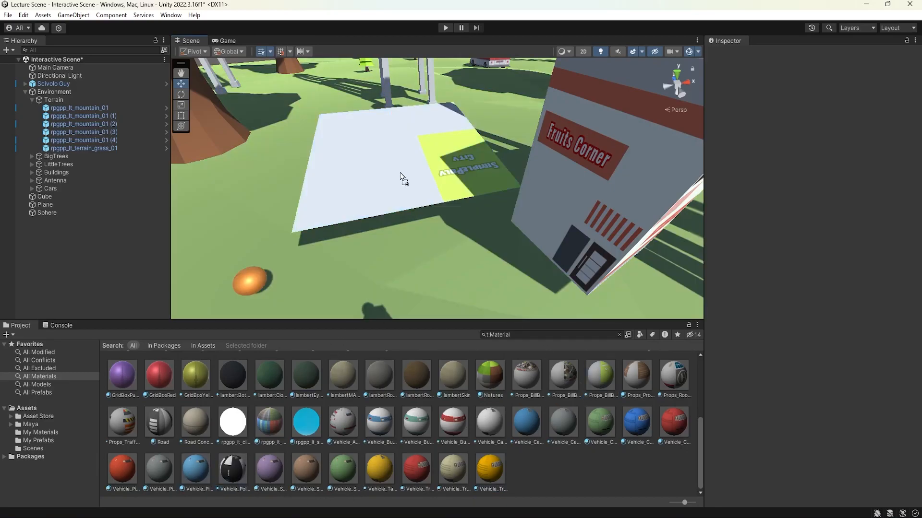
drag(273, 422, 343, 195)
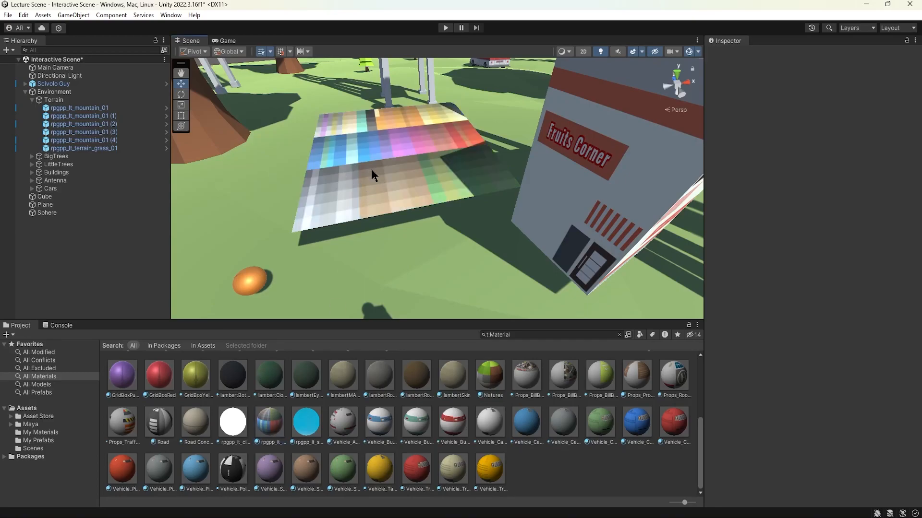
drag(354, 476, 393, 192)
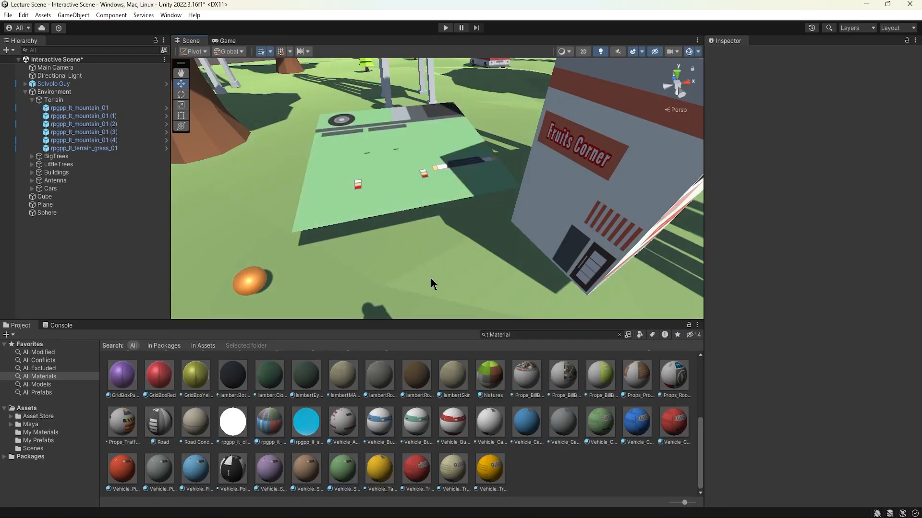
Step: Try two props materials on the plane and settle on the yellow Vehicle_Truck_color03 material
drag(673, 377, 410, 176)
drag(527, 380, 423, 207)
drag(488, 467, 419, 126)
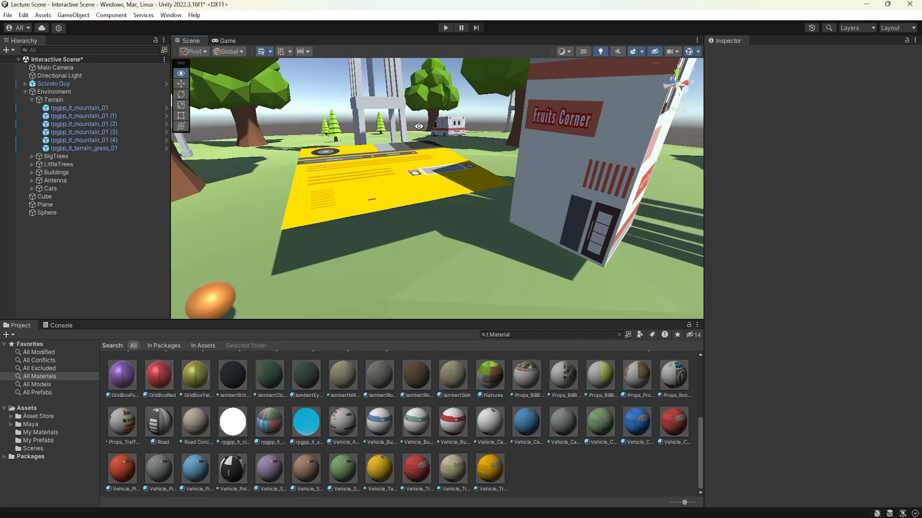
alt+drag(419, 126, 547, 205)
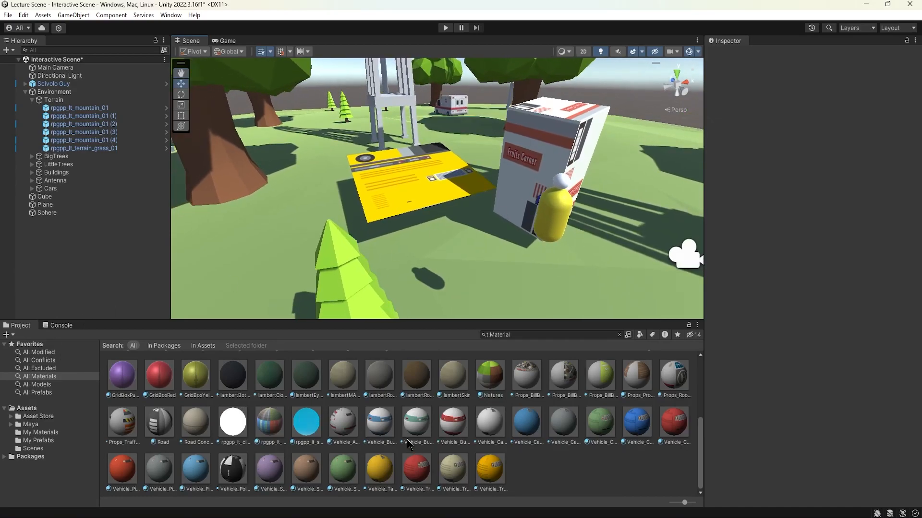
Step: Preview the Vehicle_Truck_color03 material on a cube and rotate the preview to examine how its texture wraps
click(499, 472)
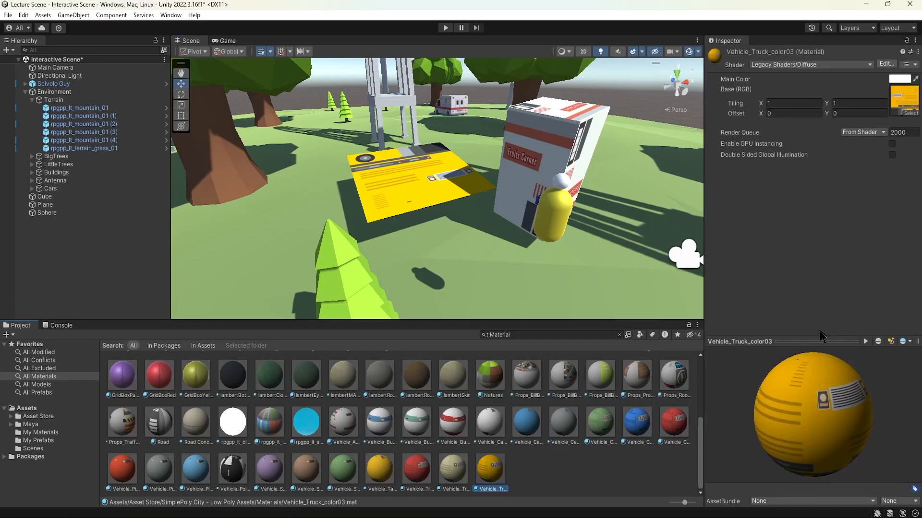
click(877, 341)
drag(849, 398, 834, 390)
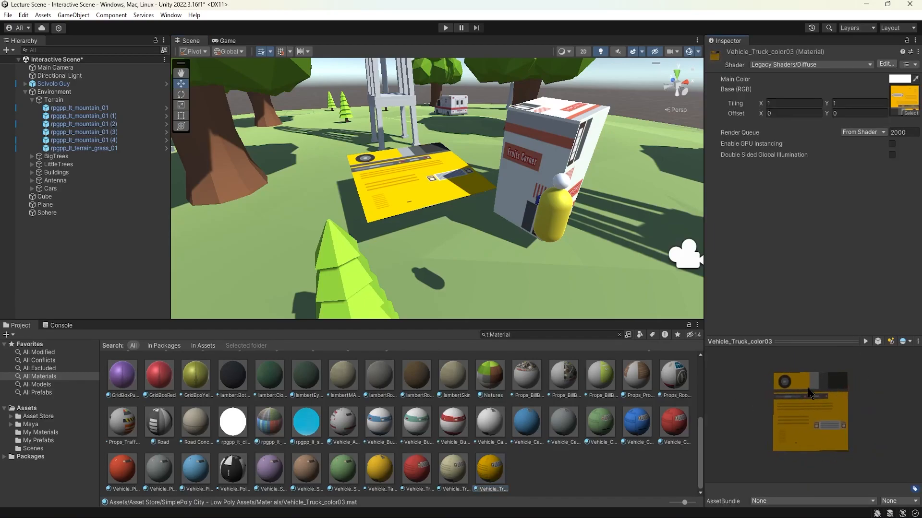
drag(832, 427, 819, 428)
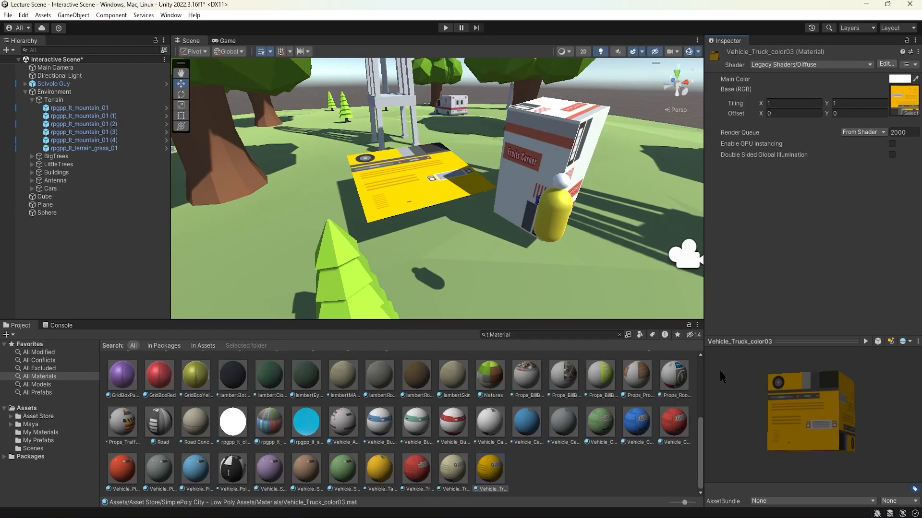
right_drag(556, 270, 430, 208)
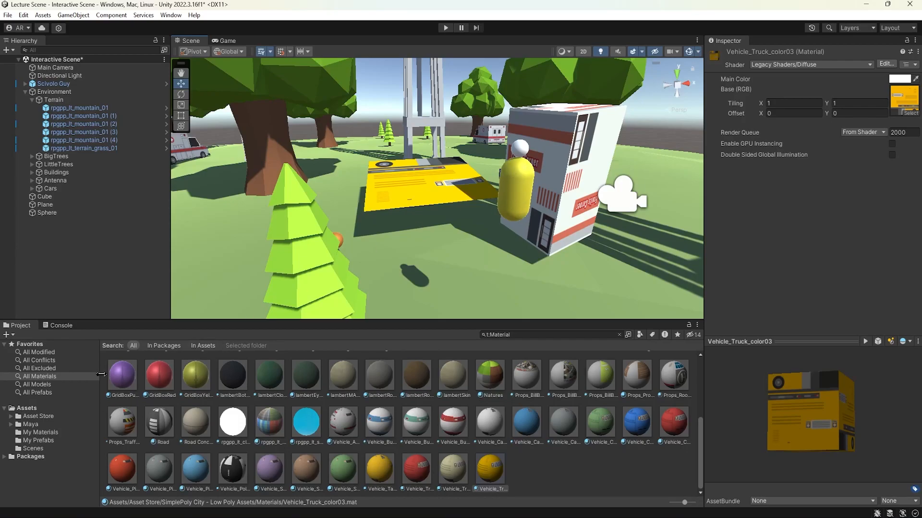
Step: Create a new material named Test_MAT in the My Materials folder
click(27, 409)
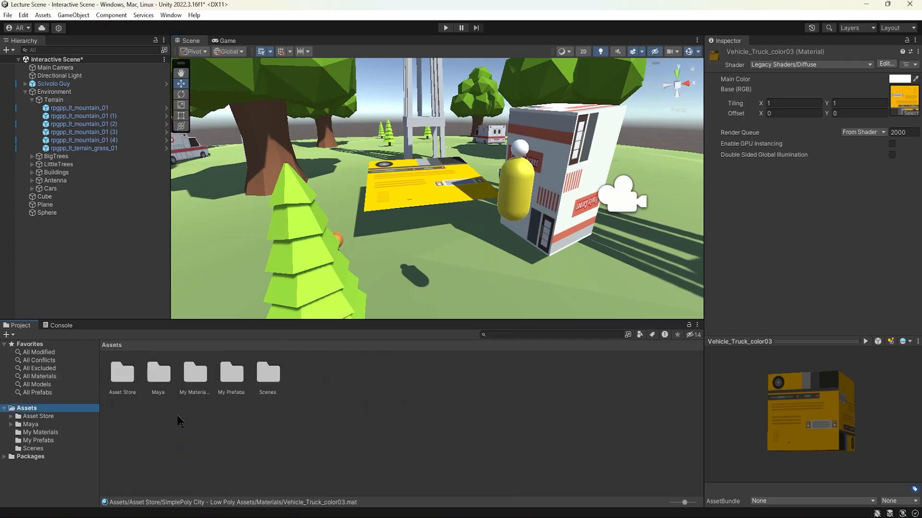
double_click(200, 378)
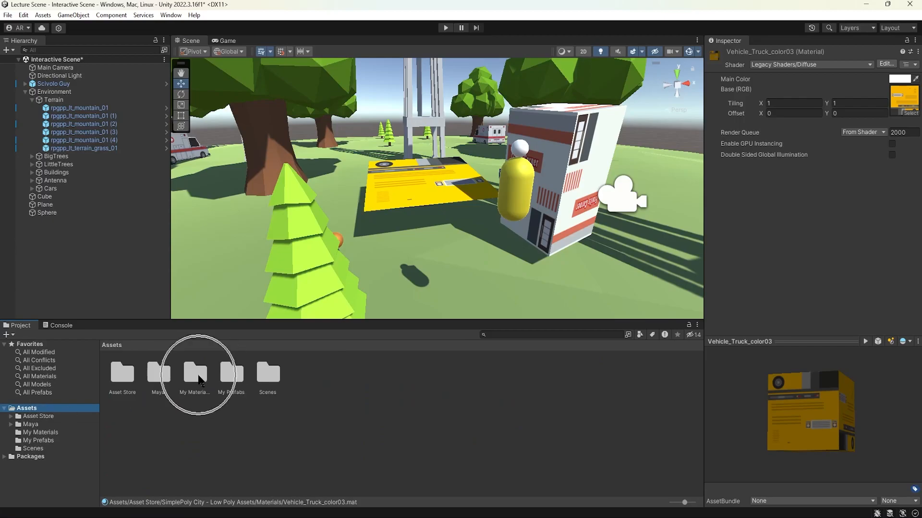
click(120, 381)
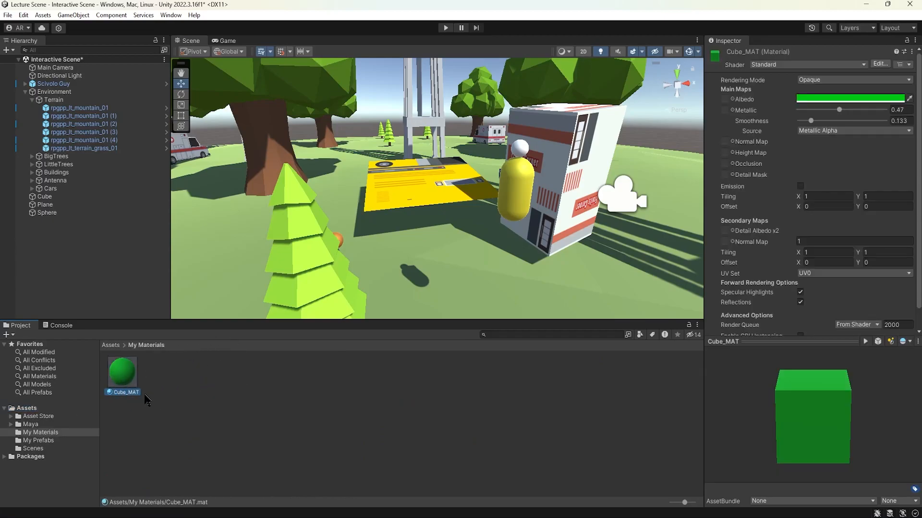
click(169, 392)
right_click(172, 391)
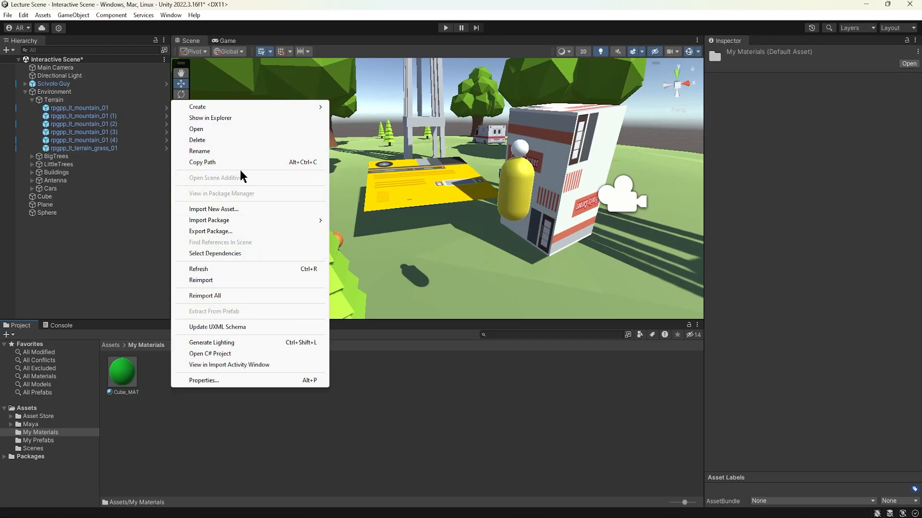
mouse_move(226, 112)
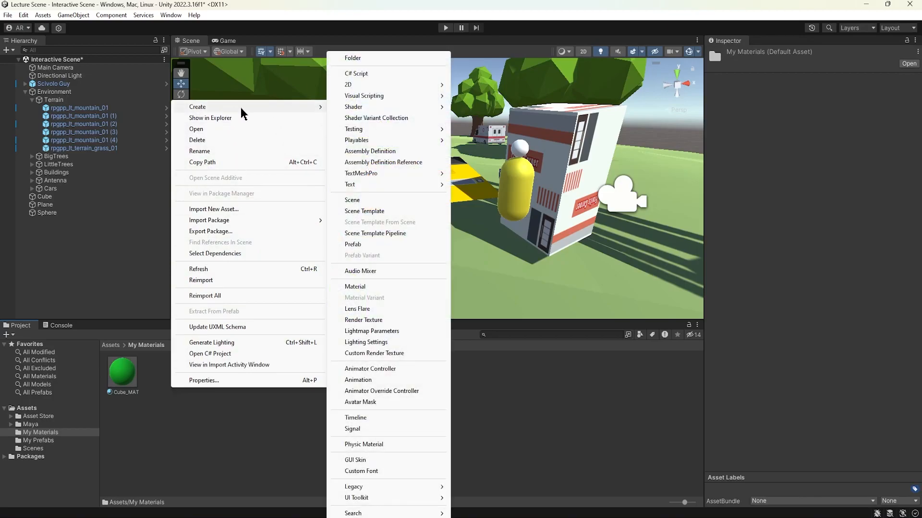
click(369, 288)
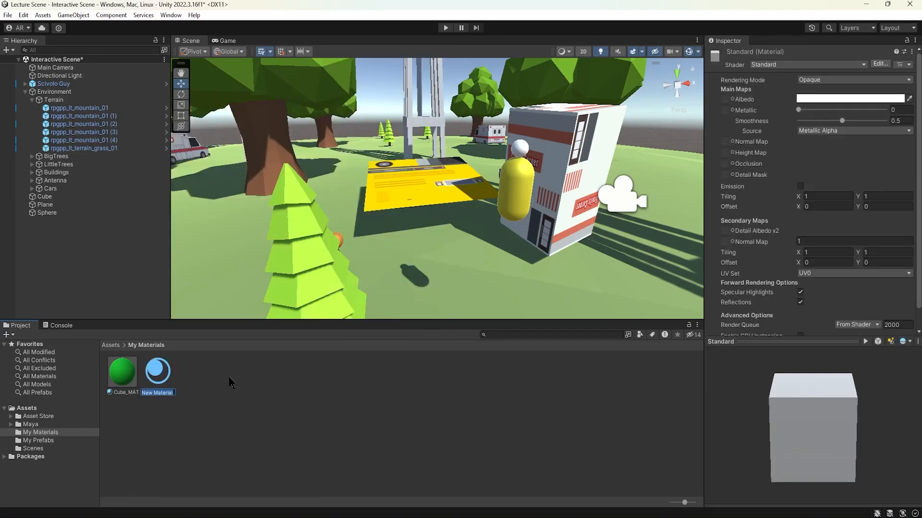
text(Test_MAT)
key(Return)
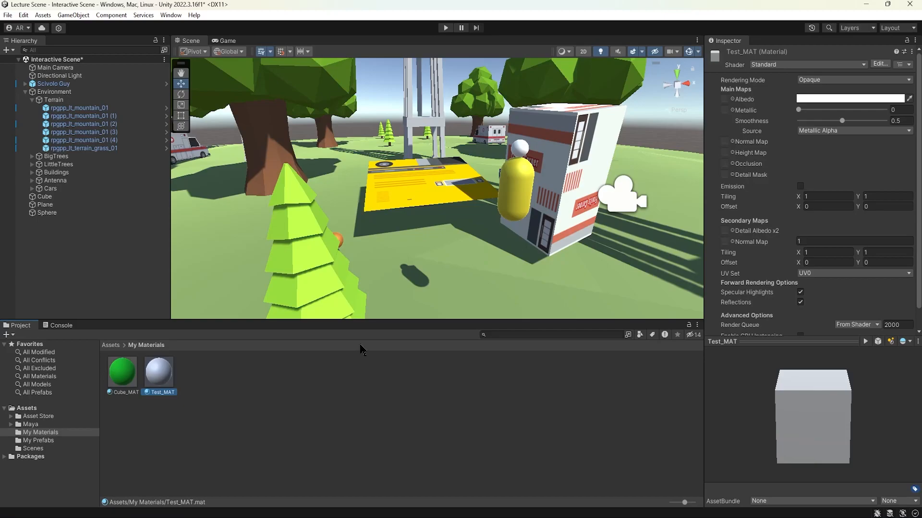
Step: Set Test_MAT's albedo colour to a muted red and check it on the preview cube
scroll(787, 164, down, 1)
scroll(787, 165, up, 1)
click(821, 99)
mouse_move(860, 164)
mouse_down()
mouse_move(866, 194)
mouse_move(869, 165)
mouse_up()
mouse_move(833, 402)
mouse_down()
mouse_move(810, 383)
mouse_move(840, 398)
mouse_up()
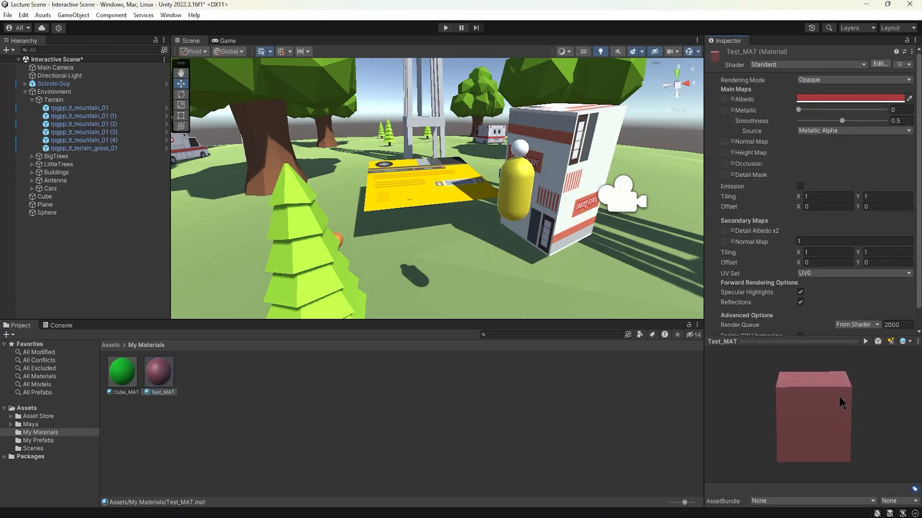
Step: Set Test_MAT's albedo to the teal colour 139D78 and its Metallic value to 1
click(812, 99)
drag(861, 135, 817, 165)
mouse_move(872, 180)
mouse_down()
mouse_move(889, 147)
mouse_move(900, 235)
mouse_move(867, 153)
mouse_move(841, 141)
mouse_move(876, 163)
mouse_move(848, 212)
mouse_move(851, 175)
mouse_move(896, 158)
mouse_move(882, 174)
mouse_up()
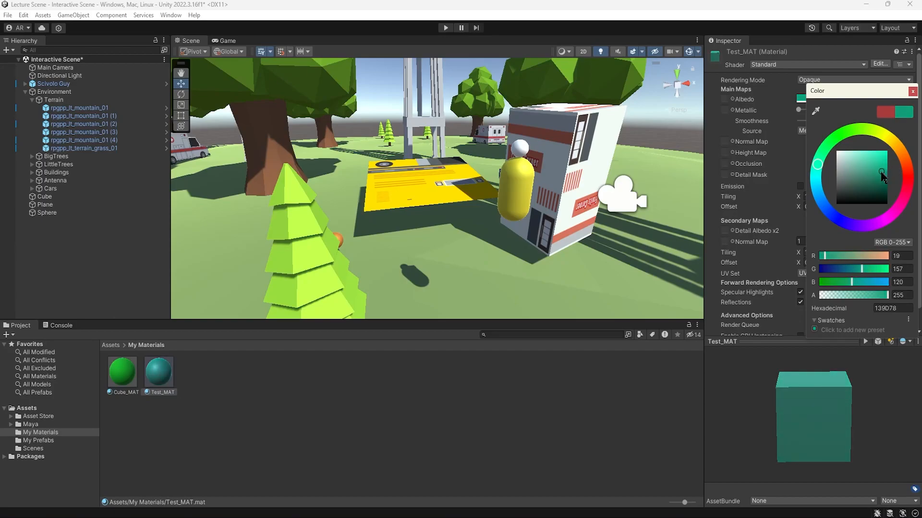
click(912, 91)
drag(798, 111, 920, 116)
Step: Frame the sphere in the scene and apply Test_MAT to it
alt+drag(408, 230, 348, 237)
click(342, 226)
key(f)
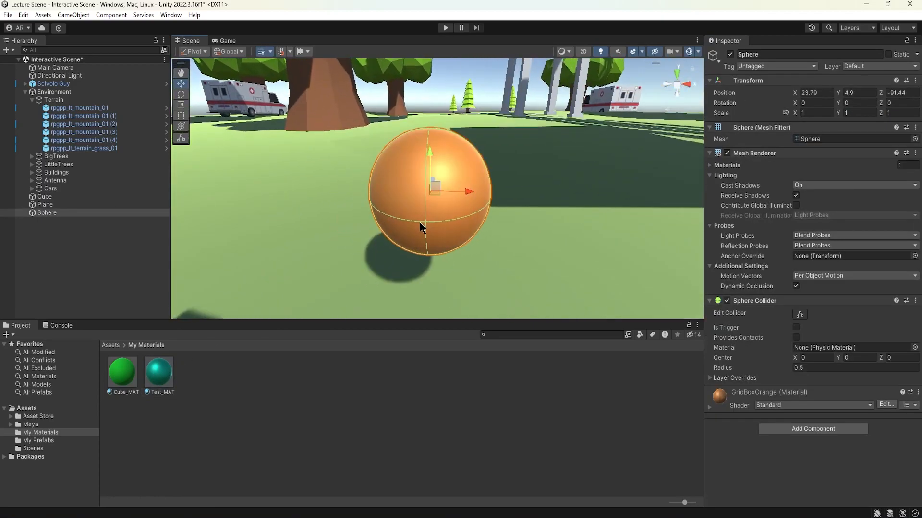
drag(396, 213, 397, 214)
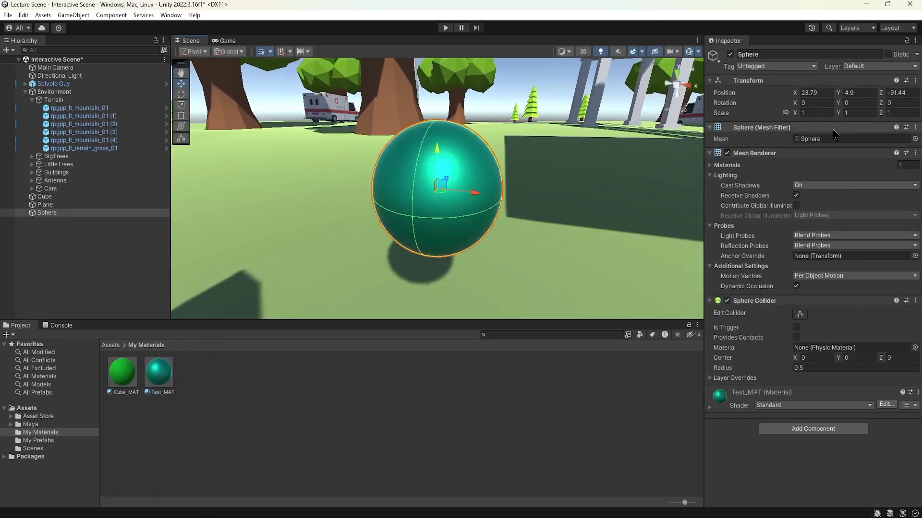
Step: Set Test_MAT's Metallic to 0.617 and Smoothness to 1, comparing low and high smoothness on the sphere
click(168, 375)
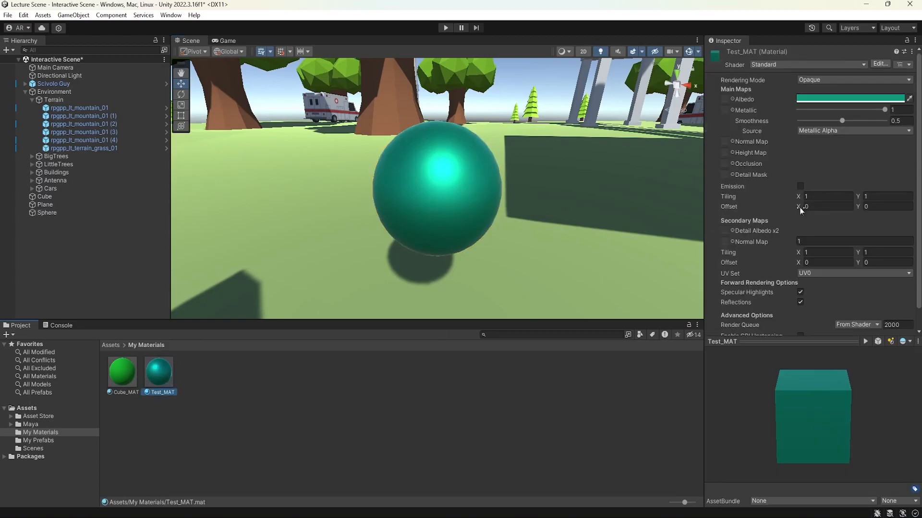
drag(883, 111, 909, 126)
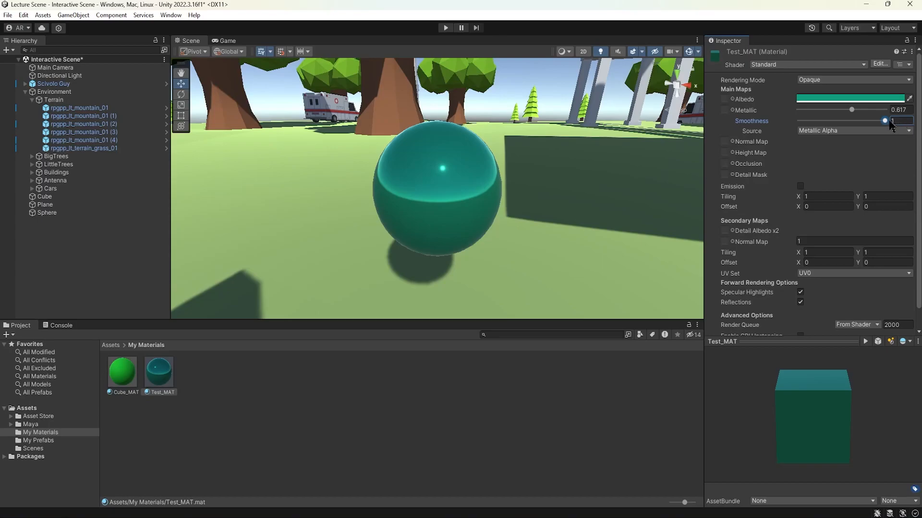
alt+drag(457, 197, 552, 162)
drag(884, 121, 741, 121)
drag(799, 121, 905, 122)
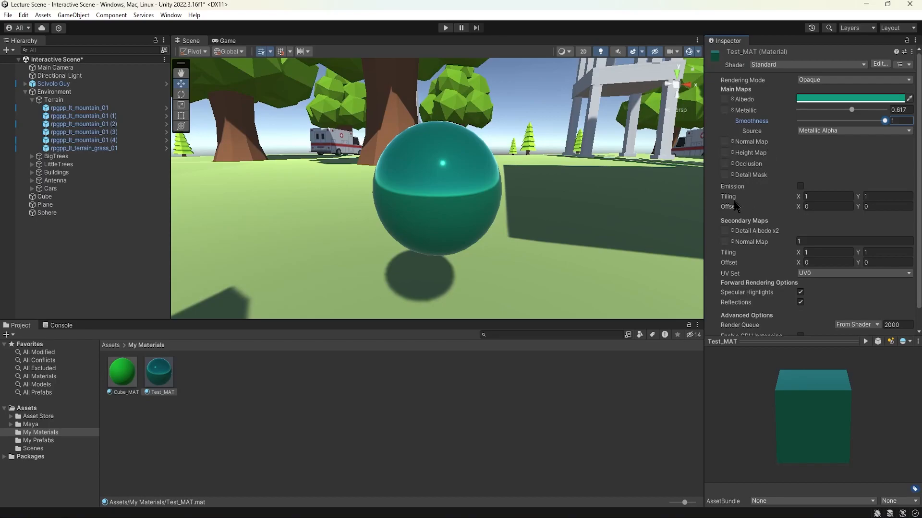
Step: Try an X tiling of 3.69 on Test_MAT, return it to 1 and look through the remaining material settings
click(816, 198)
text(3.69)
mouse_move(831, 194)
mouse_down()
mouse_move(761, 195)
mouse_move(843, 194)
mouse_move(798, 201)
mouse_move(849, 205)
mouse_move(827, 203)
mouse_up()
scroll(774, 203, down, 1)
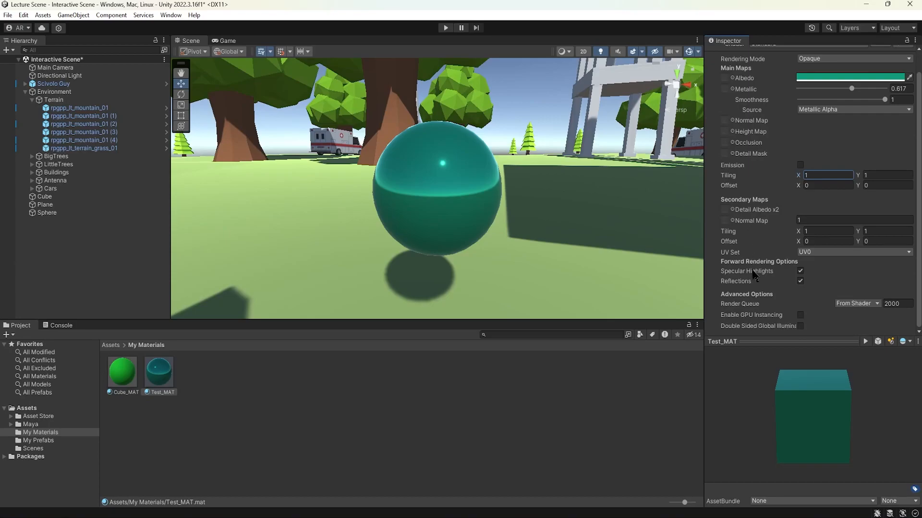
scroll(758, 313, up, 1)
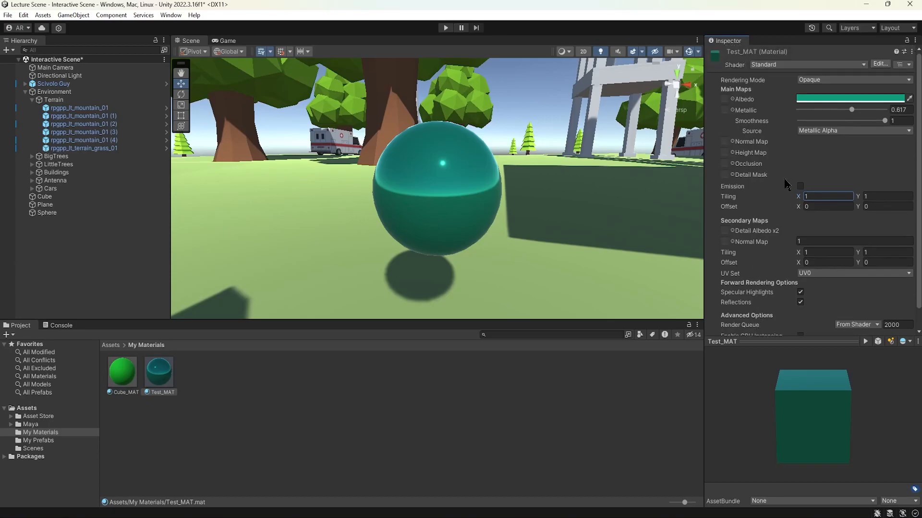
Step: Switch Test_MAT to the Autodesk Interactive shader and set its Roughness to 0
click(781, 64)
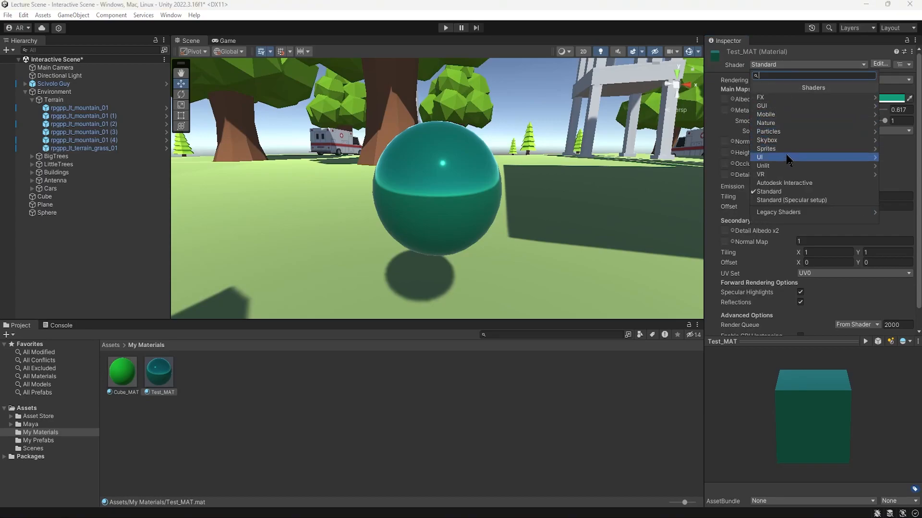
click(798, 185)
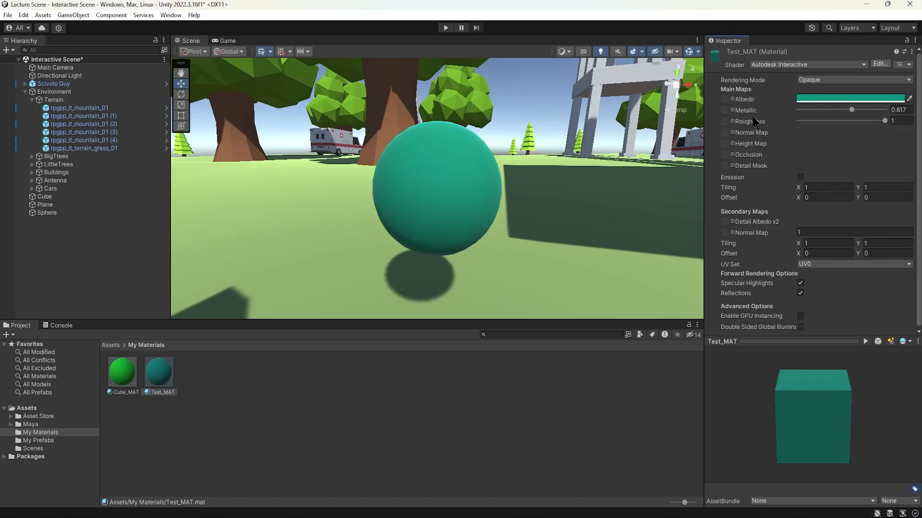
mouse_move(883, 121)
mouse_down()
mouse_move(750, 127)
mouse_move(891, 126)
mouse_up()
drag(888, 123, 782, 128)
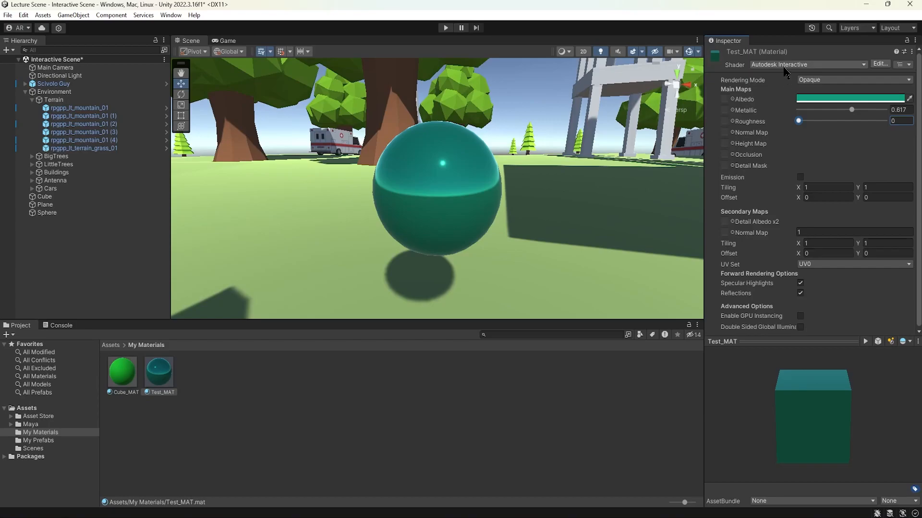
Step: Switch Test_MAT to the Standard shader for comparison and return it to Autodesk Interactive
click(806, 64)
click(782, 198)
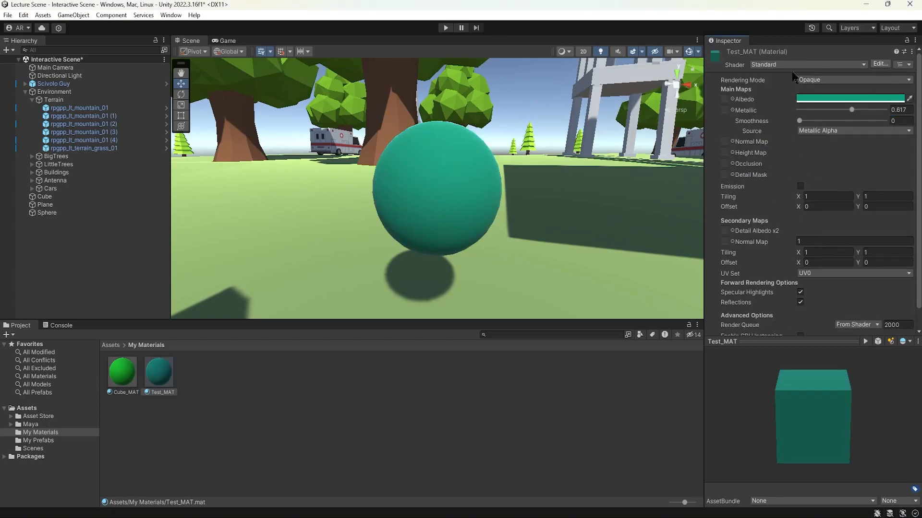
click(792, 64)
click(787, 181)
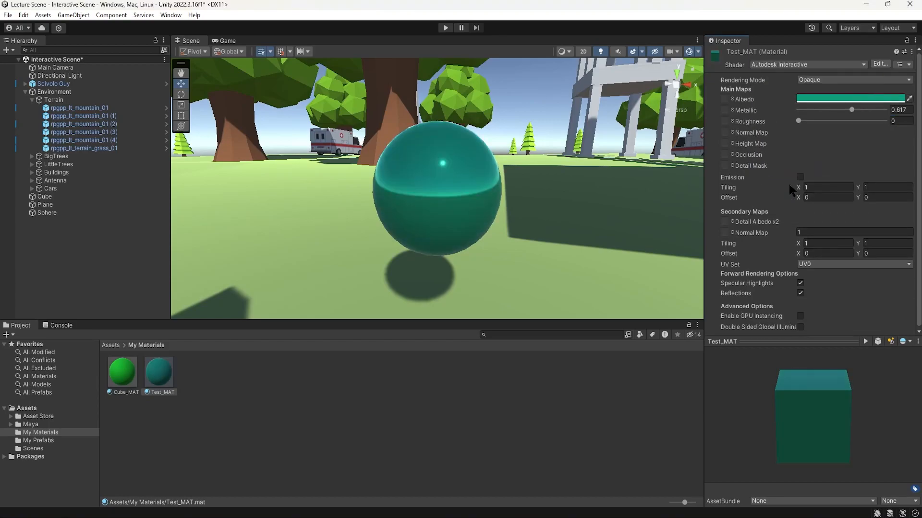
Step: Set Test_MAT's Roughness to 0.394
click(797, 121)
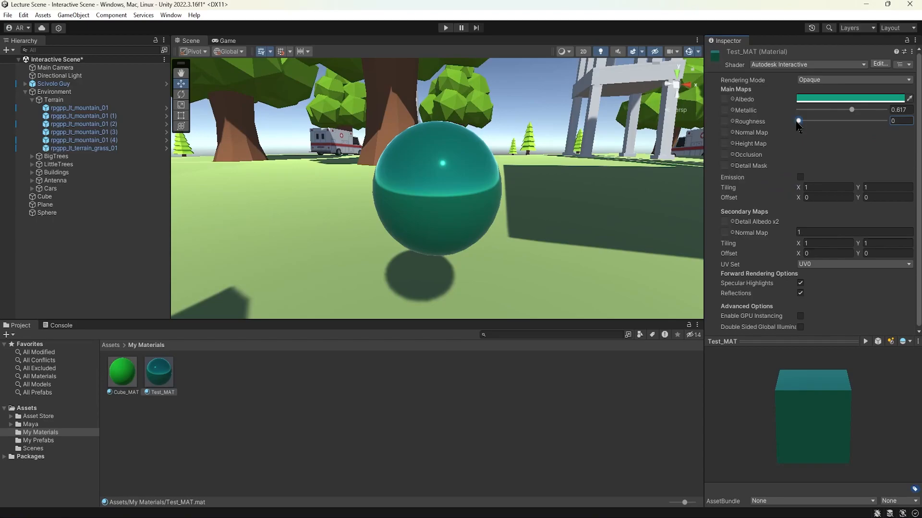
drag(797, 126, 834, 124)
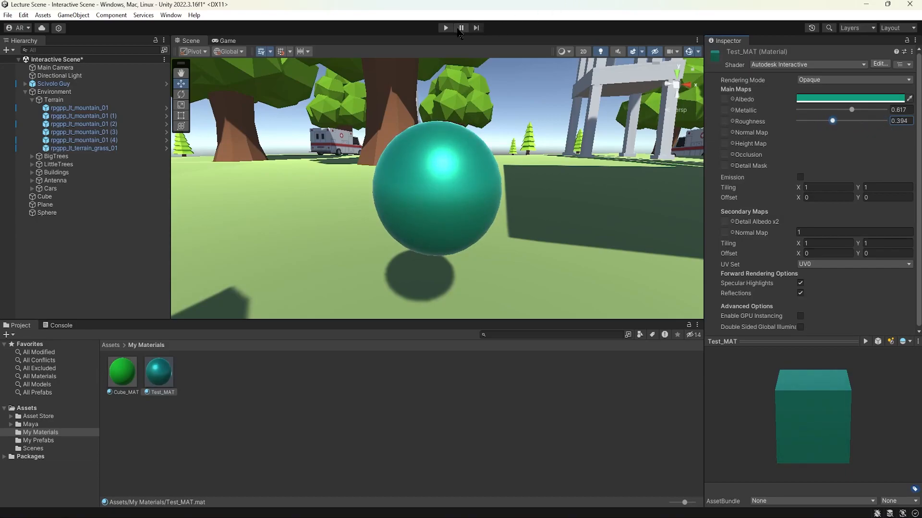
Step: Play-test the scene, moving the character around the sphere, plane and textured cube to view their materials, and stop playback
click(445, 28)
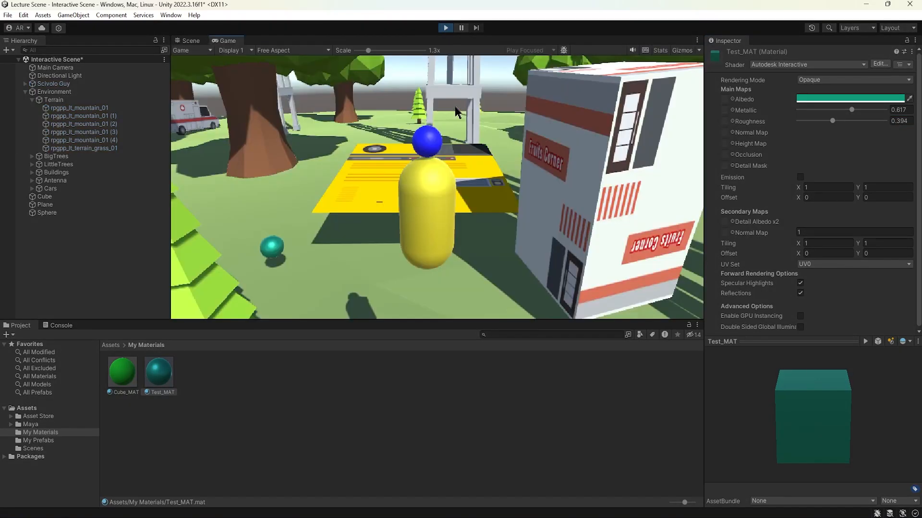
key(w)
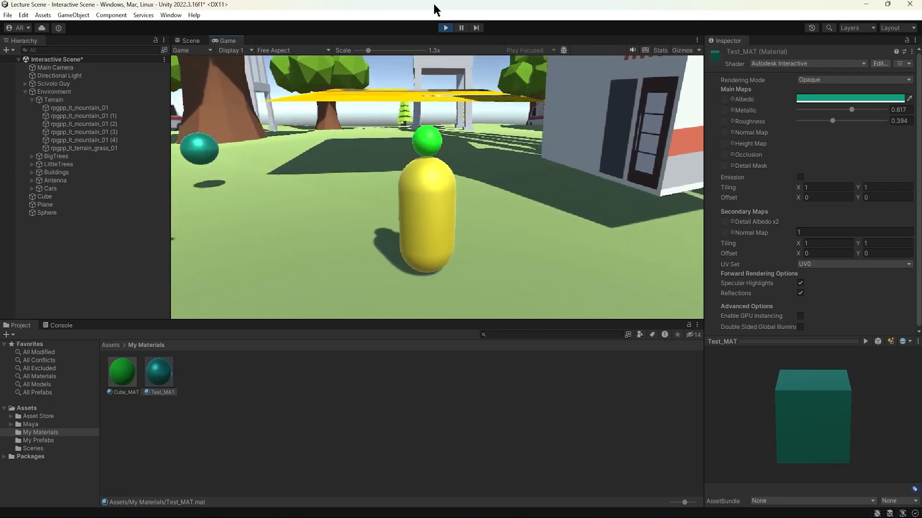
key(d)
key(w)
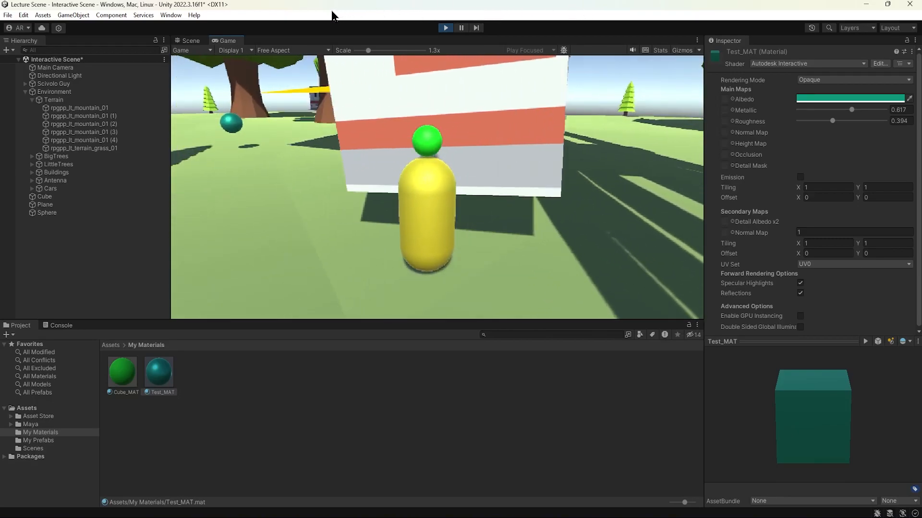
key(a)
key(s)
key(w)
key(a)
key(w)
key(a)
key(w)
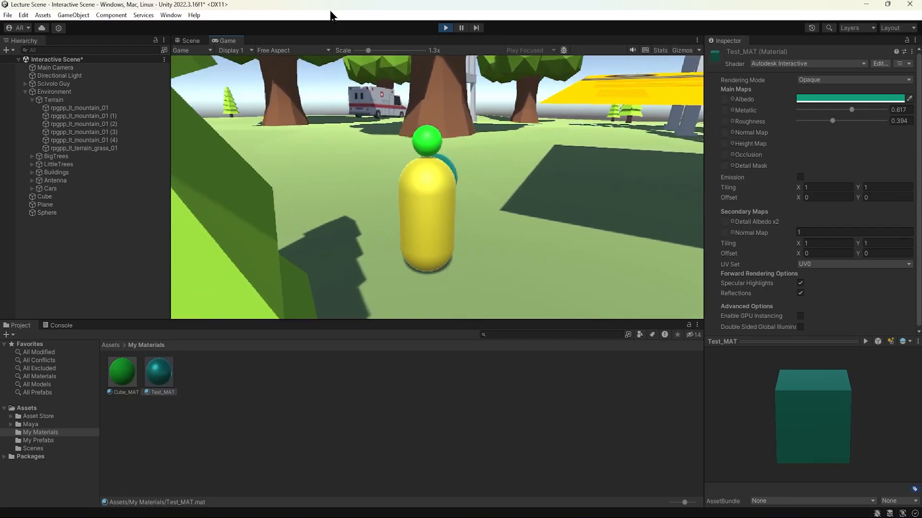
key(d)
key(a)
key(s)
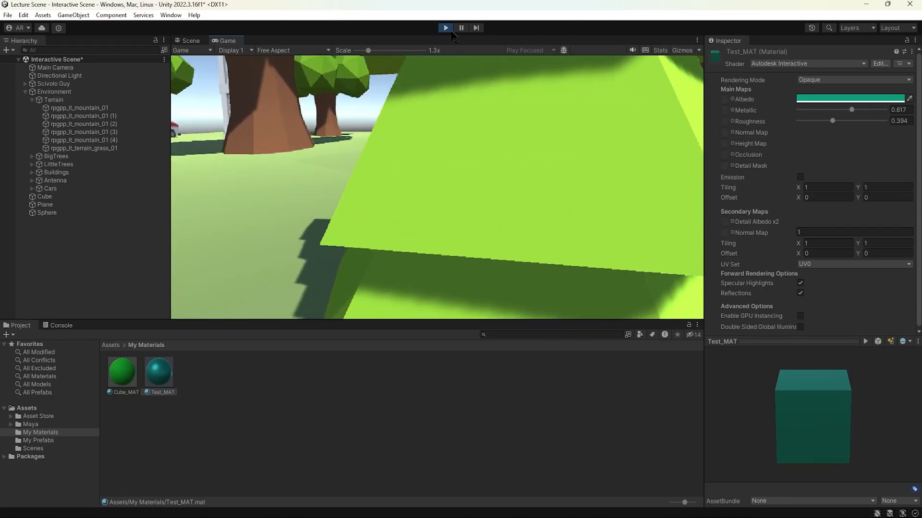
click(446, 27)
Step: Examine the sphere, plane and cube in the scene one after another, checking the material and shader on each, ending with the sphere selected
click(438, 177)
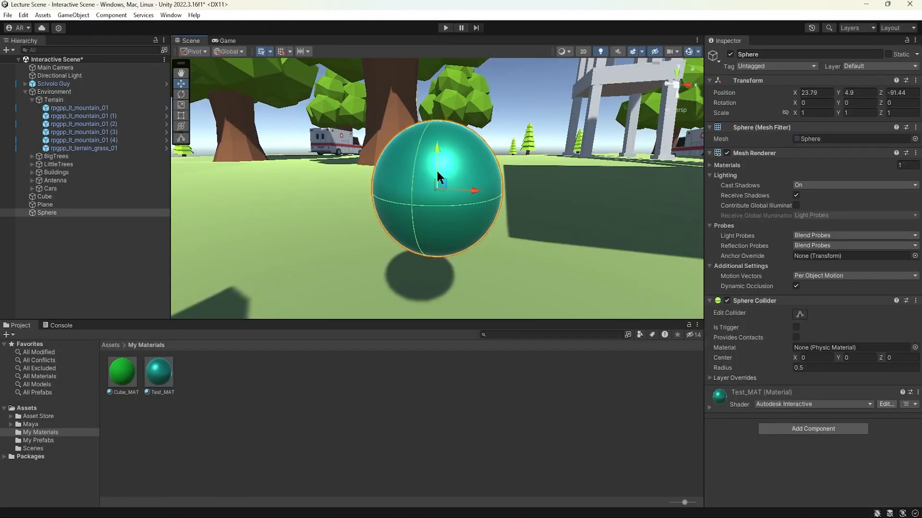
scroll(459, 174, down, 10)
right_drag(459, 175, 452, 205)
key(d)
click(500, 145)
right_drag(500, 145, 502, 150)
key(d)
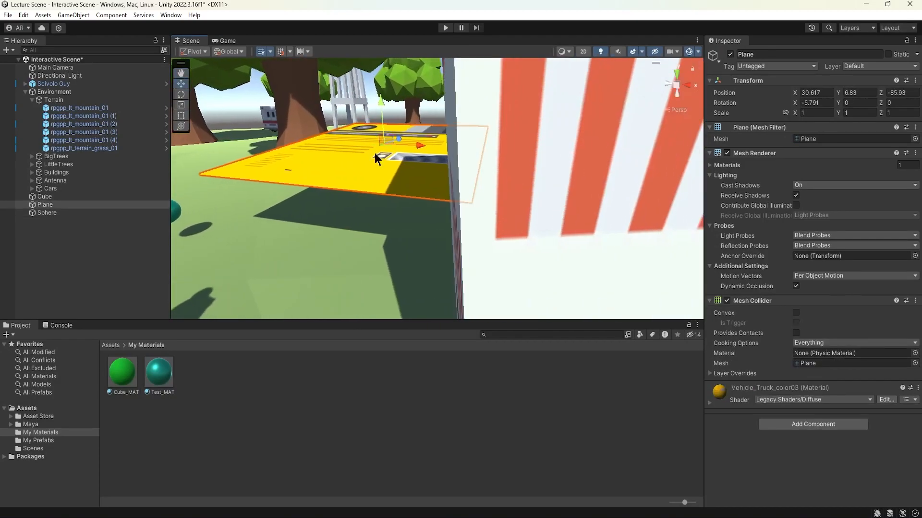
click(476, 160)
scroll(476, 160, down, 3)
scroll(476, 159, down, 4)
alt+drag(476, 160, 592, 163)
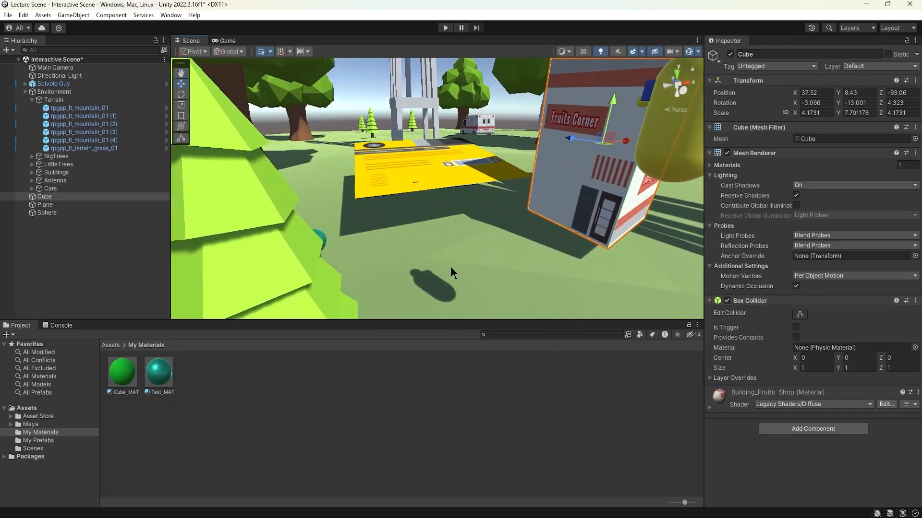
click(428, 173)
key(f)
click(312, 235)
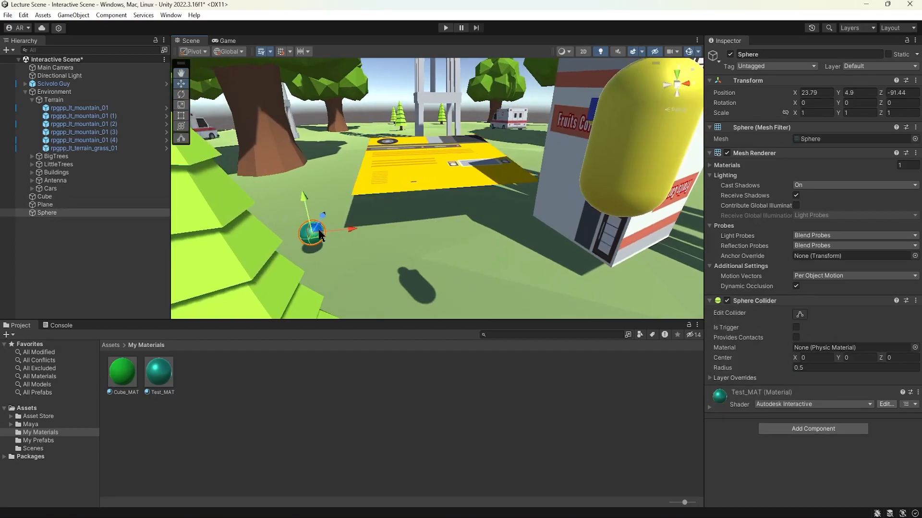
Step: Run the game once more to view the character on the yellow truck-textured plane, and exit play mode
click(446, 28)
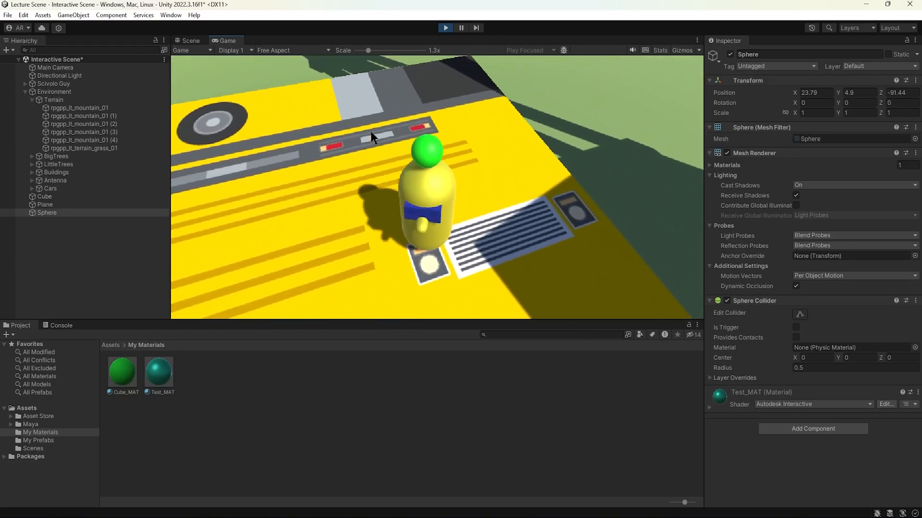
click(446, 28)
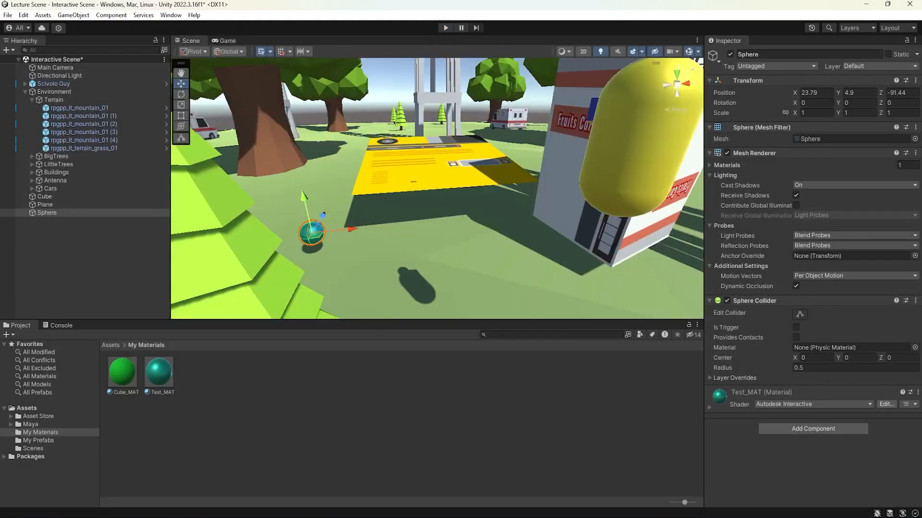